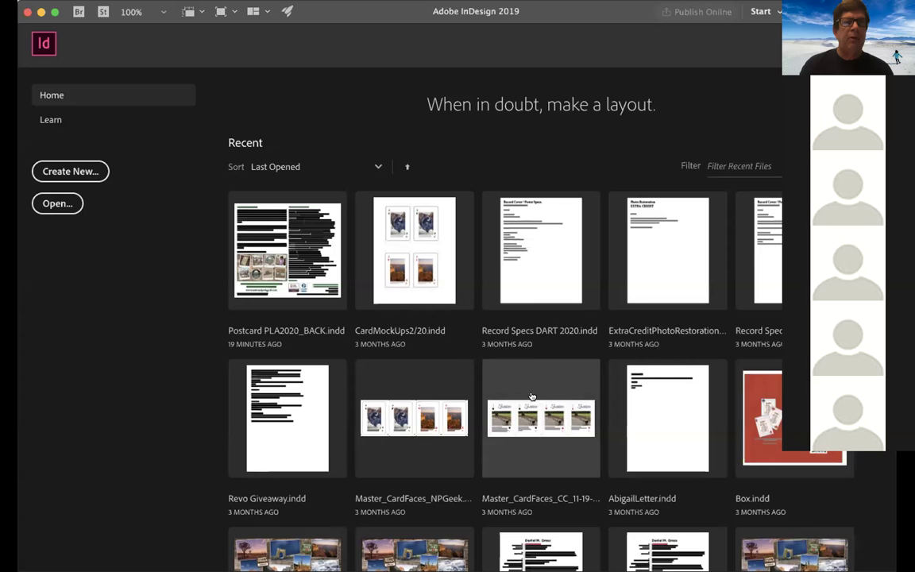
Create a Custom 8.5 × 11 in, 4-page document with 2 columns.
scroll(695, 394, "down", 5)
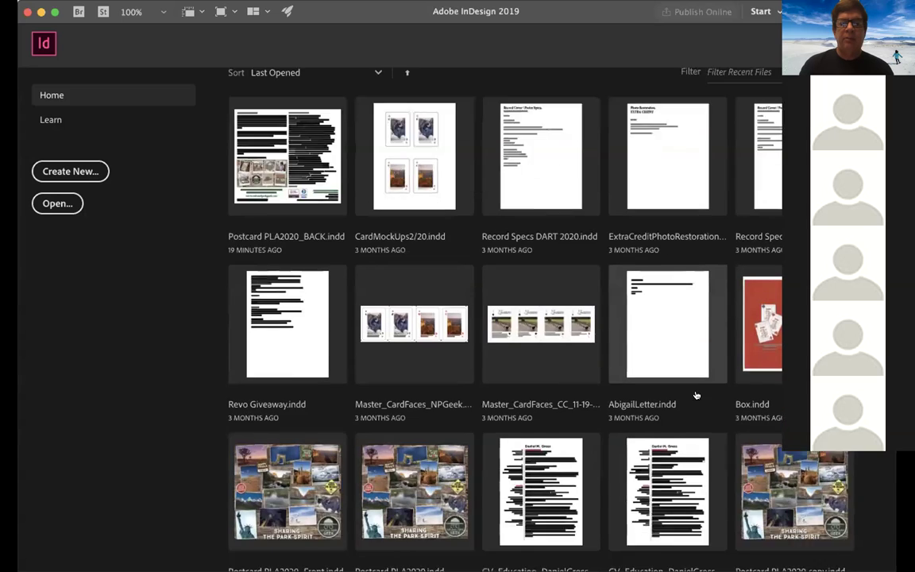
scroll(699, 394, "up", 5)
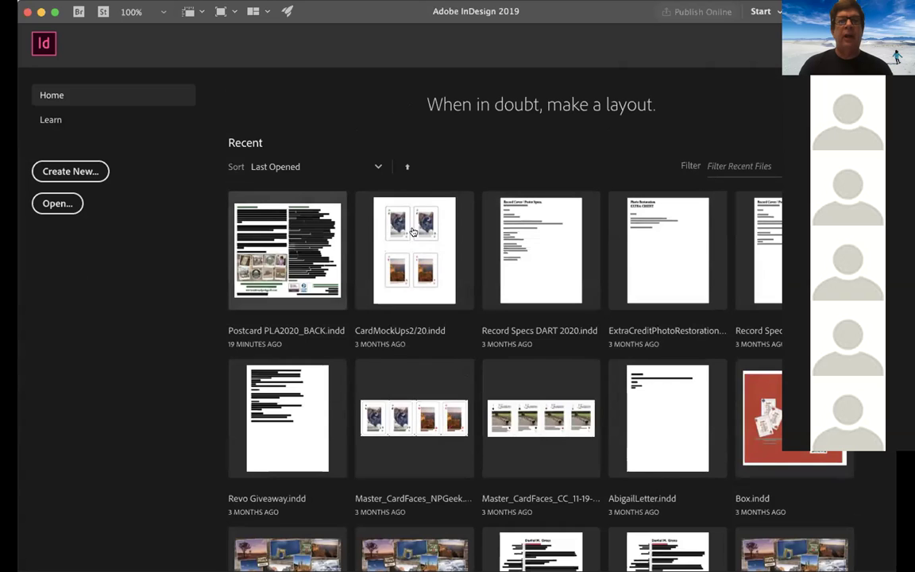
left_click(67, 172)
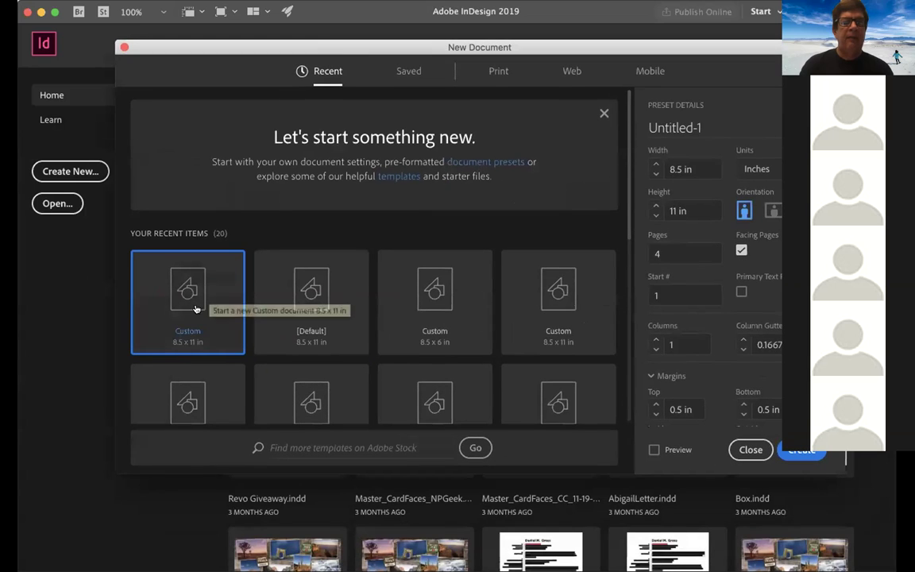
scroll(433, 317, "down", 10)
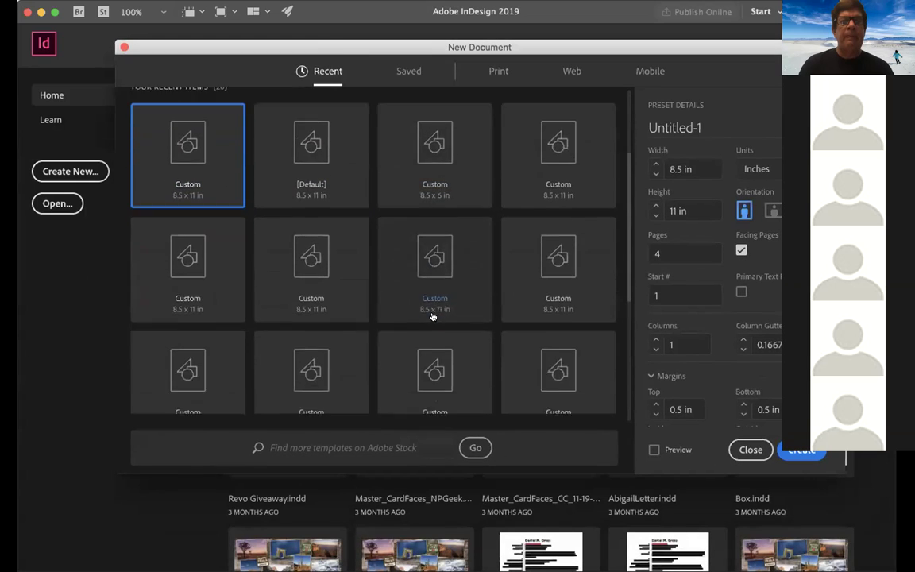
scroll(432, 318, "up", 10)
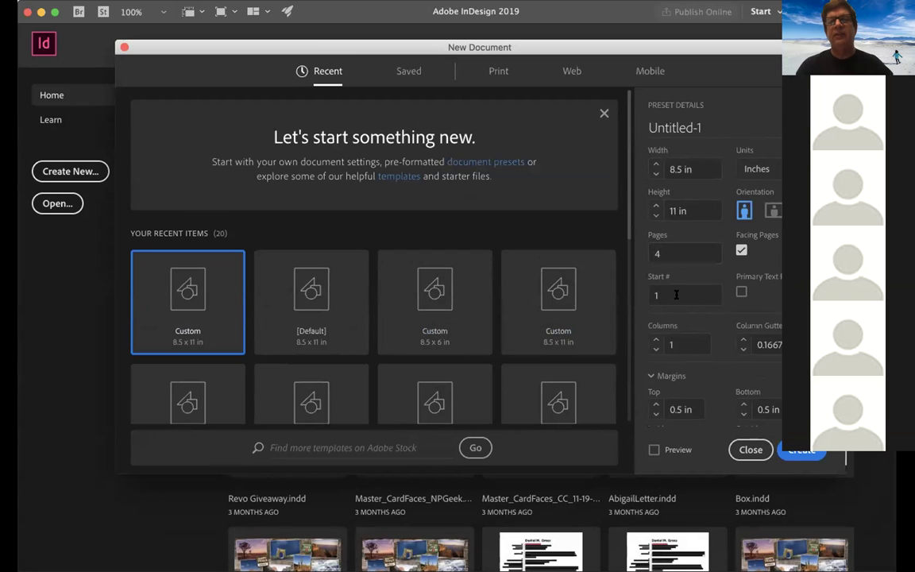
scroll(679, 342, "down", 1)
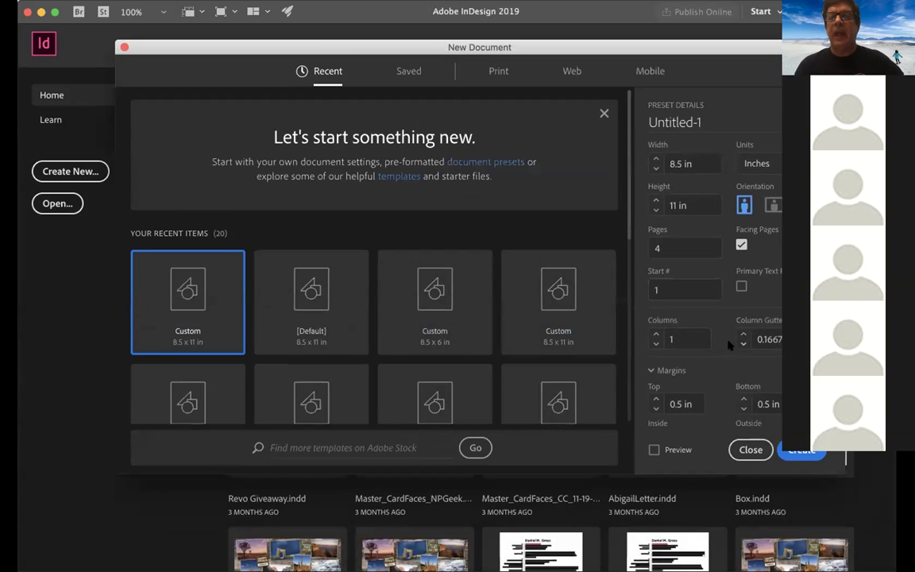
scroll(675, 318, "down", 3)
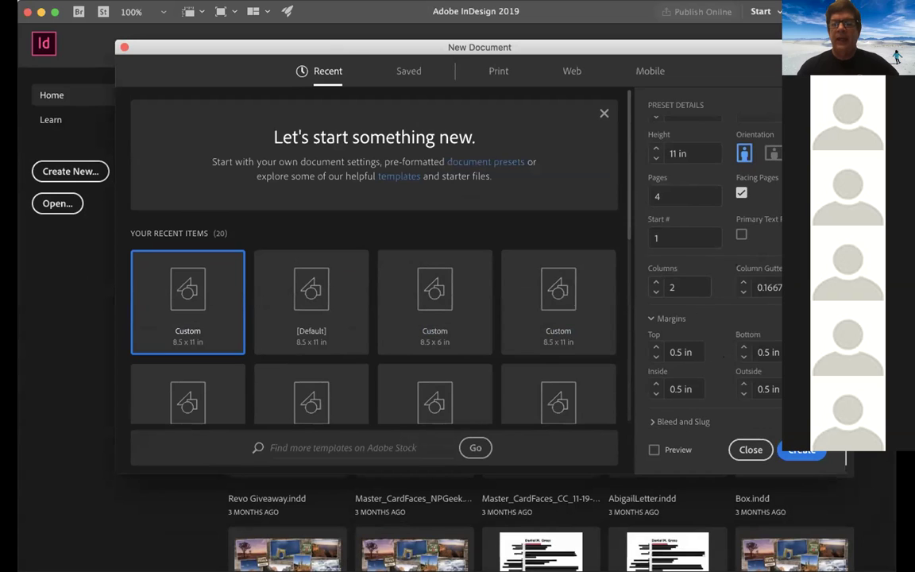
left_click(794, 451)
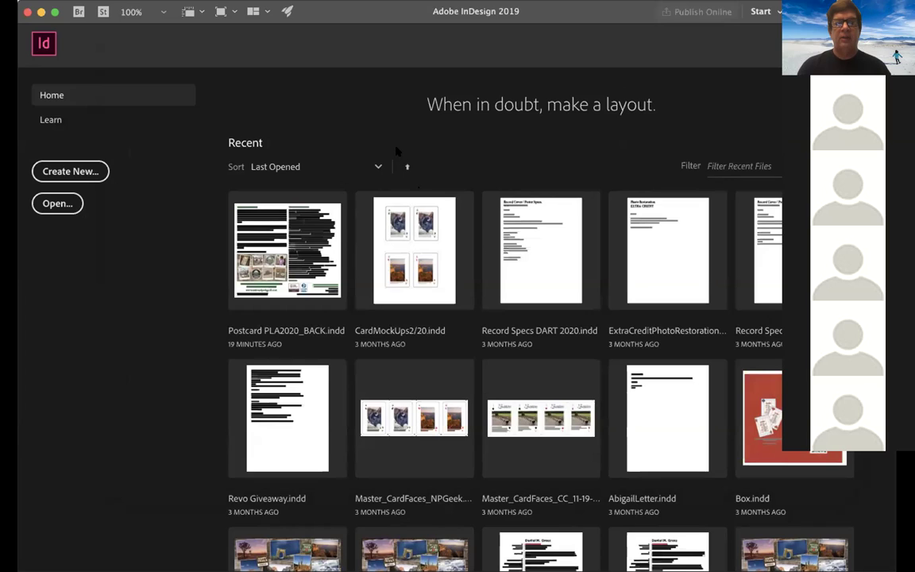
Collapse the Links panel to its icon and scroll through pages 1–4, returning to page 1.
key("super+alt+n")
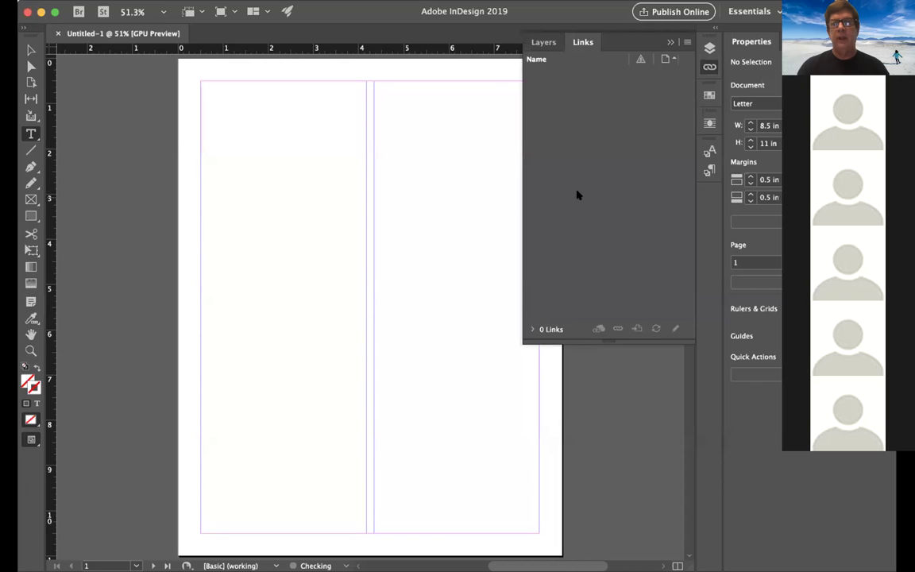
left_click(709, 67)
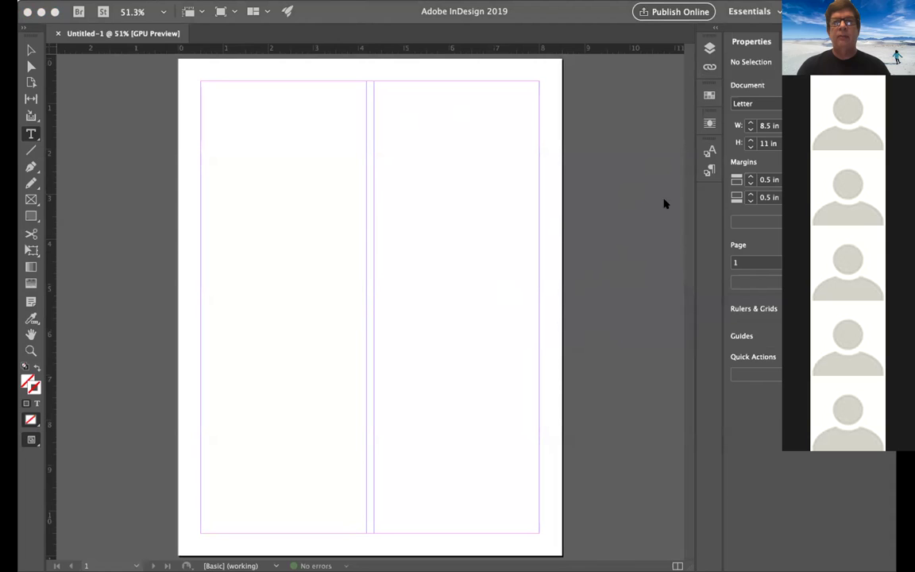
scroll(626, 201, "down", 10)
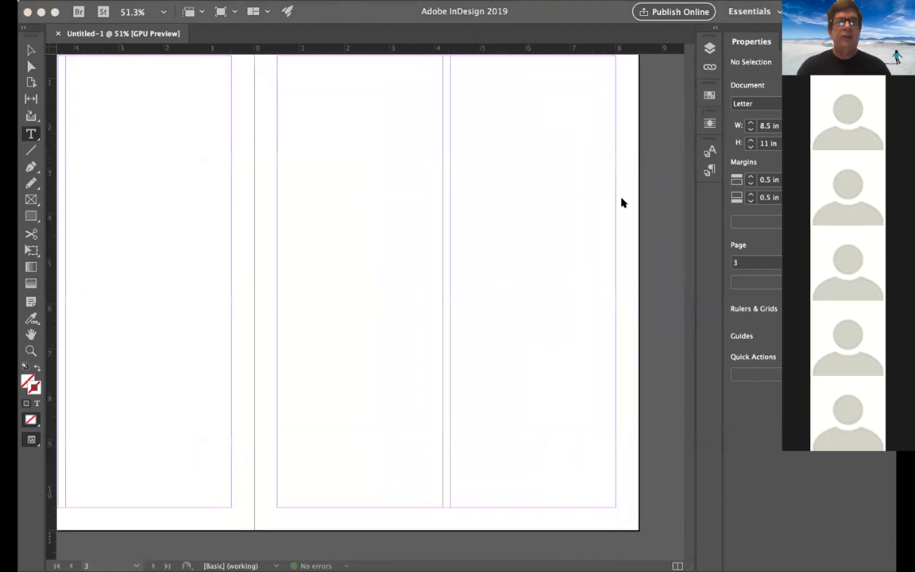
scroll(623, 200, "up", 10)
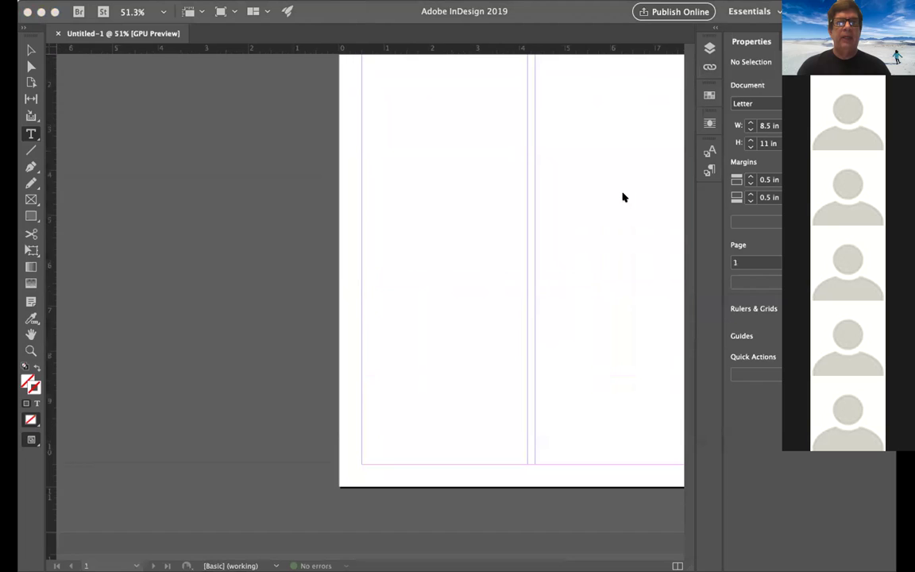
scroll(624, 197, "down", 4)
scroll(623, 197, "down", 10)
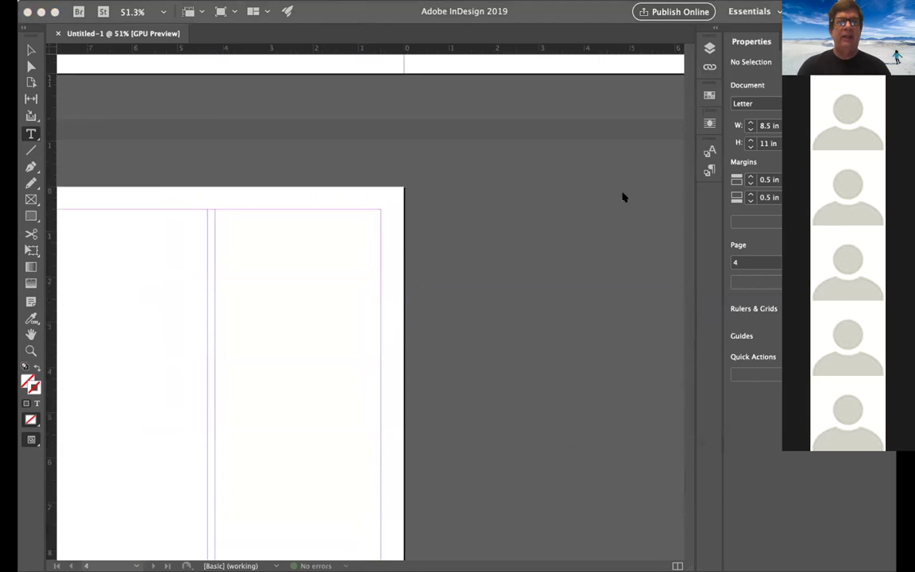
scroll(624, 197, "left", 3)
scroll(624, 197, "up", 8)
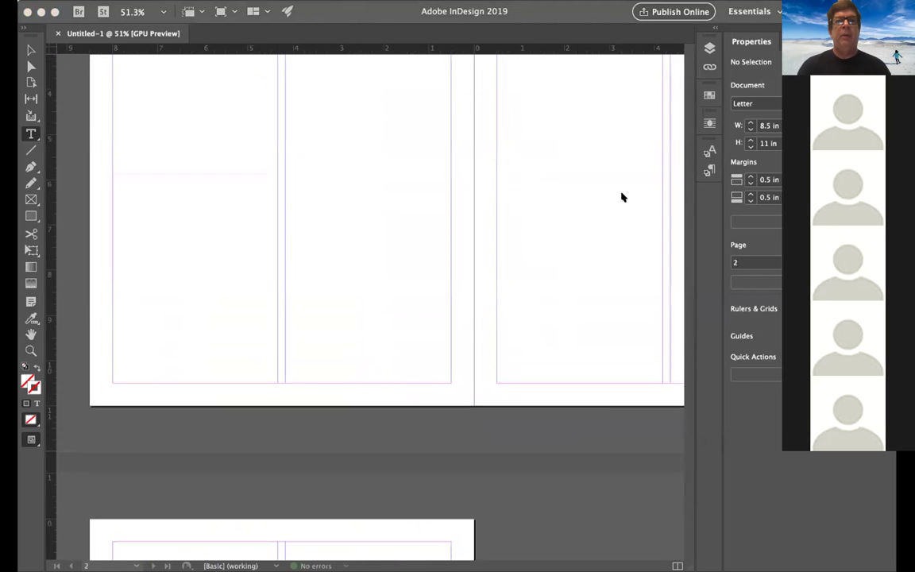
scroll(624, 197, "up", 10)
scroll(624, 197, "right", 4)
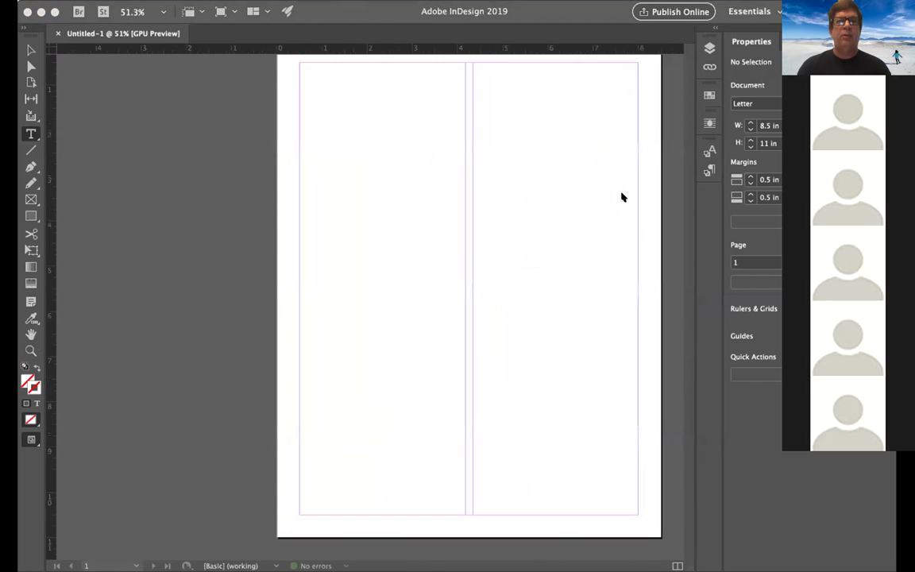
scroll(624, 197, "down", 1)
scroll(624, 197, "right", 1)
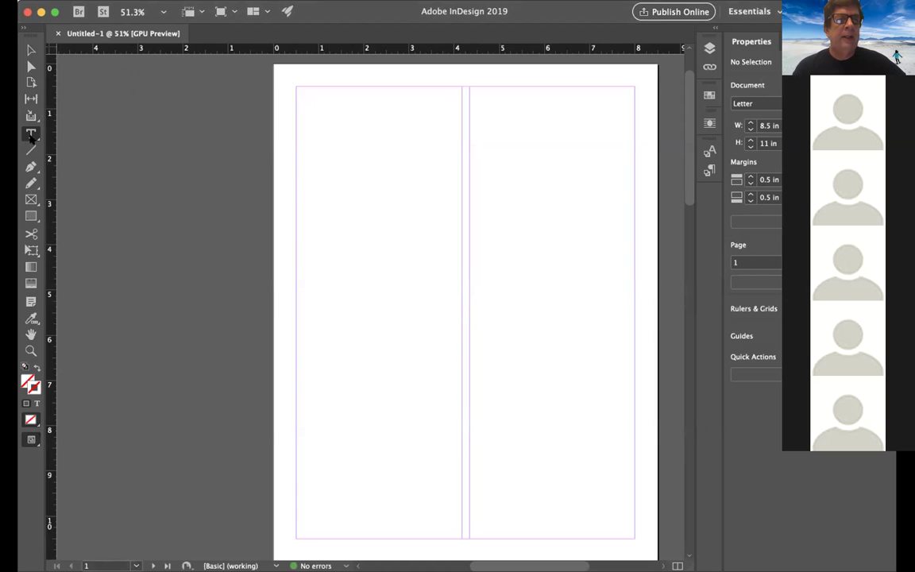
Pick the Type Tool from the text-tool flyout and draw a frame in page 1's left column.
left_click(30, 135)
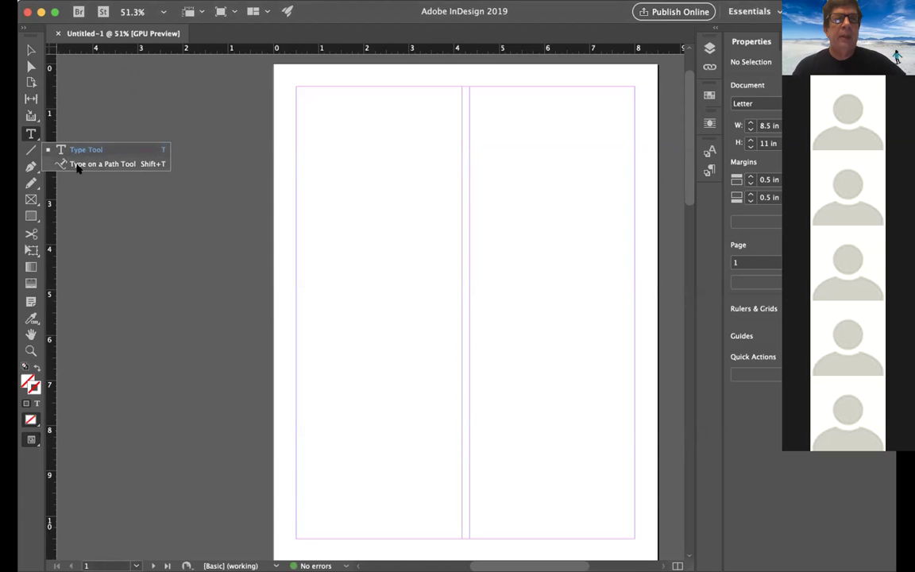
left_click(78, 164)
left_click_drag(34, 135, 79, 146)
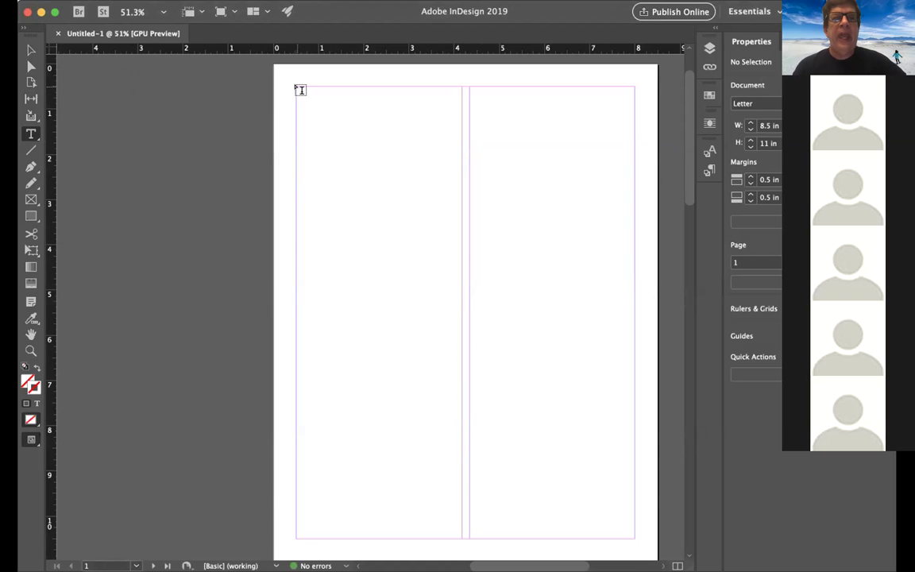
left_click_drag(297, 88, 459, 454)
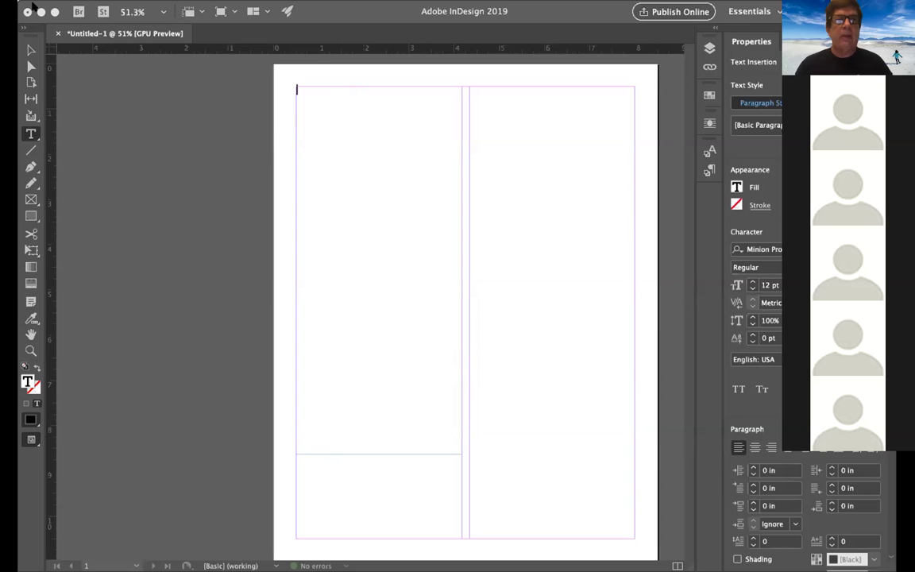
Paste the whistle-blower story into the frame and select all its text.
left_click(306, 102)
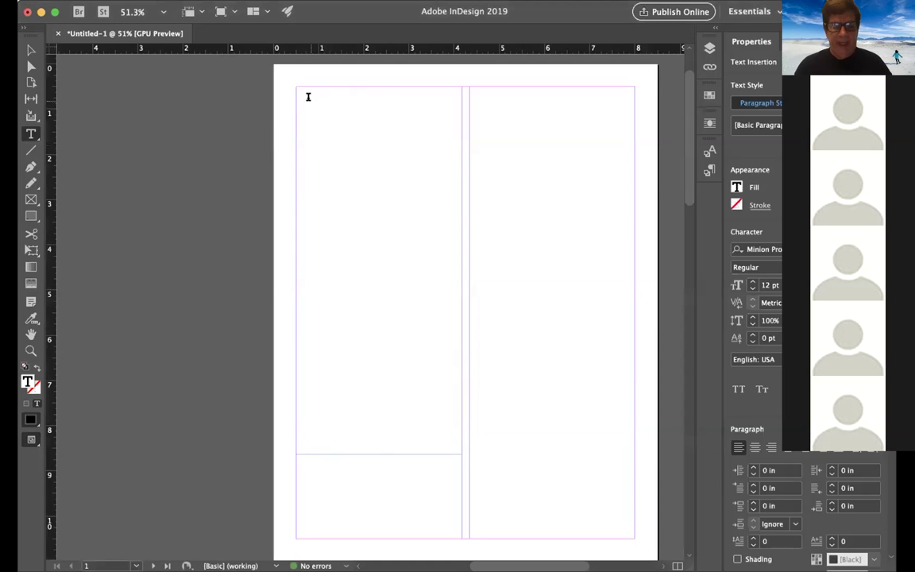
key("super+v")
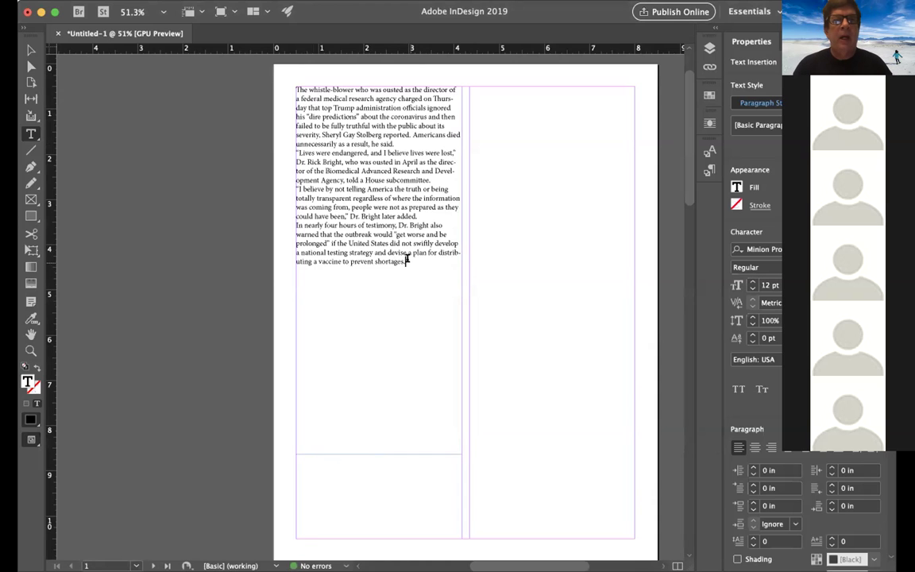
left_click_drag(407, 258, 296, 86)
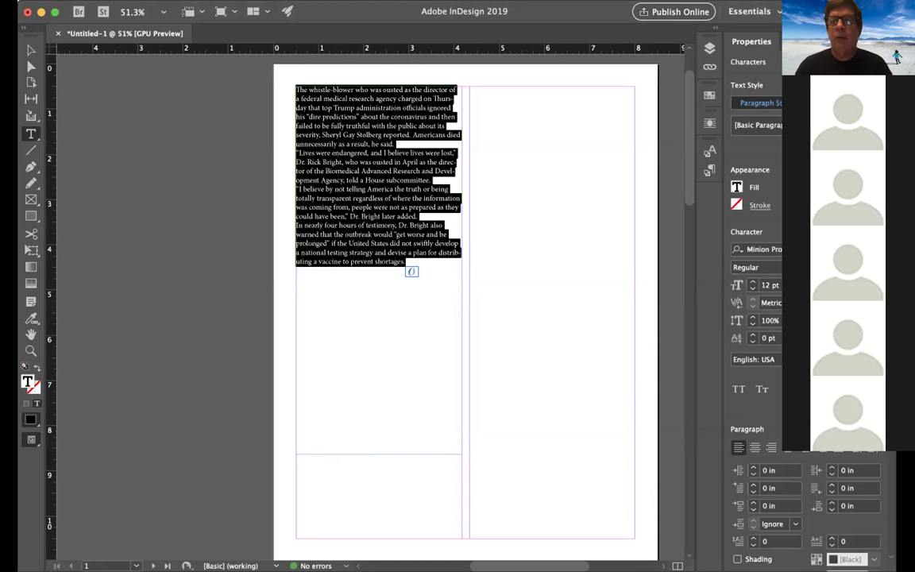
Browse the font list, then enter 'time' in the font field to find Times fonts.
left_click(878, 248)
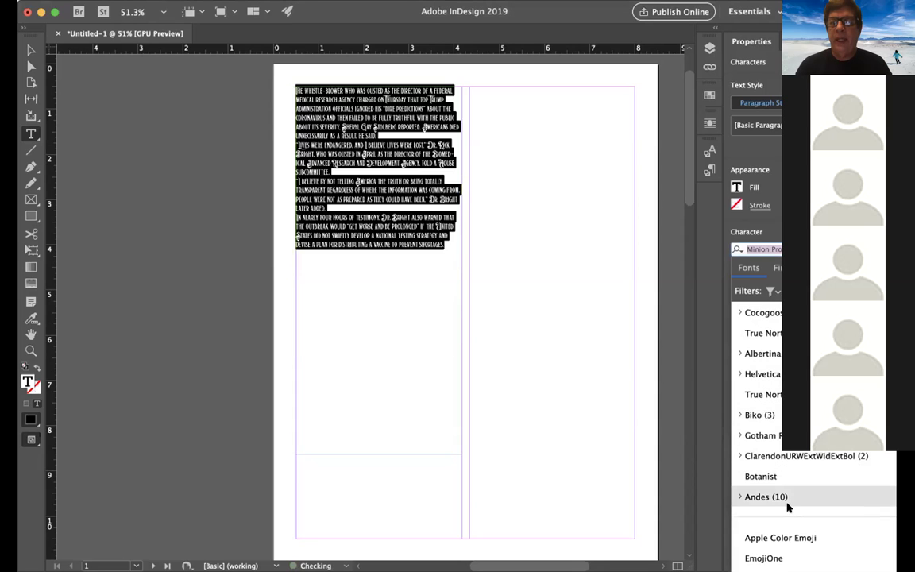
scroll(782, 534, "down", 4)
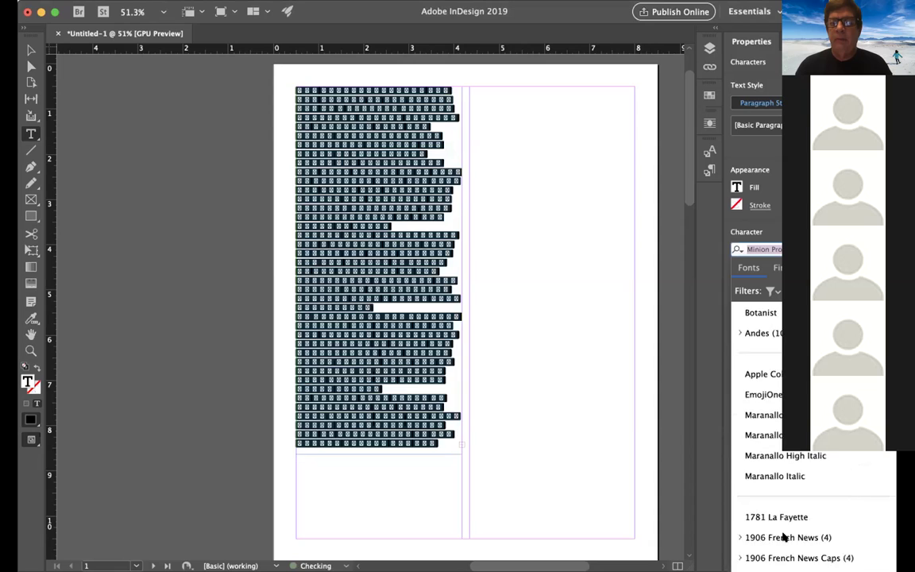
scroll(782, 537, "up", 2)
scroll(783, 537, "down", 15)
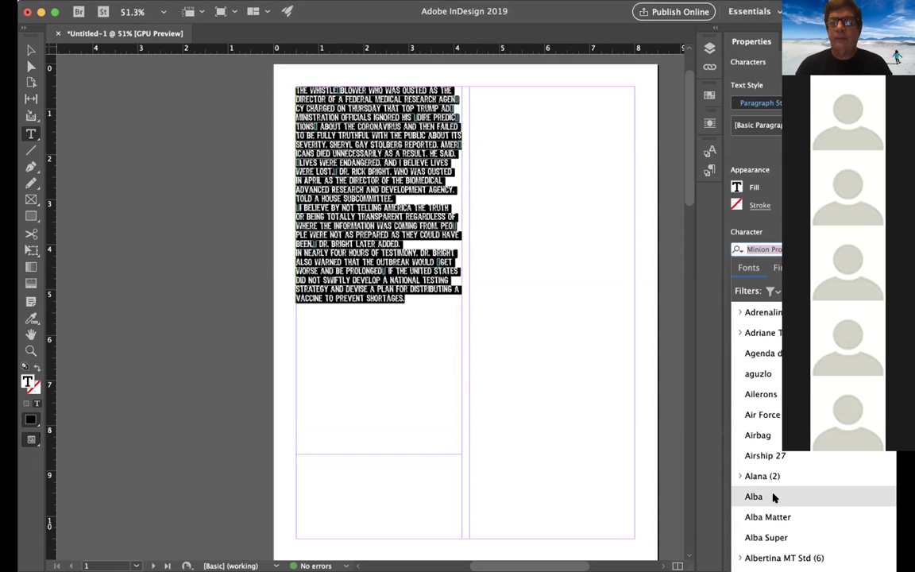
scroll(780, 500, "down", 8)
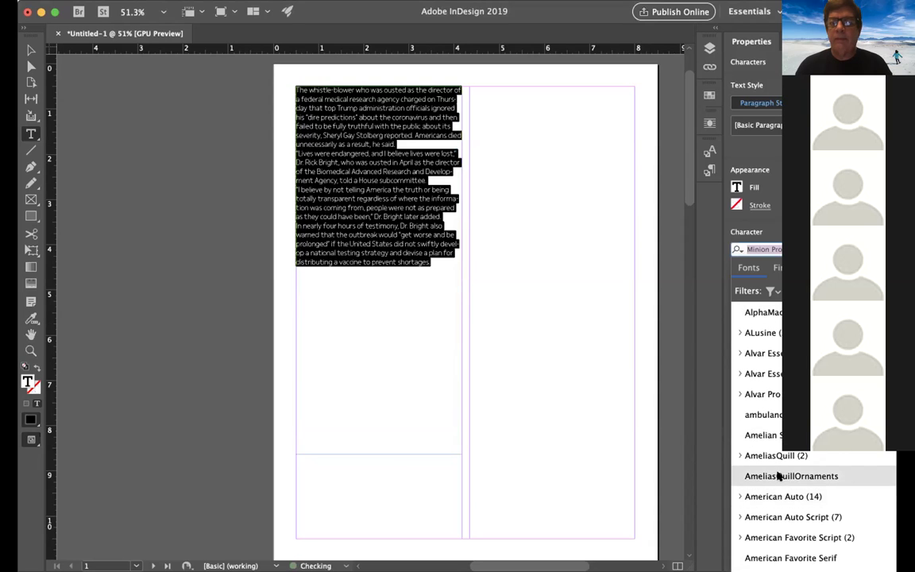
key("Escape")
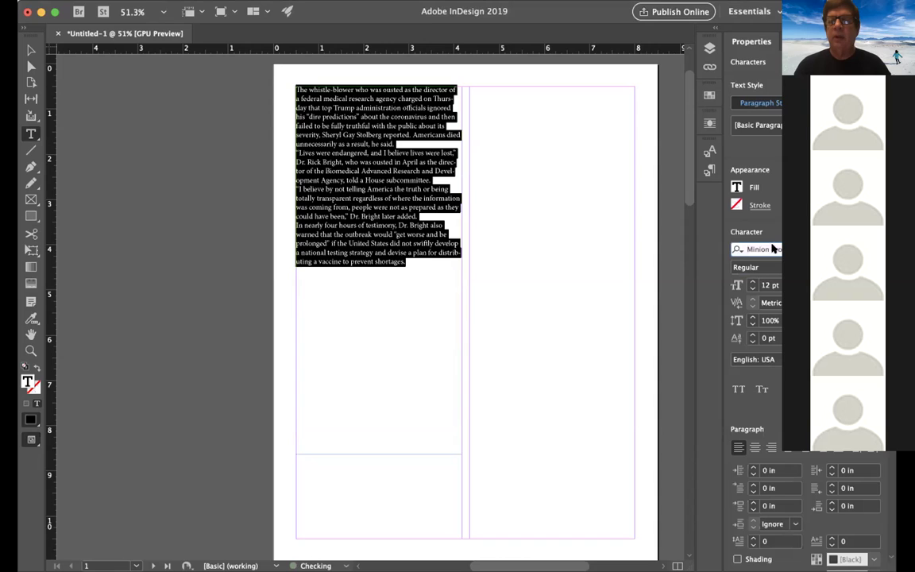
type("time")
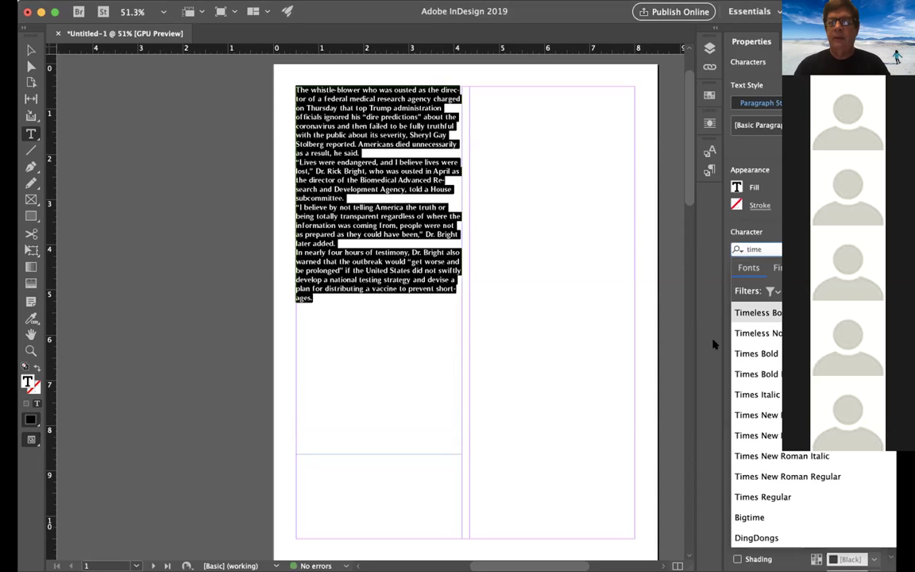
Apply Times New Roman Regular to the story and keep it at 12 pt after trying 14 pt.
left_click(561, 310)
left_click(410, 263)
left_click_drag(410, 264, 256, 62)
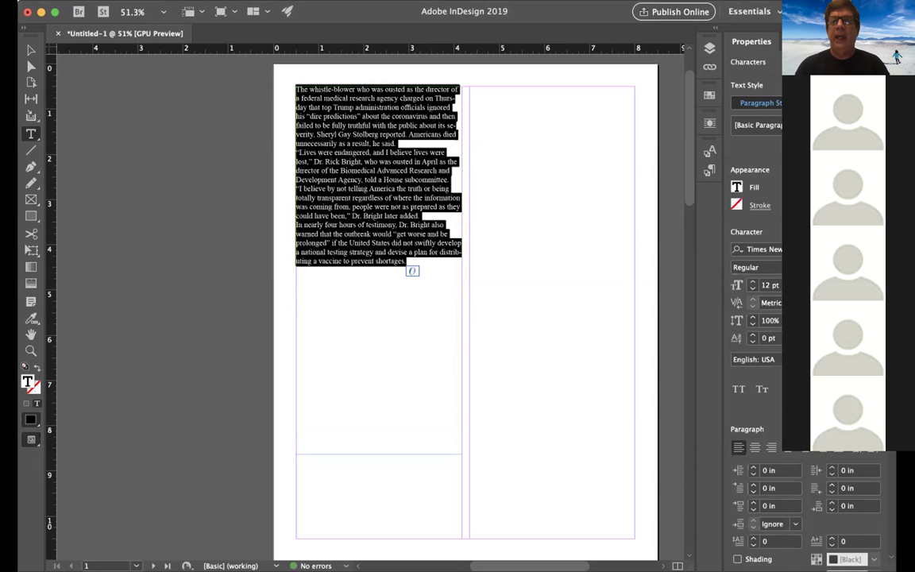
left_click(794, 285)
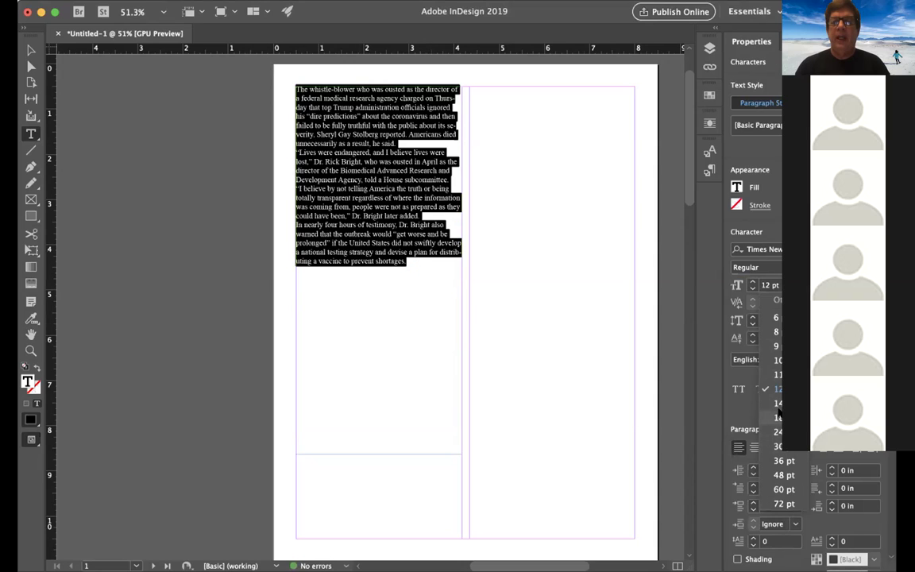
left_click(783, 402)
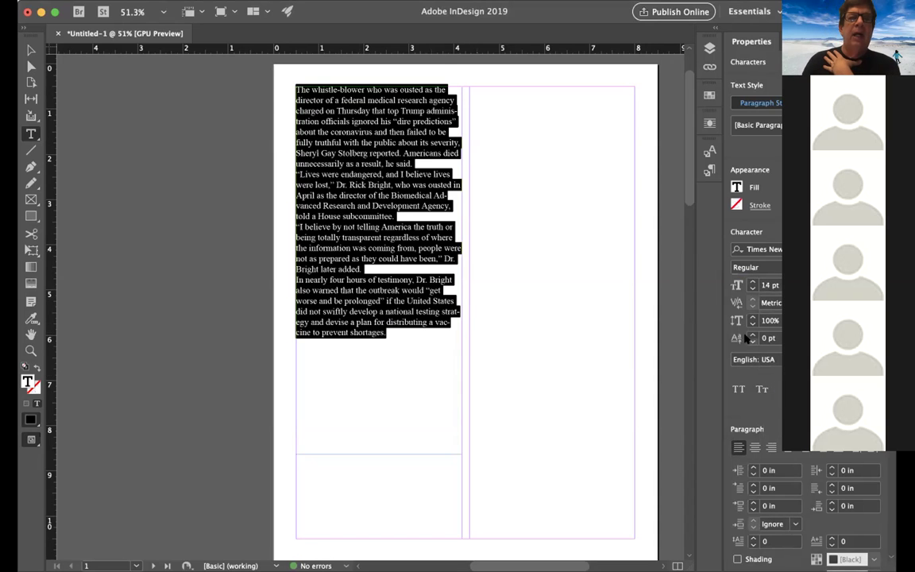
left_click(796, 285)
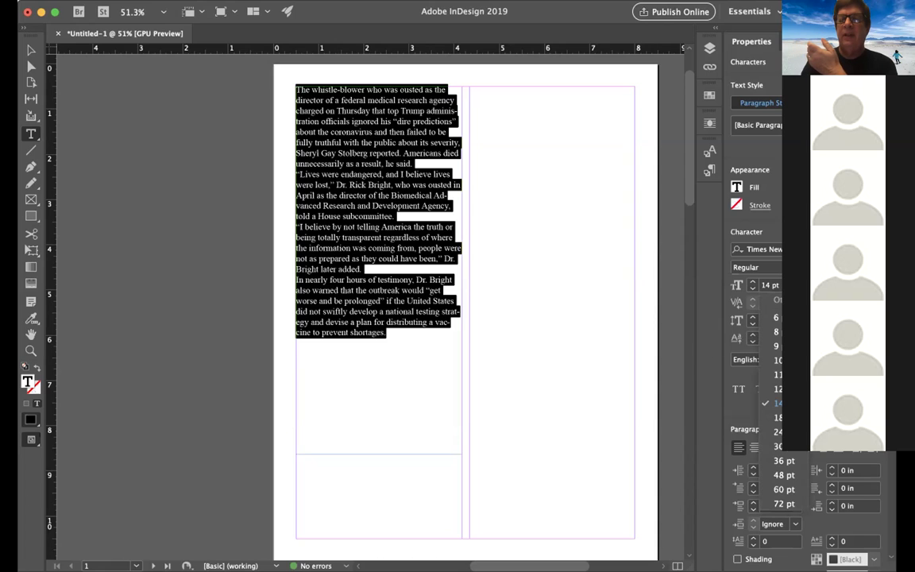
left_click(776, 388)
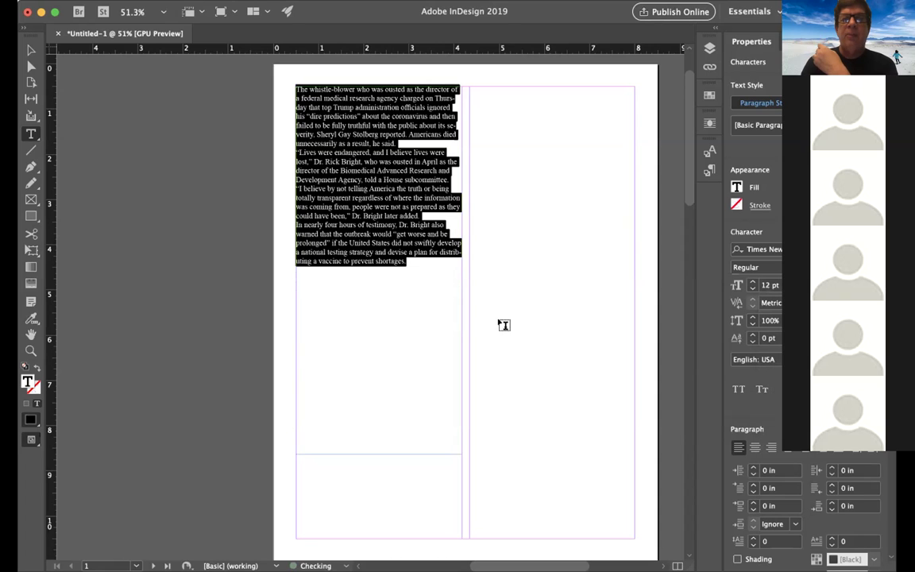
left_click(407, 261)
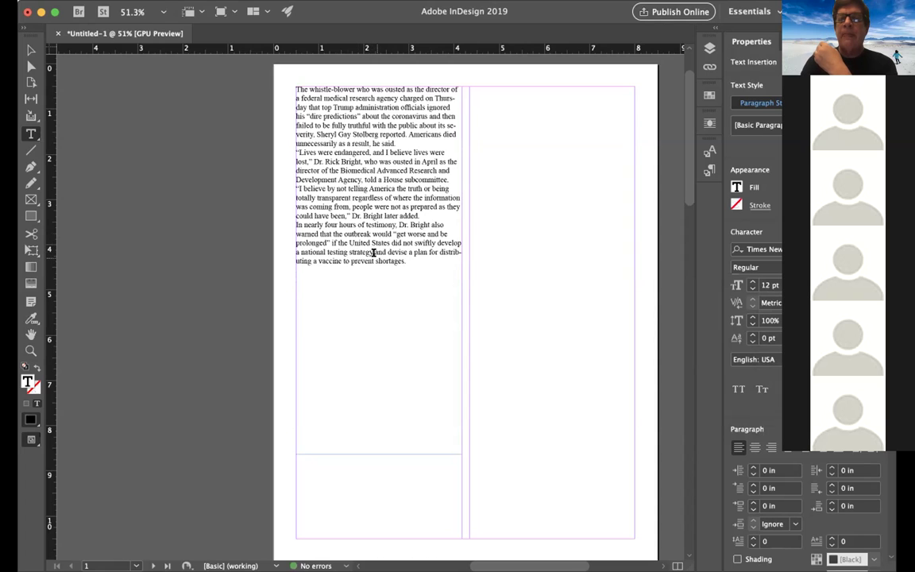
Justify the article with last lines aligned left, after trying other alignments.
left_click_drag(413, 259, 295, 98)
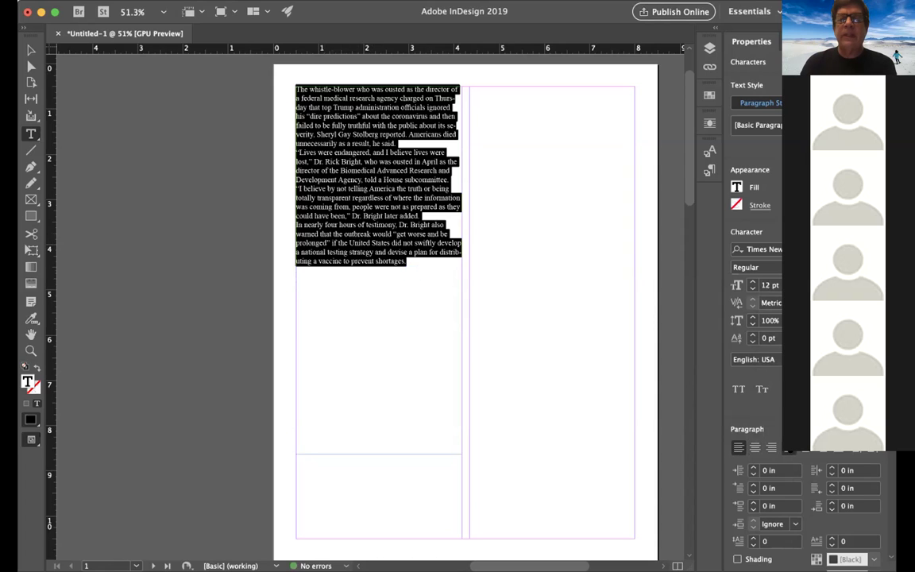
left_click(787, 447)
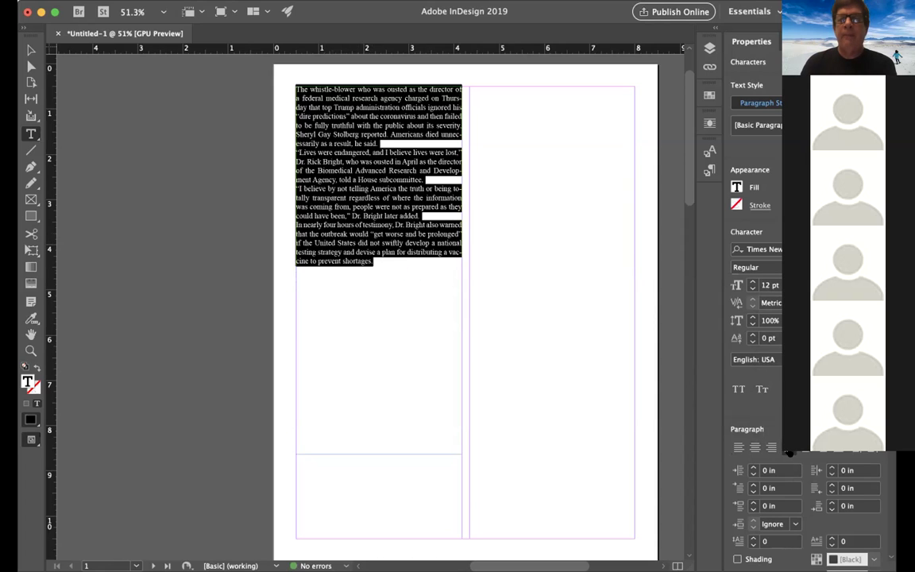
left_click(803, 450)
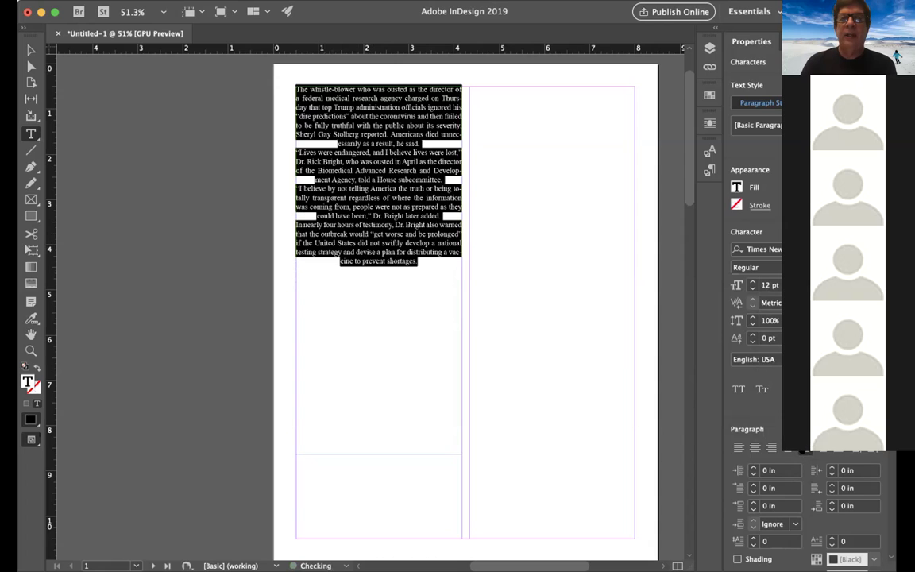
left_click(755, 447)
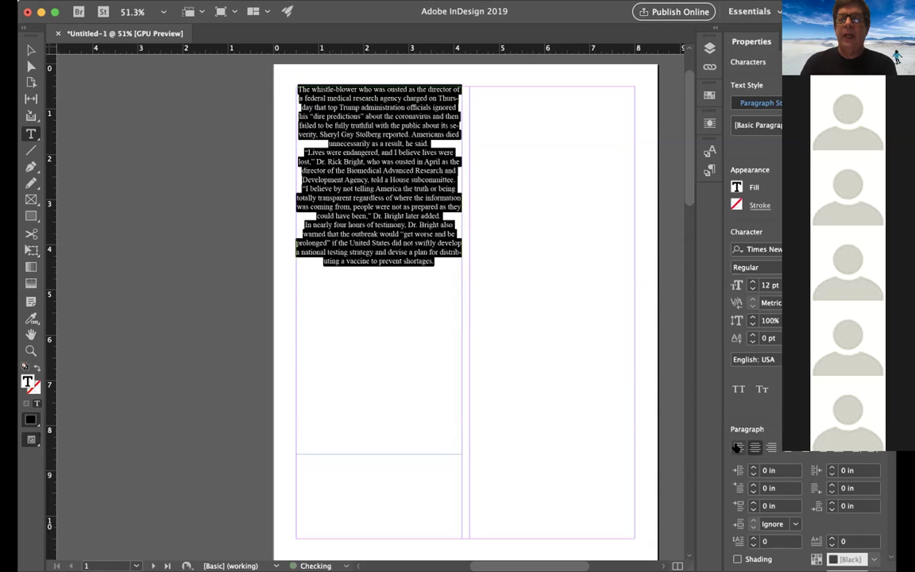
left_click(737, 447)
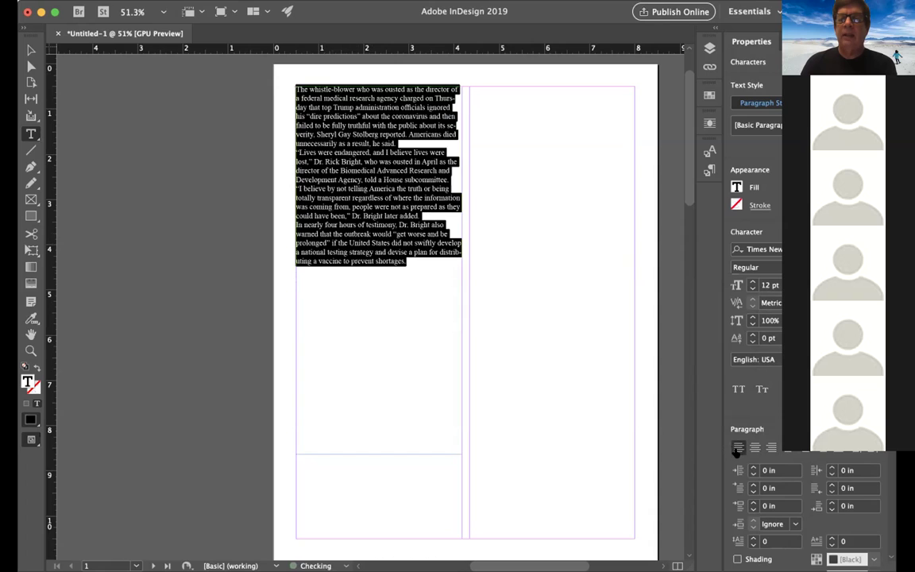
left_click(804, 447)
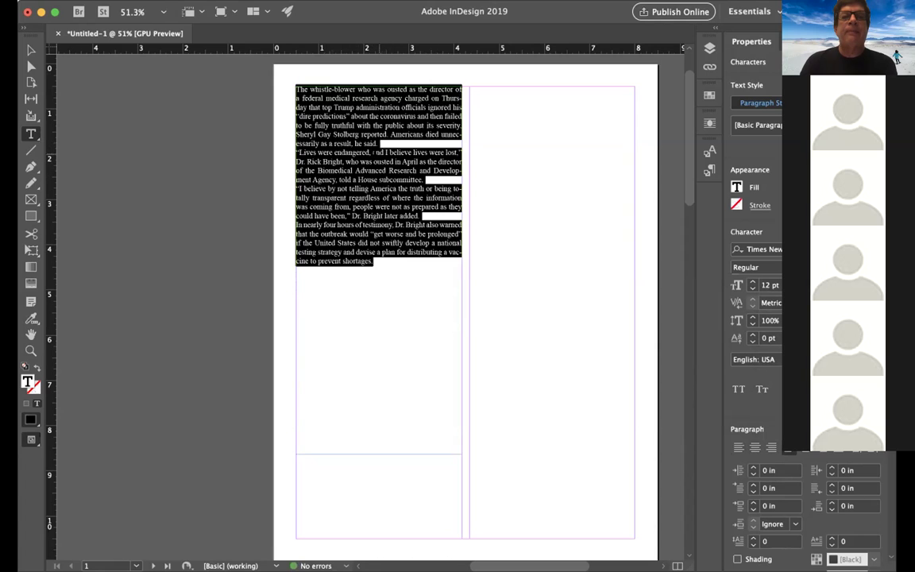
left_click(294, 150)
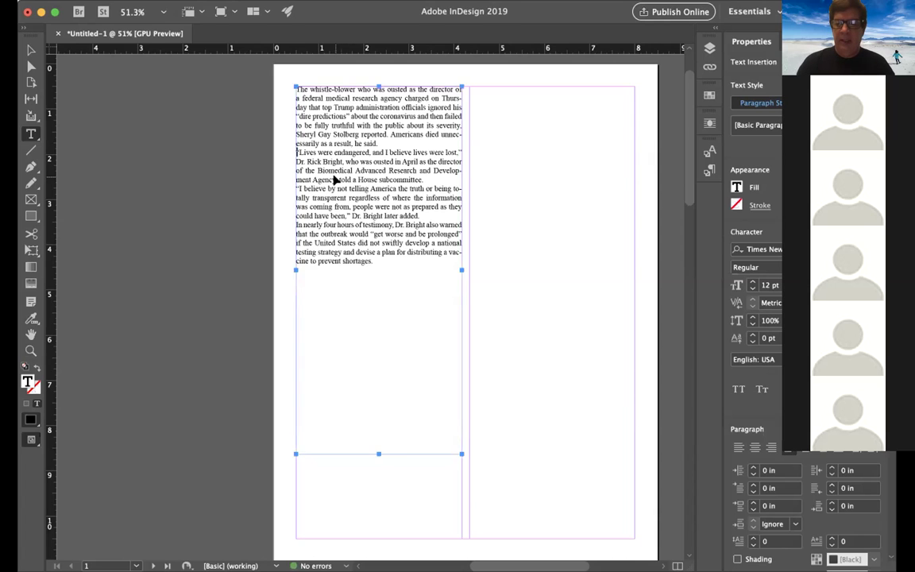
At 100% zoom, join 'Lives were endangered' to the first paragraph and add blank lines before 'I believe' and 'In nearly'.
key("super+equal")
key("super+equal")
scroll(355, 174, "right", 3)
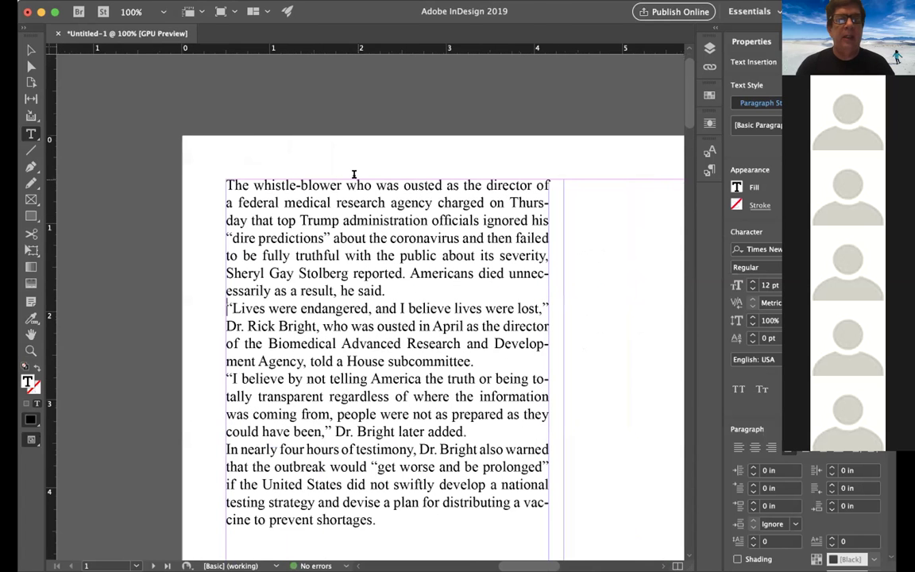
key("BackSpace")
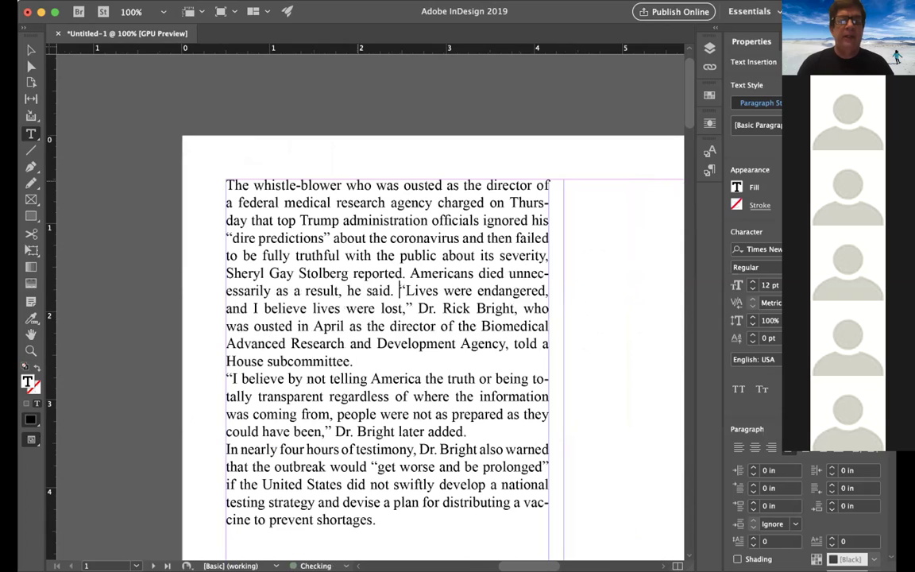
left_click(221, 377)
key("BackSpace")
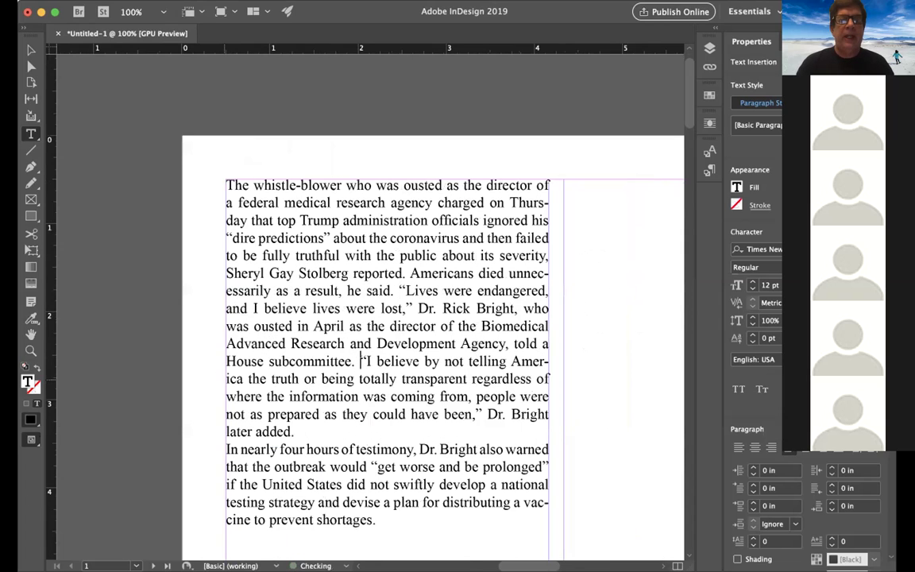
key("Return")
key("Return")
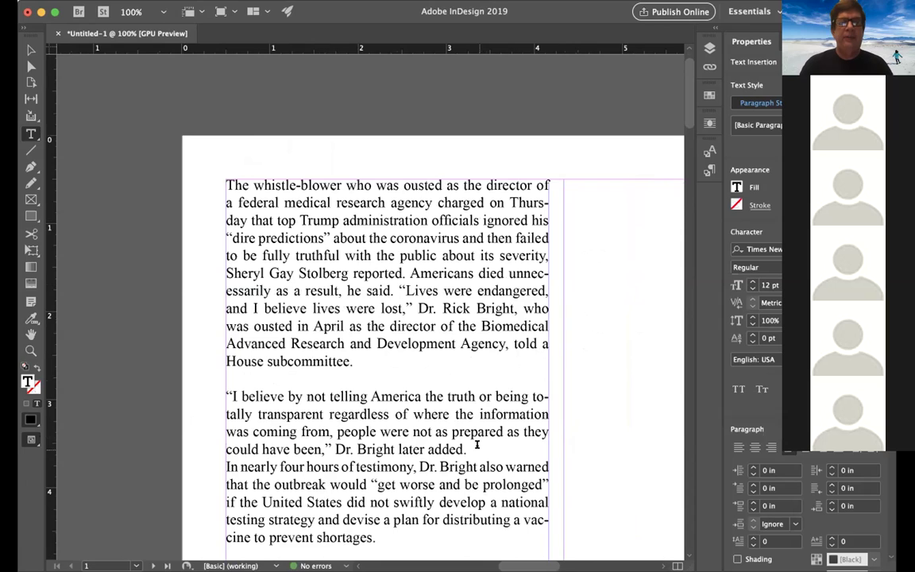
key("Return")
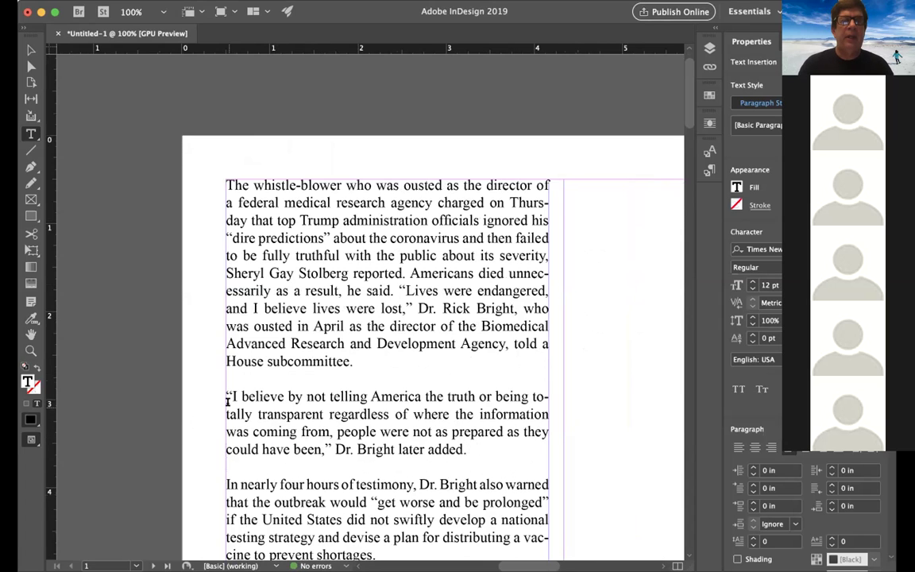
scroll(294, 466, "down", 2)
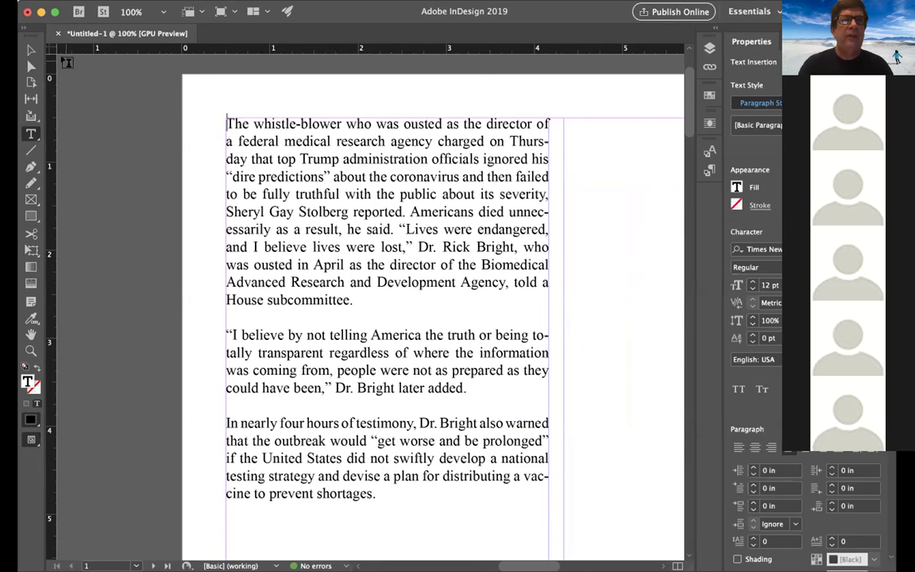
Drag the article frame's top edge down to leave room for a heading.
key("Escape")
left_click_drag(414, 208, 386, 193)
left_click_drag(384, 115, 384, 201)
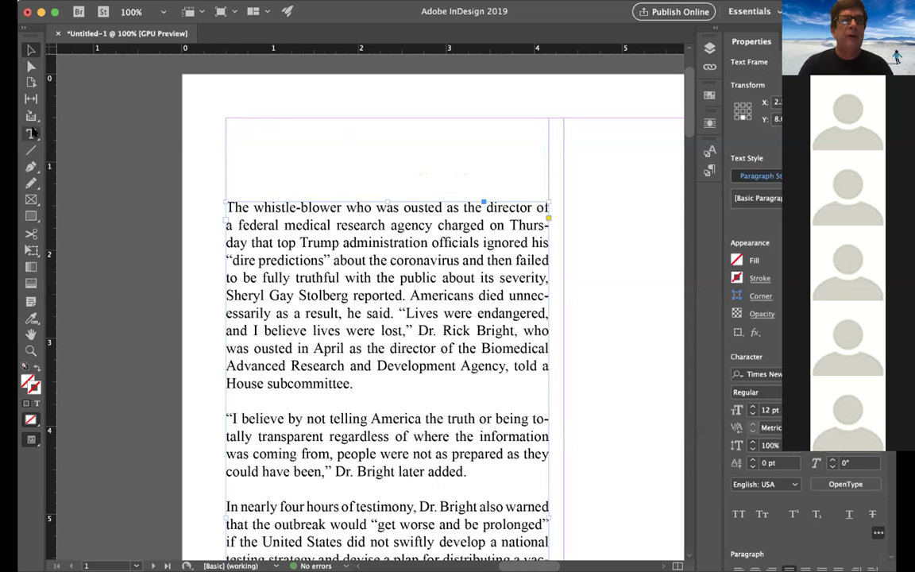
Draw a text frame above the article and type 'Whistle-Blower'.
left_click(31, 134)
left_click_drag(228, 119, 548, 193)
type("Whistle-Blower")
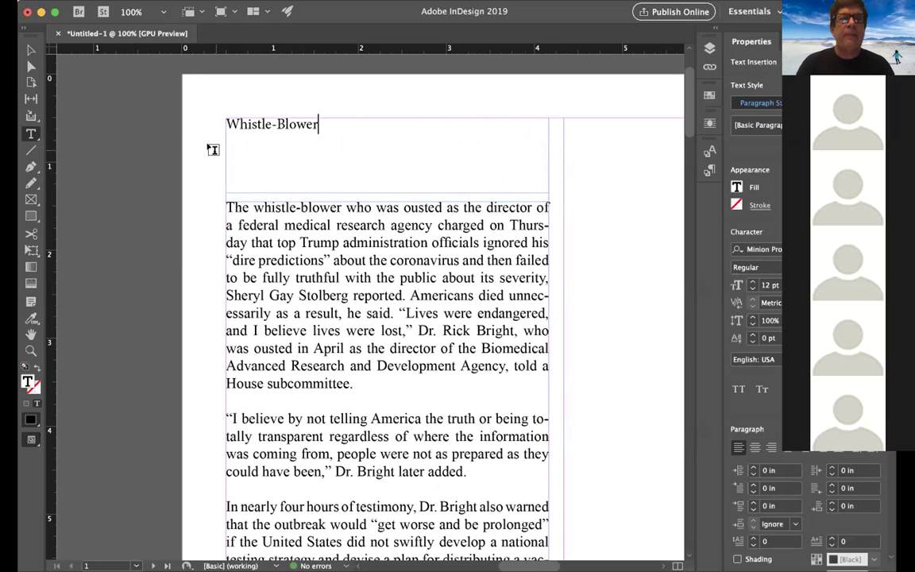
Set the Whistle-Blower heading to Times New Roman Bold at 24 pt.
triple_click(238, 113)
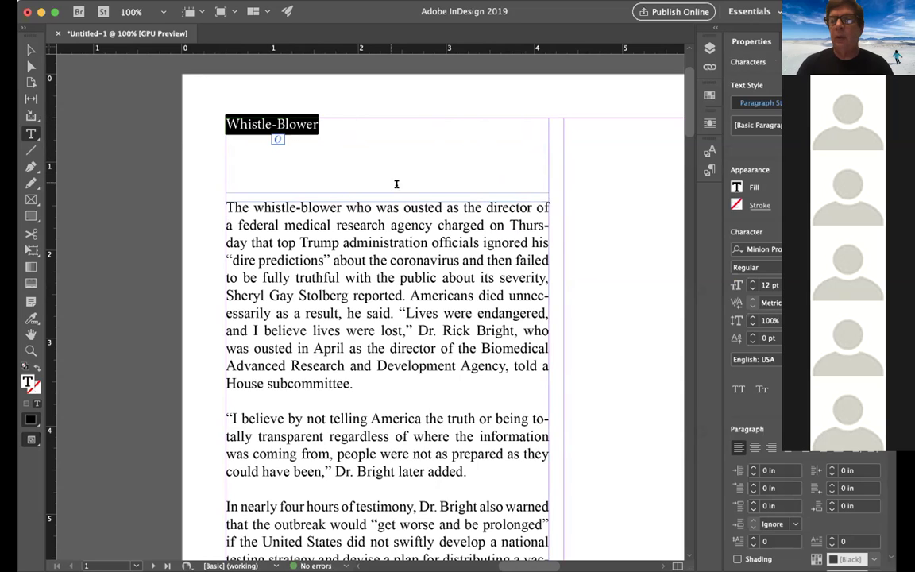
left_click(763, 248)
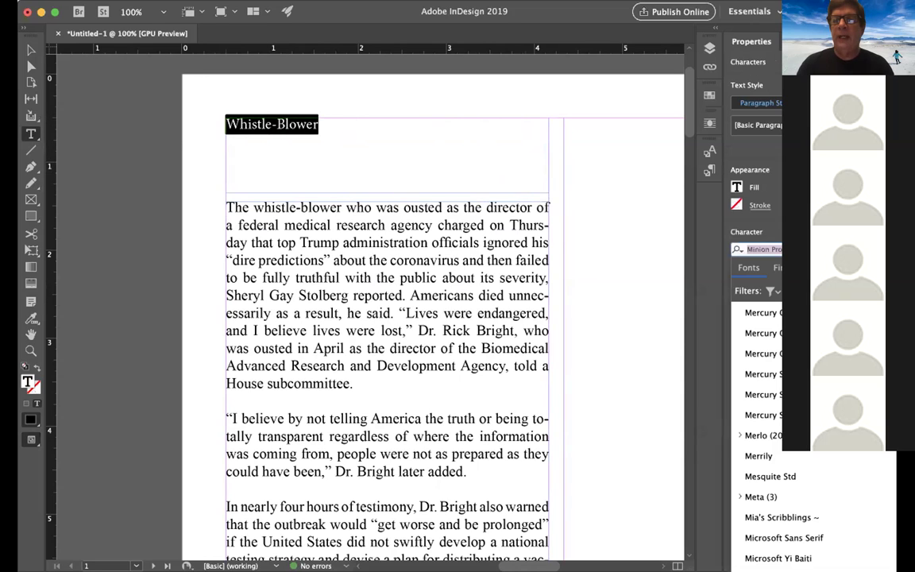
key("BackSpace")
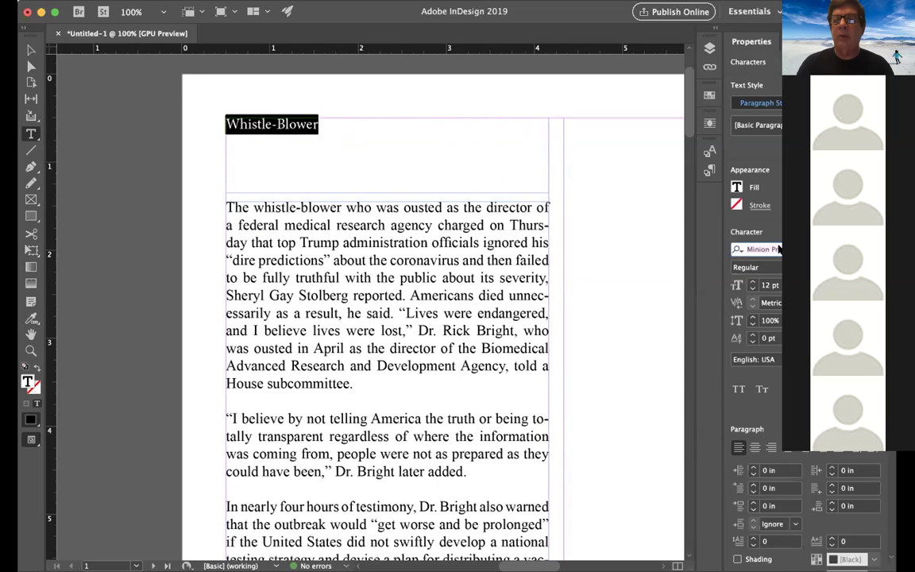
type("t")
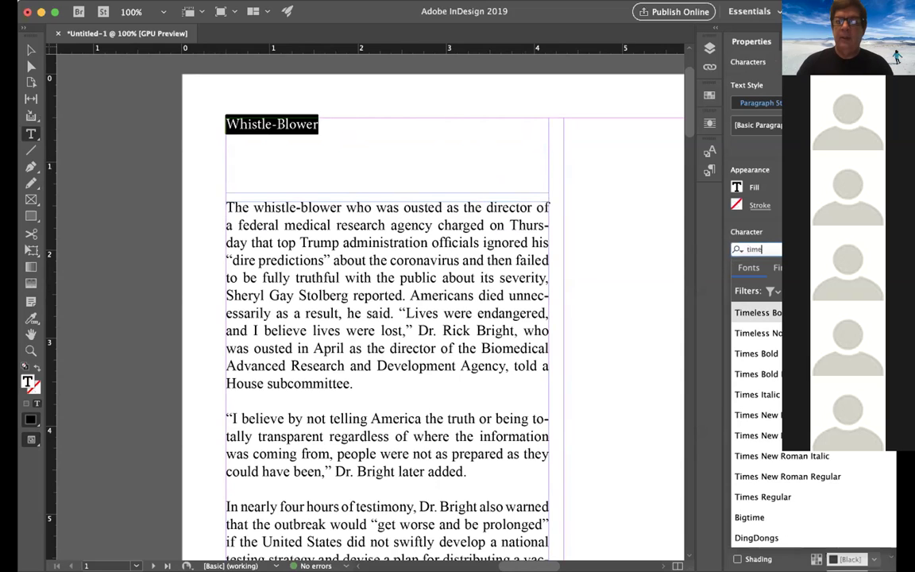
type("ime")
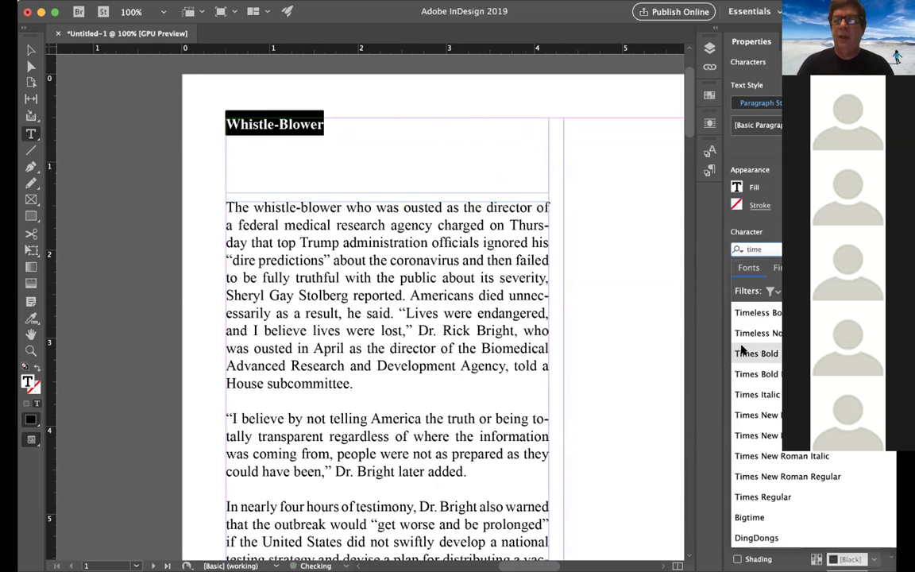
left_click(746, 415)
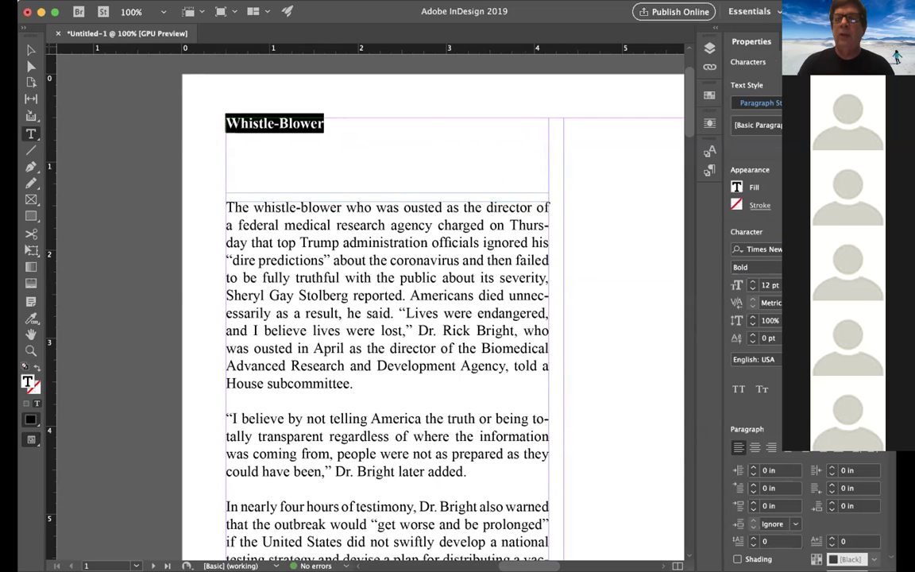
left_click(794, 249)
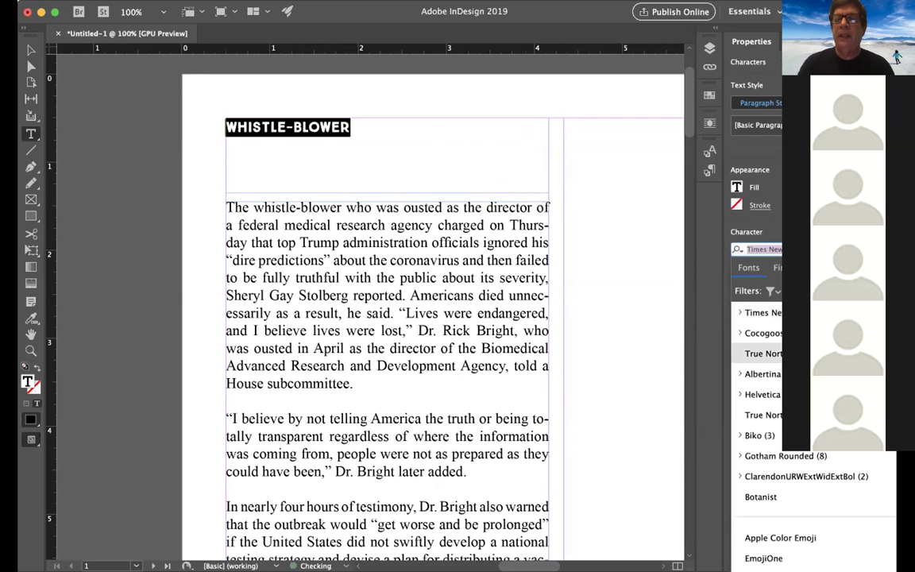
left_click(713, 263)
left_click(764, 269)
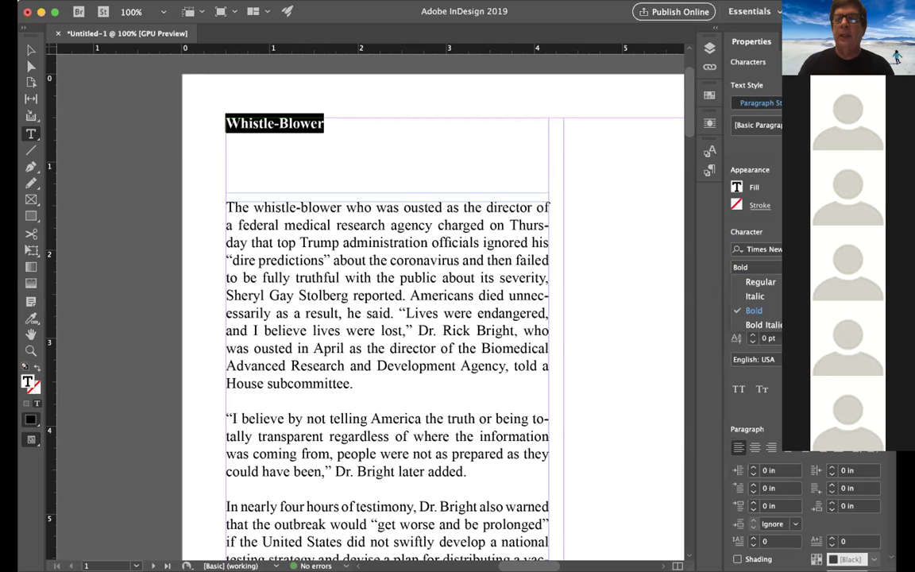
left_click(714, 316)
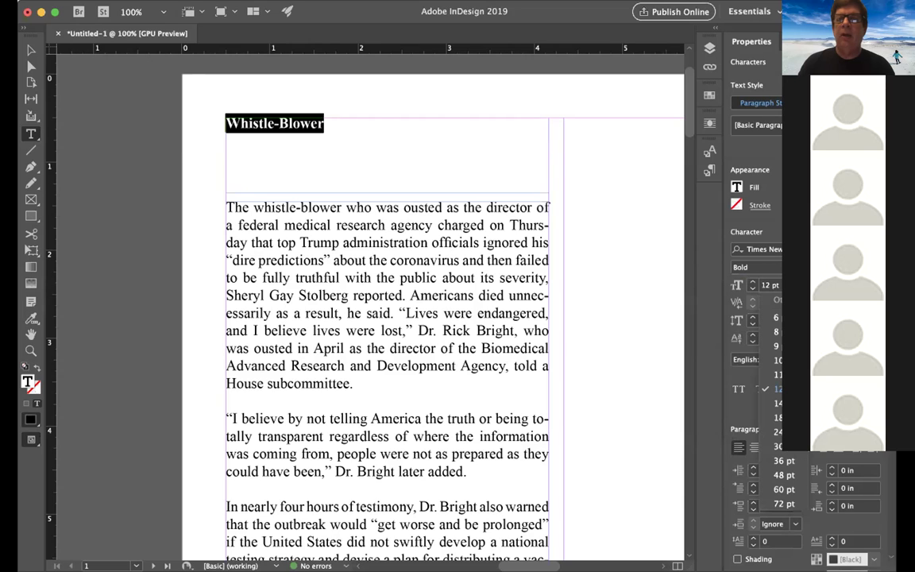
left_click(794, 285)
left_click(779, 432)
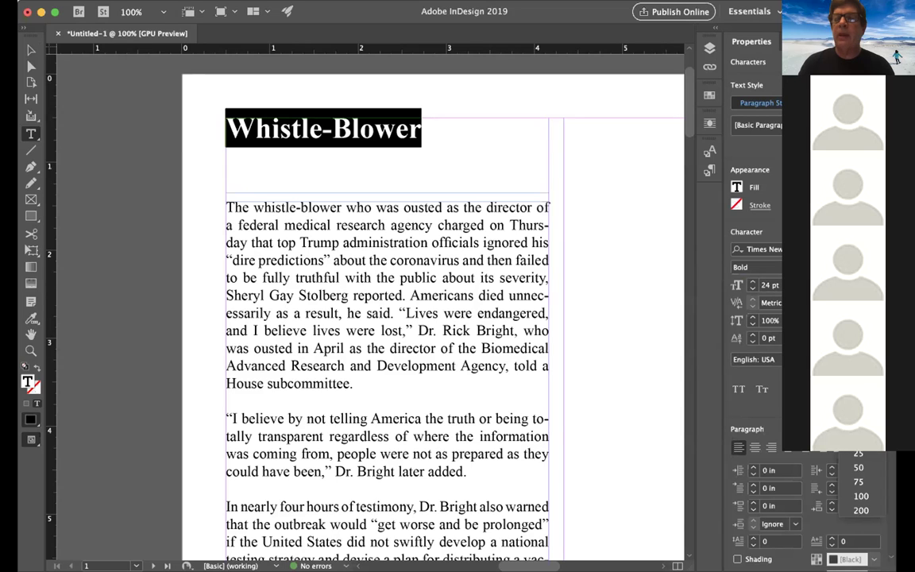
left_click(856, 453)
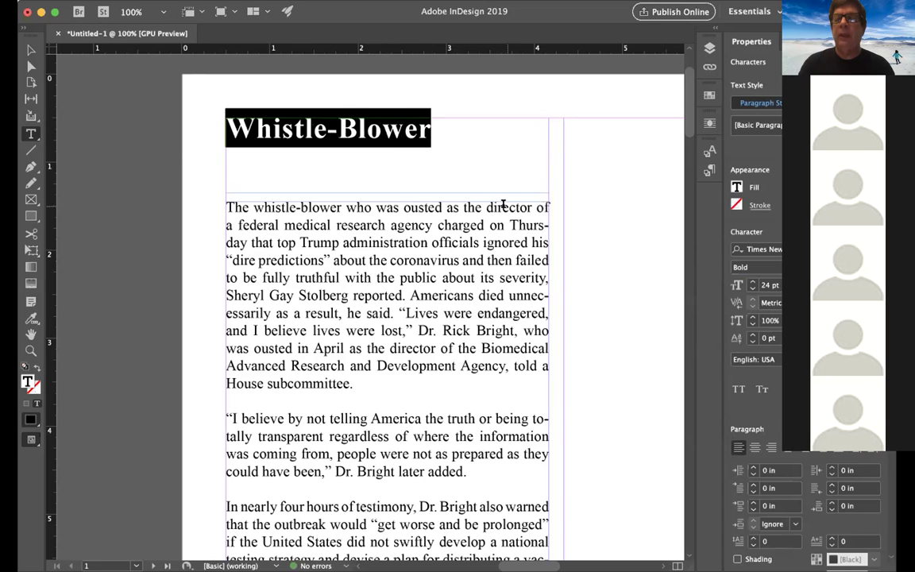
Shorten the heading frame to fit and raise the body frame's top to meet it.
left_click(31, 49)
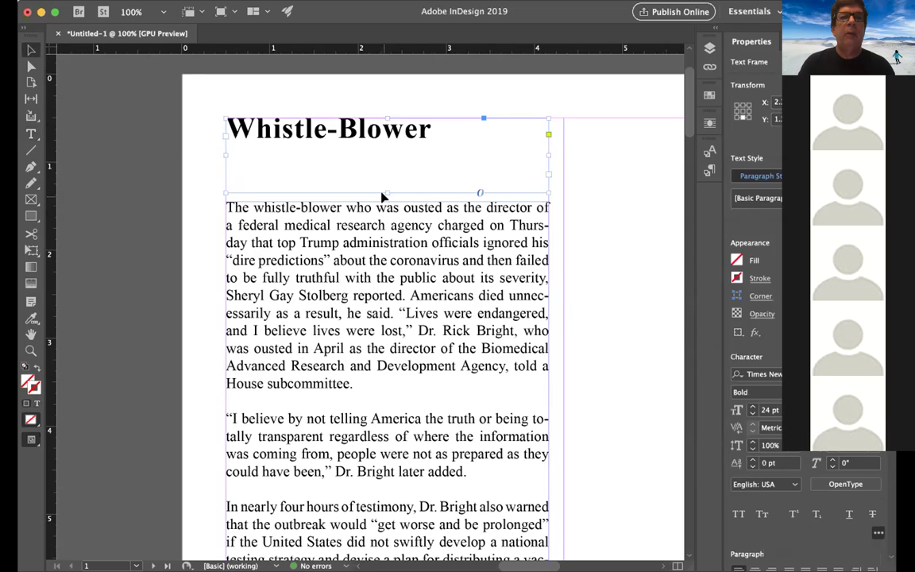
left_click_drag(385, 192, 385, 148)
left_click(367, 225)
left_click_drag(383, 189, 379, 148)
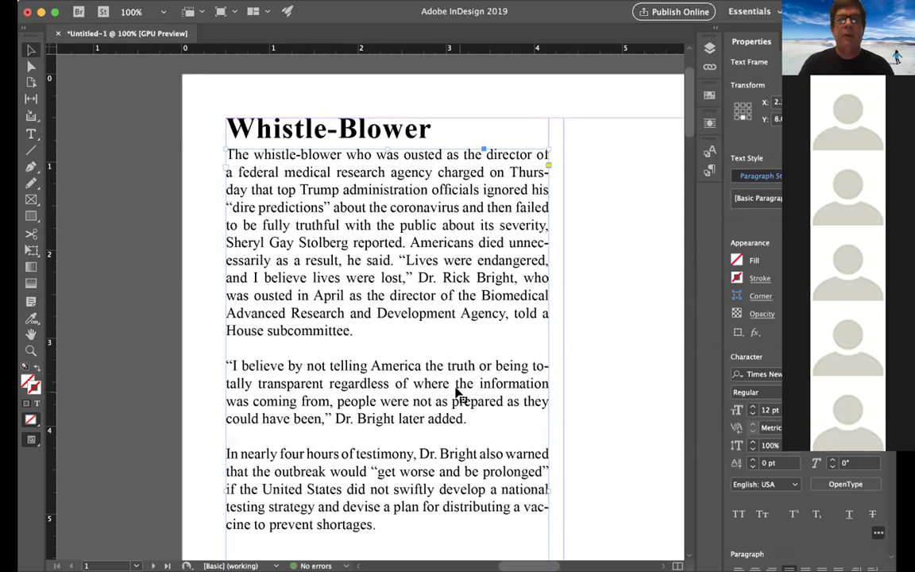
key("super+minus")
key("super+minus")
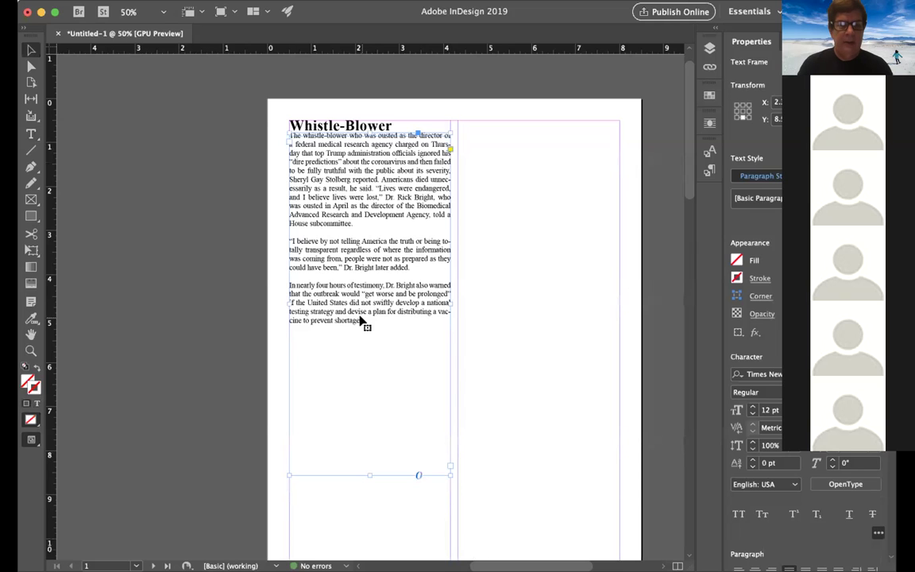
Paste a second copy of the article text as a new paragraph after 'shortages.'.
double_click(363, 321)
key("super+a")
key("super+c")
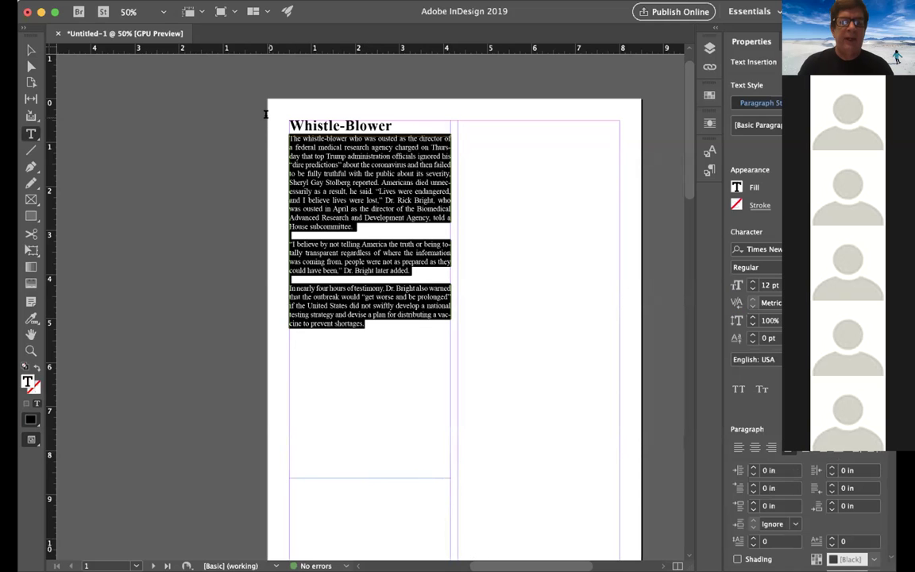
left_click(374, 326)
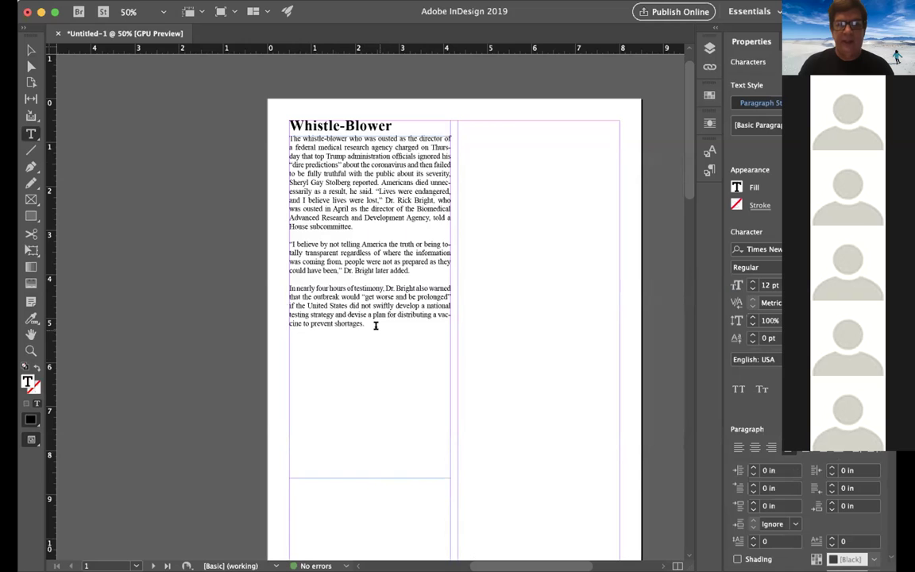
key("Return")
key("super+v")
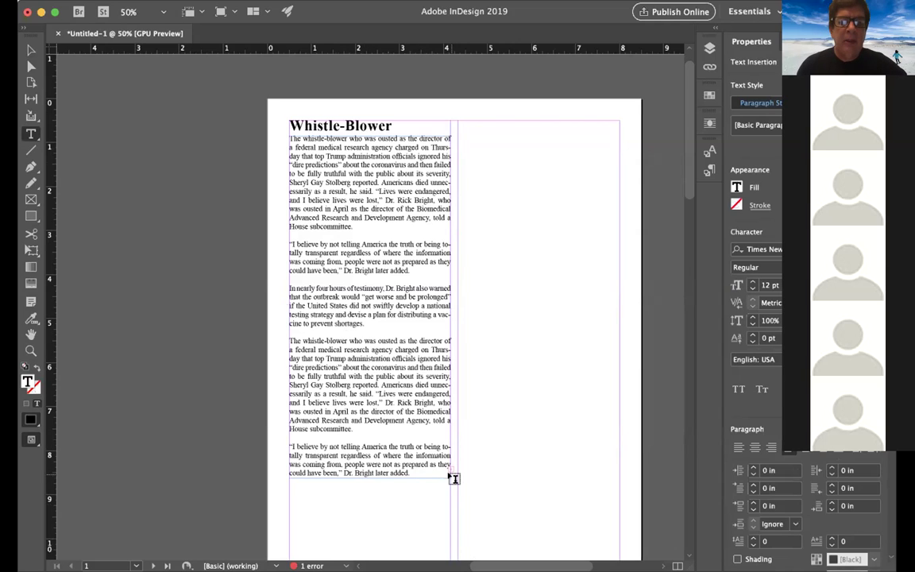
Zoom and scroll to inspect the now-overflowing left-column text frame.
key("Escape")
key("super+equal")
key("super+equal")
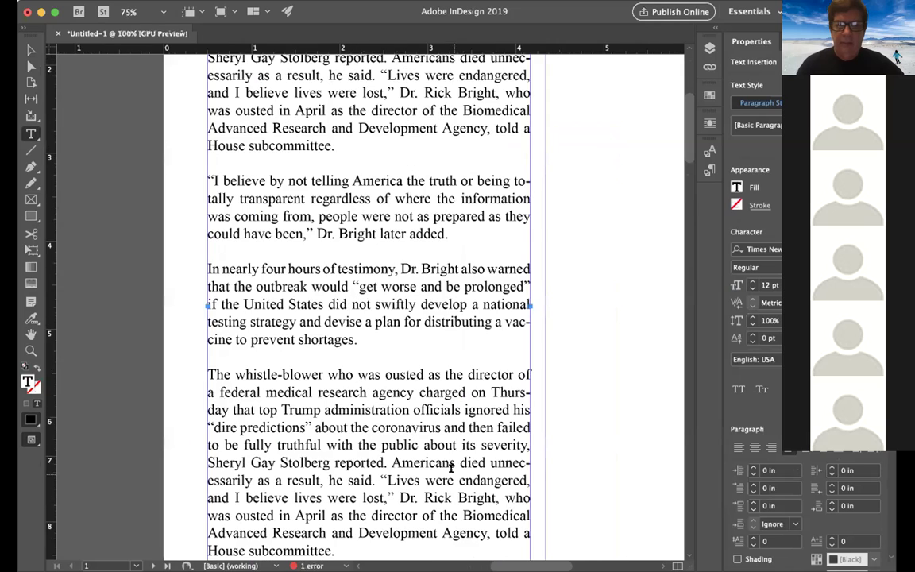
scroll(450, 492, "down", 8)
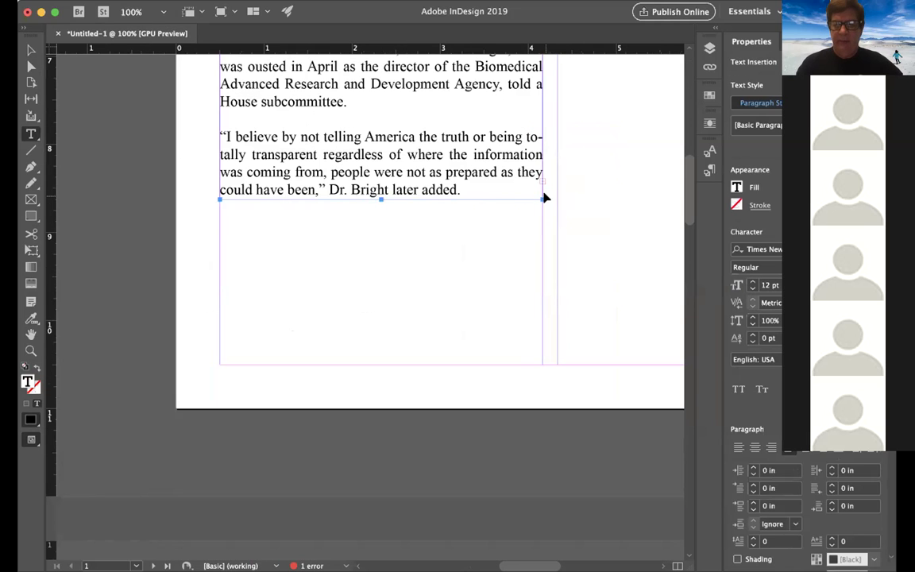
key("super+minus")
key("super+minus")
key("super+minus")
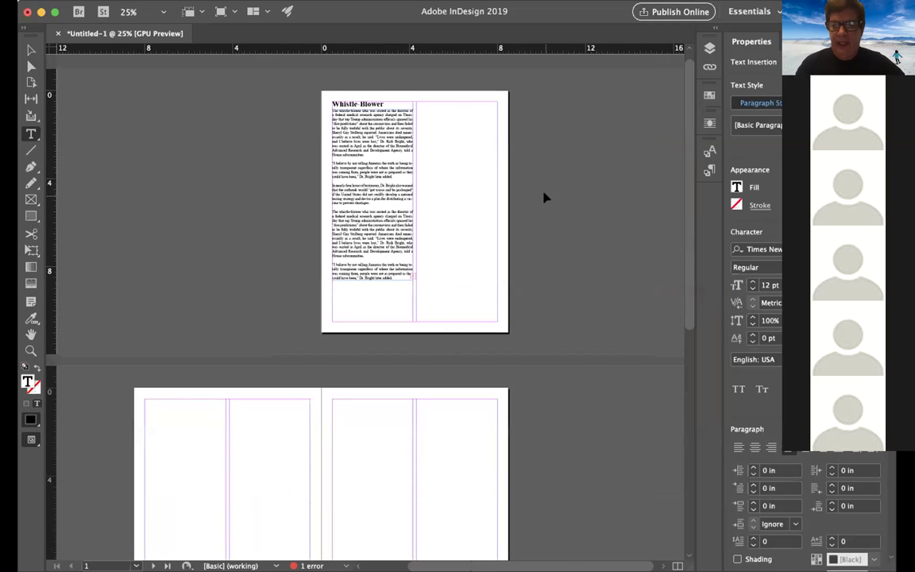
key("super+equal")
key("super+equal")
key("super+equal")
key("super+minus")
scroll(541, 197, "right", 5)
scroll(542, 196, "up", 1)
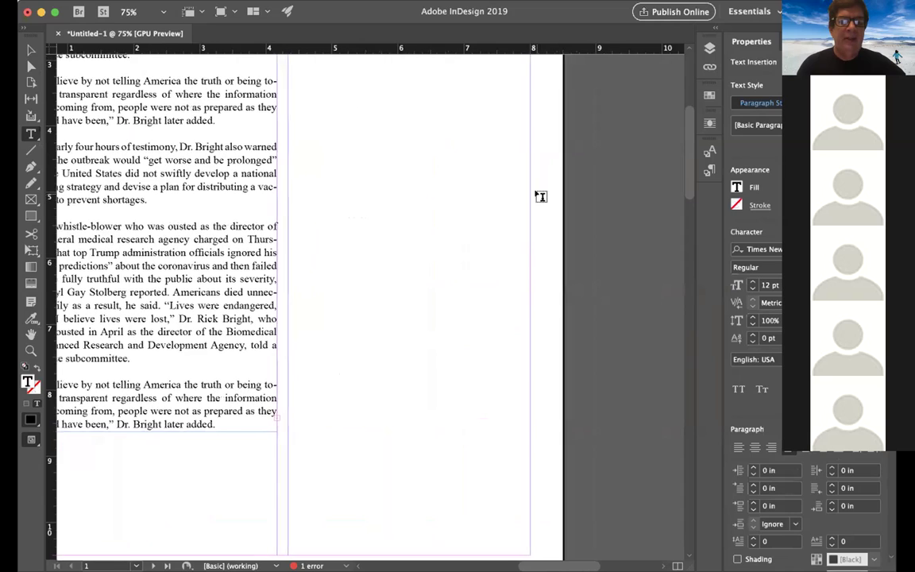
scroll(542, 197, "left", 2)
scroll(541, 197, "up", 1)
scroll(541, 196, "up", 5)
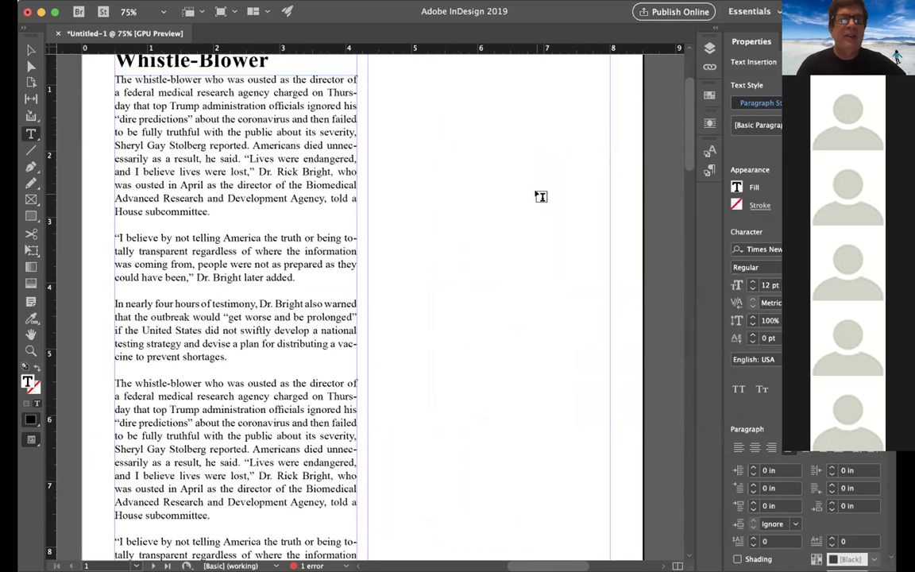
scroll(541, 196, "up", 5)
Draw a text frame filling the right column of the page.
left_click(31, 134)
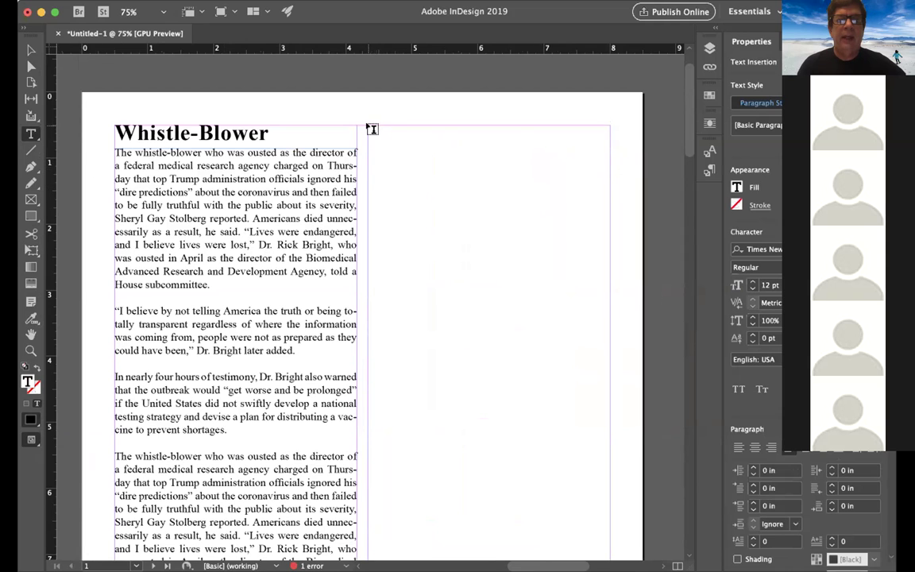
left_click_drag(372, 129, 602, 499)
scroll(525, 412, "down", 3)
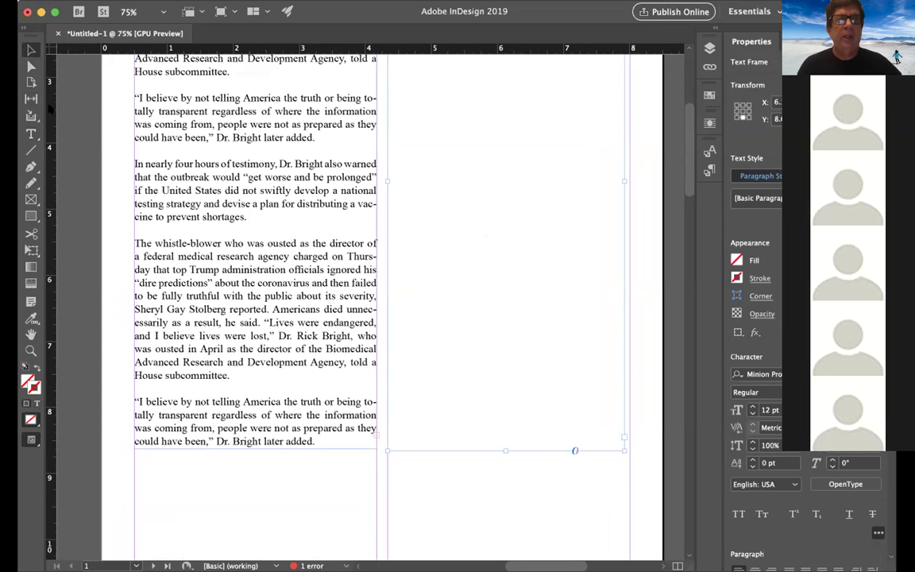
Thread the left column's overflow text into the new right-column frame.
left_click(373, 435)
left_click(375, 443)
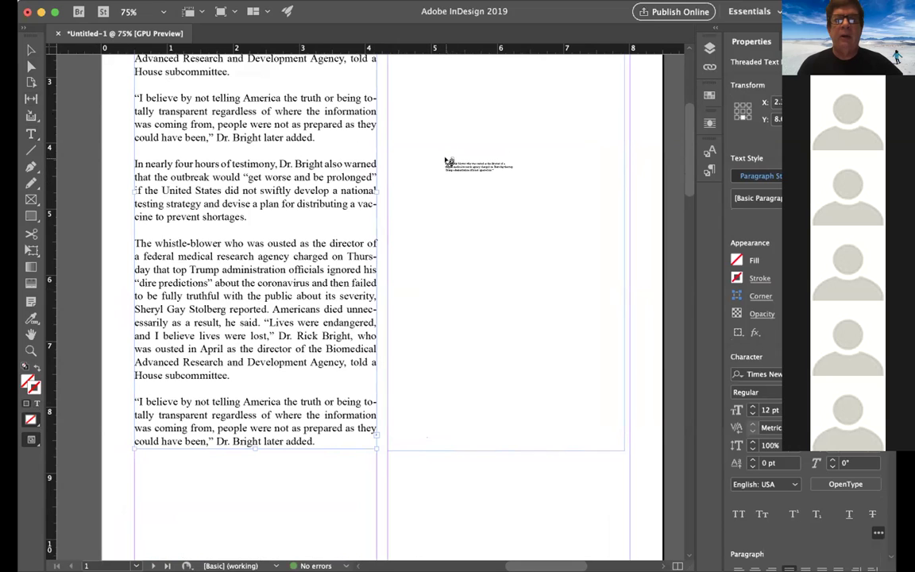
left_click(446, 163)
scroll(451, 212, "up", 5)
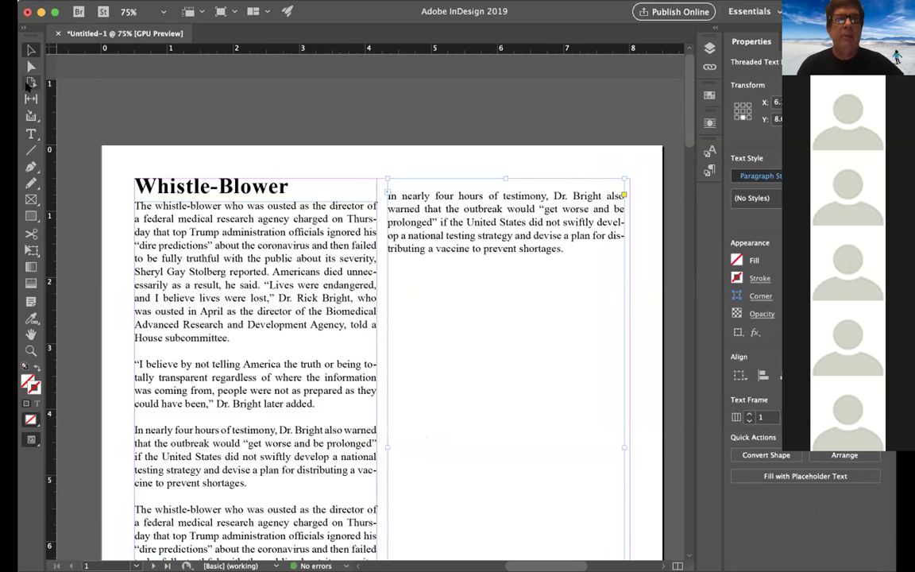
Paste the article text twice after 'shortages.' as new paragraphs in the right column.
left_click(30, 133)
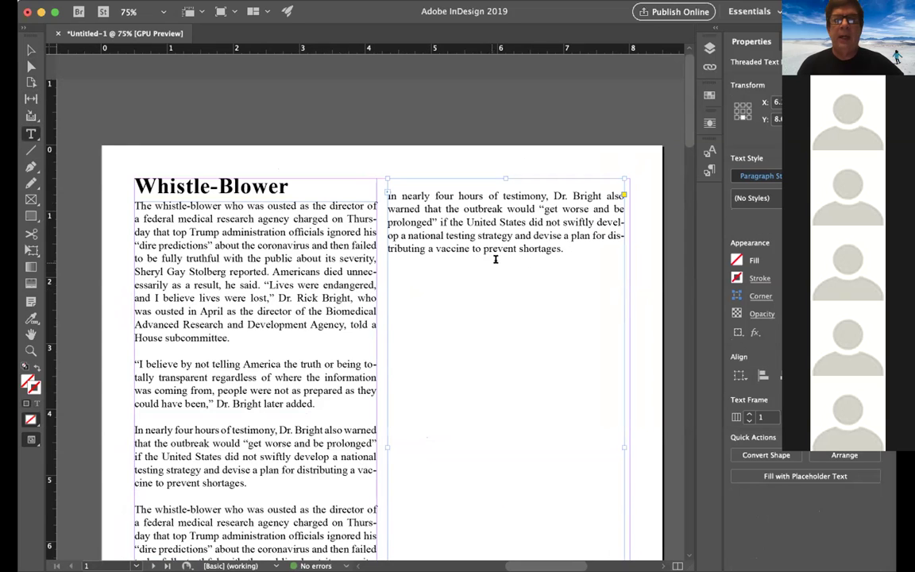
left_click(565, 248)
key("Return")
key("Return")
key("super+v")
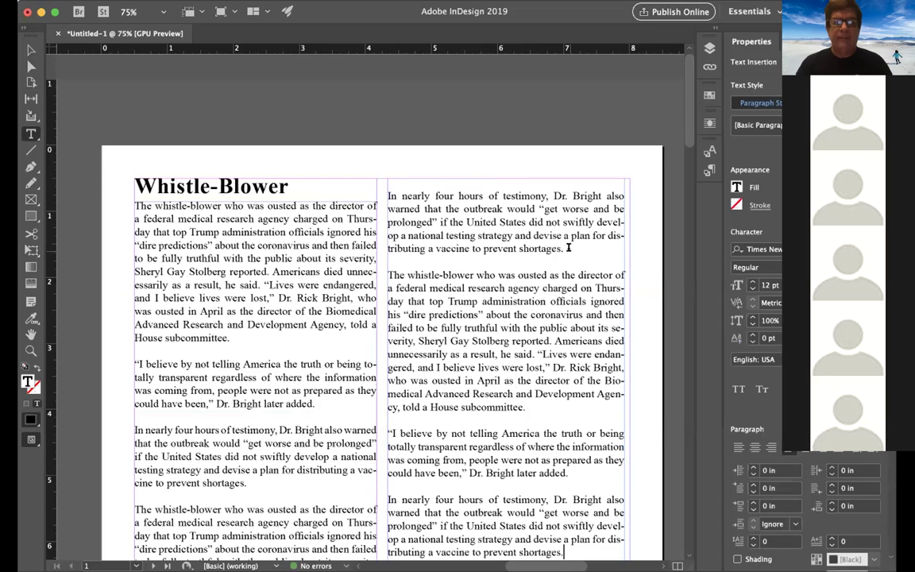
scroll(502, 312, "down", 5)
scroll(504, 312, "up", 1)
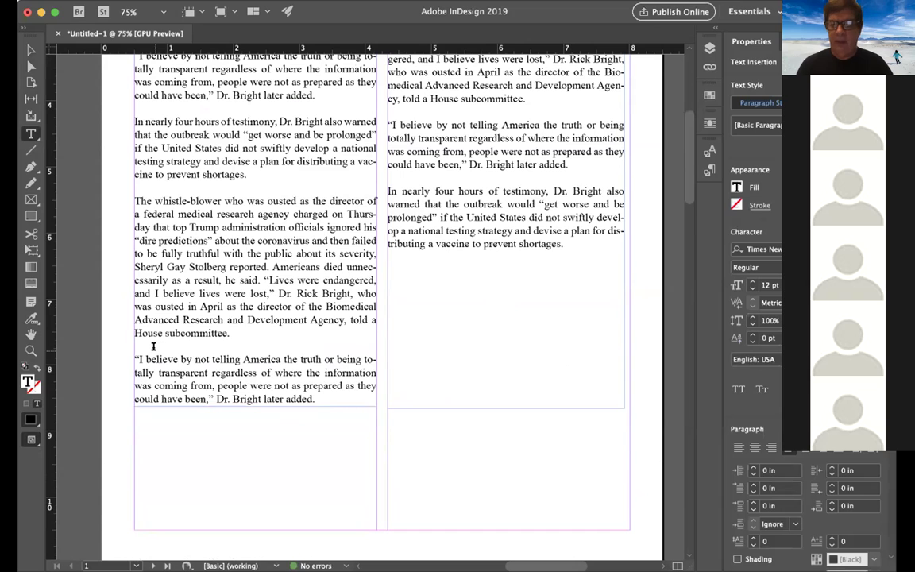
type("The whistle-blower who was ousted as the director of a federal medical research agency charged on Thursday that top Trump administration officials ignored his \"dire predictions\" about the coronavirus and then failed to be fully truthful with the public about its severity, Sheryl Gay Stolberg reported. Americans died unnecessarily as a result, he said. \"Lives were endangered, and I believe lives were lost,\" Dr. Rick Bright, who was ousted in April as the director of the Biomedical Advanced Research and Development Agency, told a House subcommittee.")
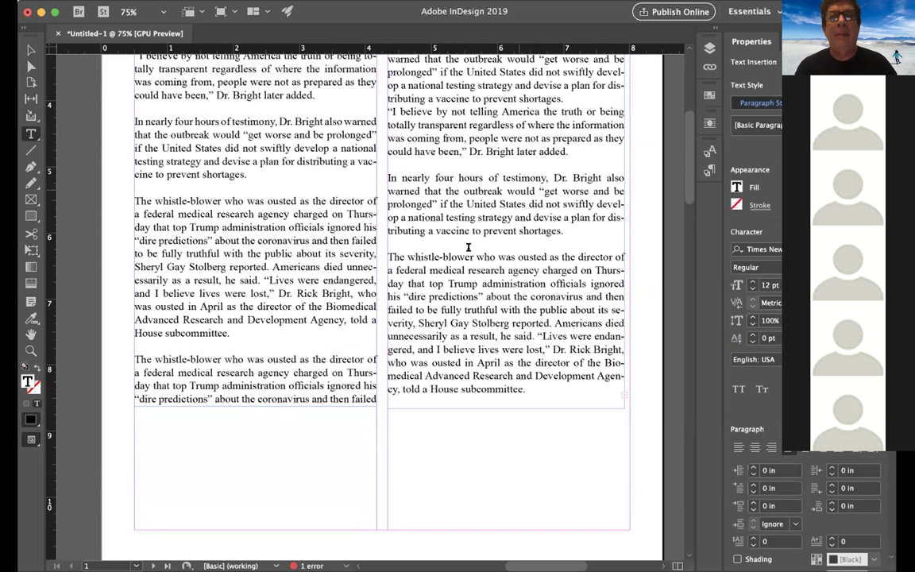
scroll(411, 261, "up", 10)
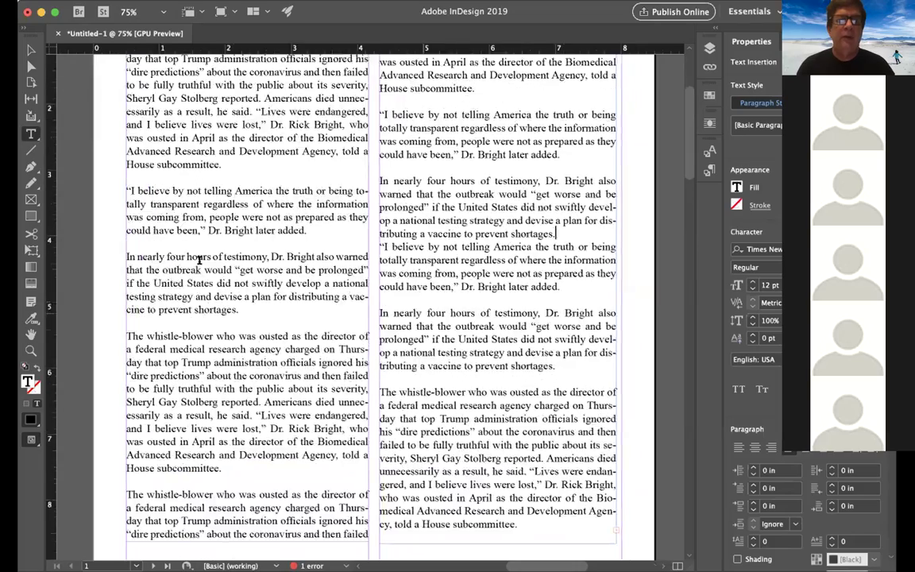
scroll(95, 187, "down", 3)
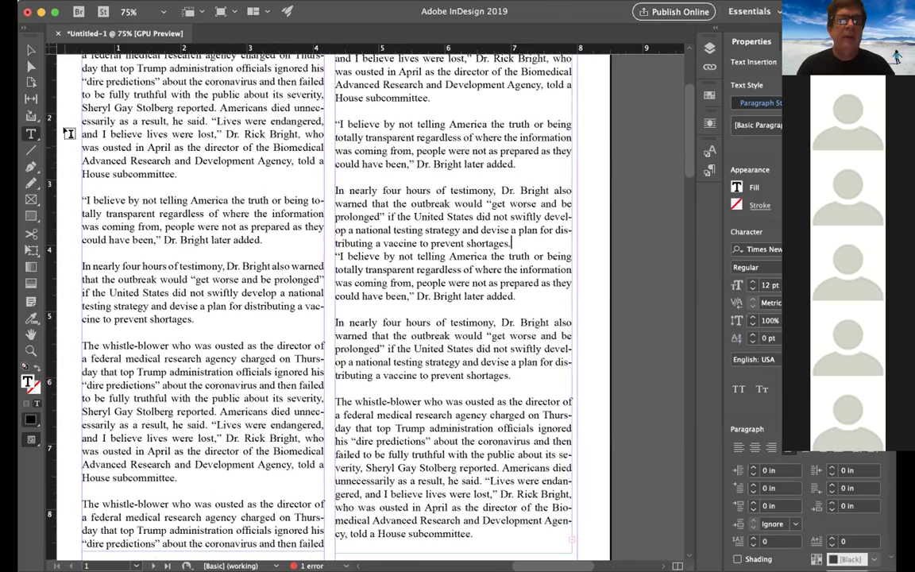
Lengthen the right-column text frame down to the bottom margin.
left_click(30, 49)
scroll(388, 288, "down", 5)
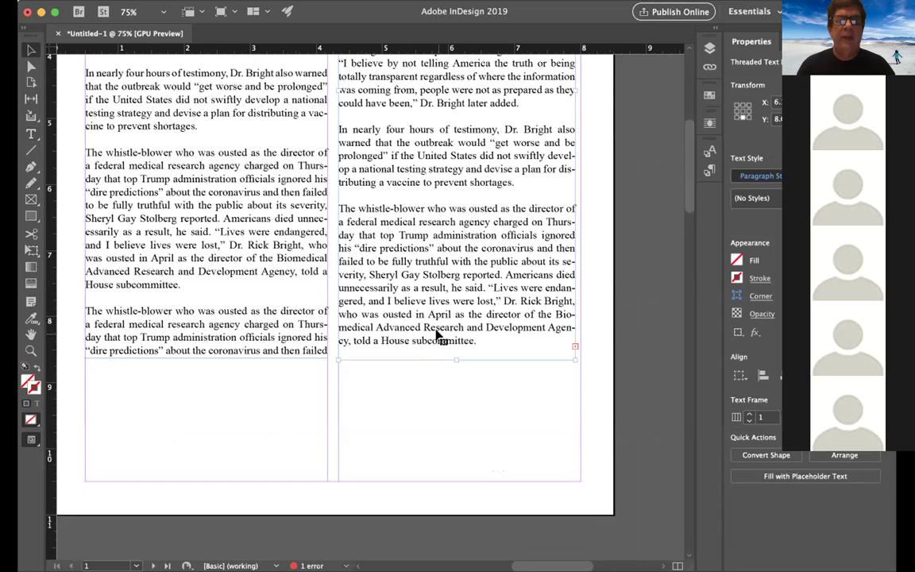
left_click_drag(451, 357, 449, 480)
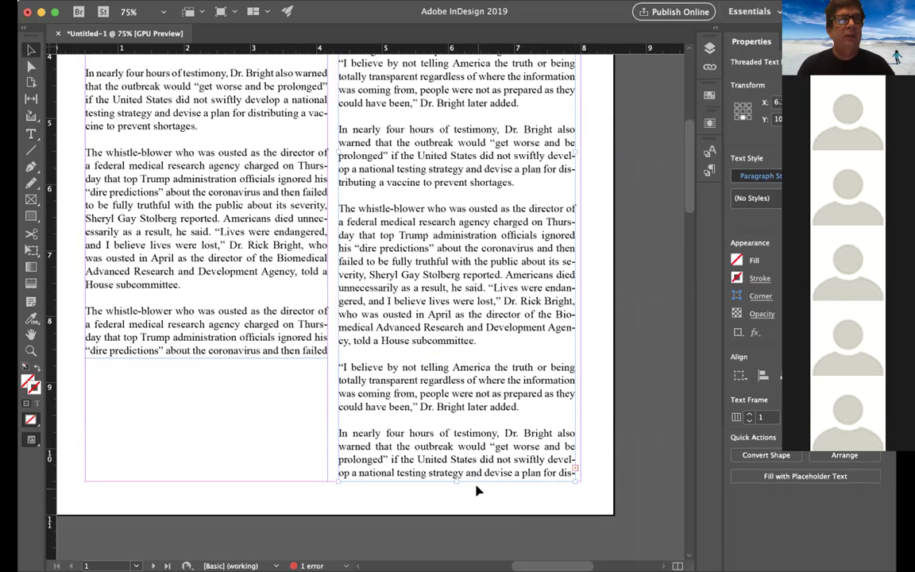
Draw a text frame on the next spread's left column and thread the overflow into it.
key("super+minus")
key("super+minus")
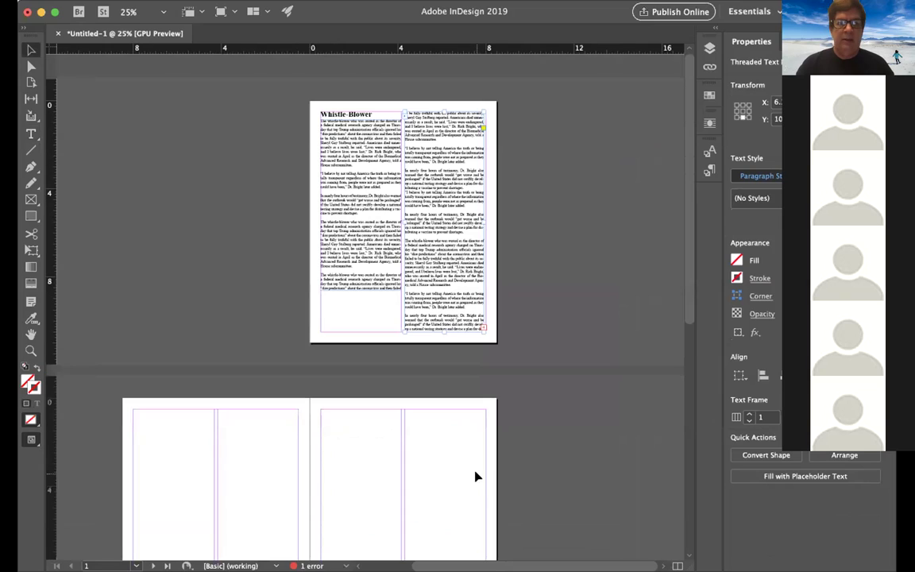
scroll(189, 467, "down", 3)
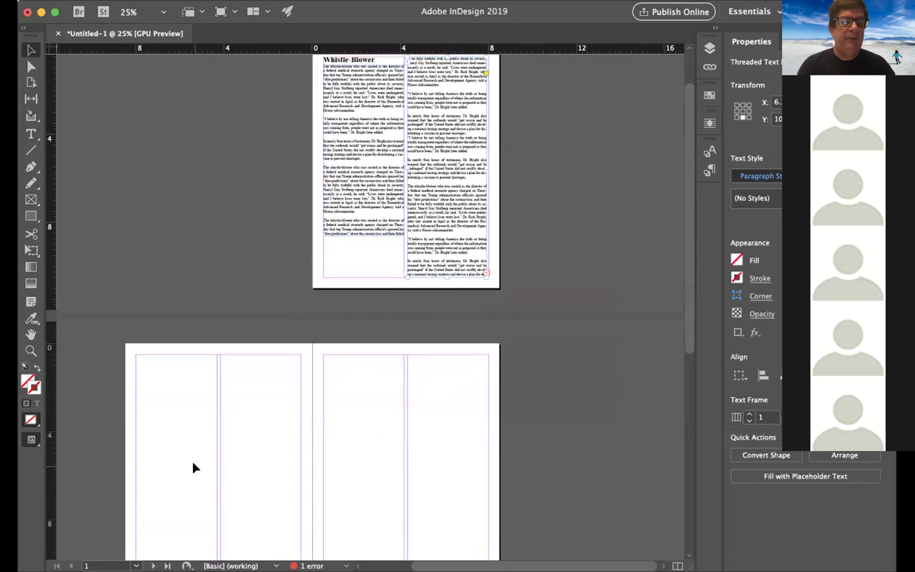
left_click(31, 134)
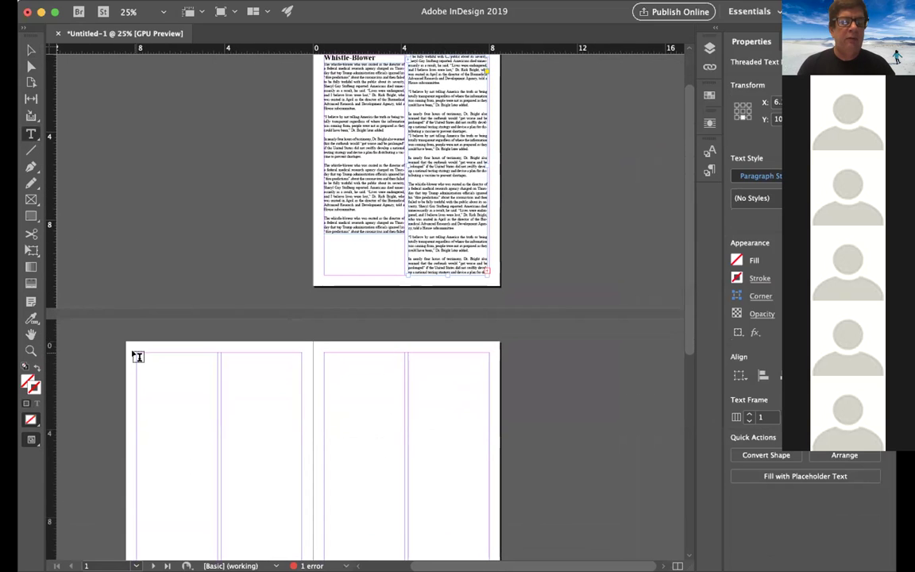
left_click_drag(136, 354, 301, 526)
left_click(31, 49)
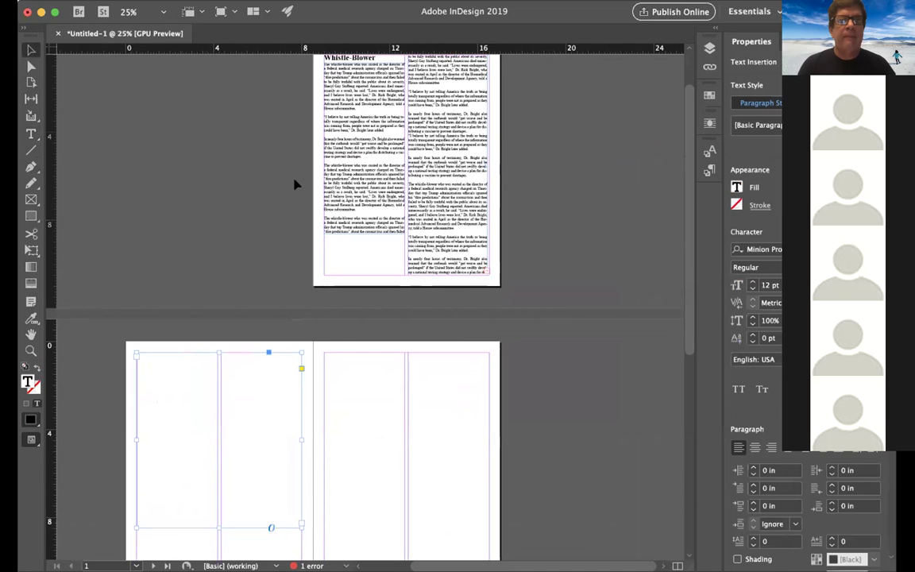
left_click(483, 271)
left_click(483, 271)
left_click(149, 375)
scroll(215, 343, "up", 1)
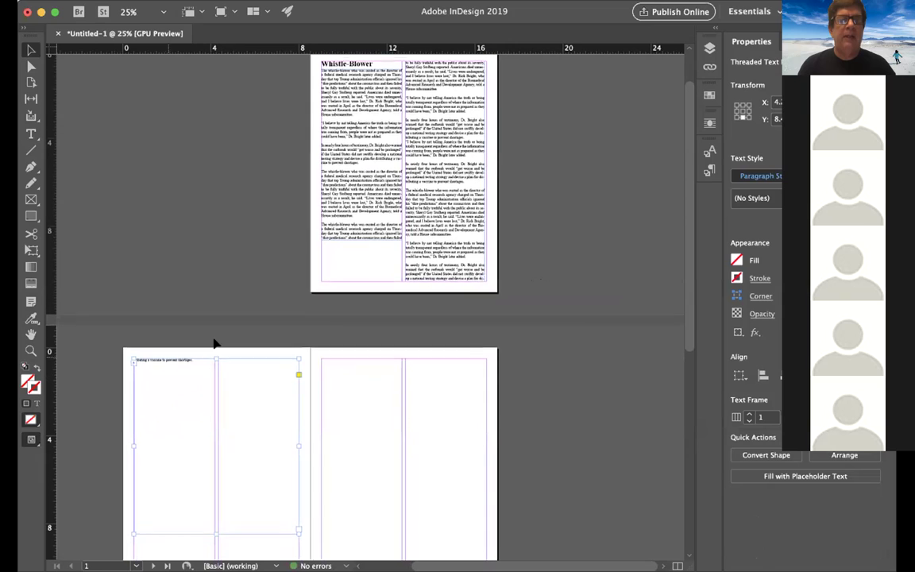
Shorten the right-column frame, then extend it back to the page's bottom margin.
left_click(418, 193)
double_click(415, 188)
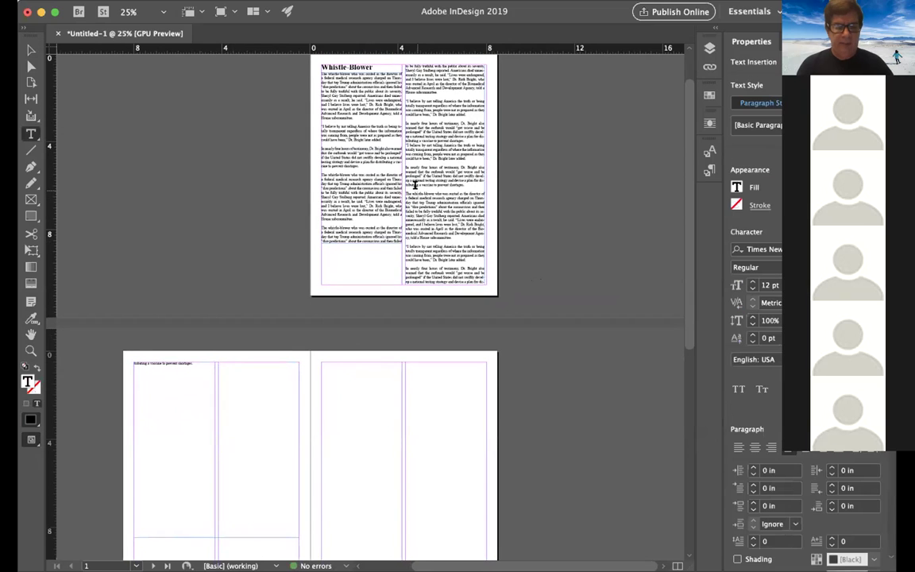
key("Escape")
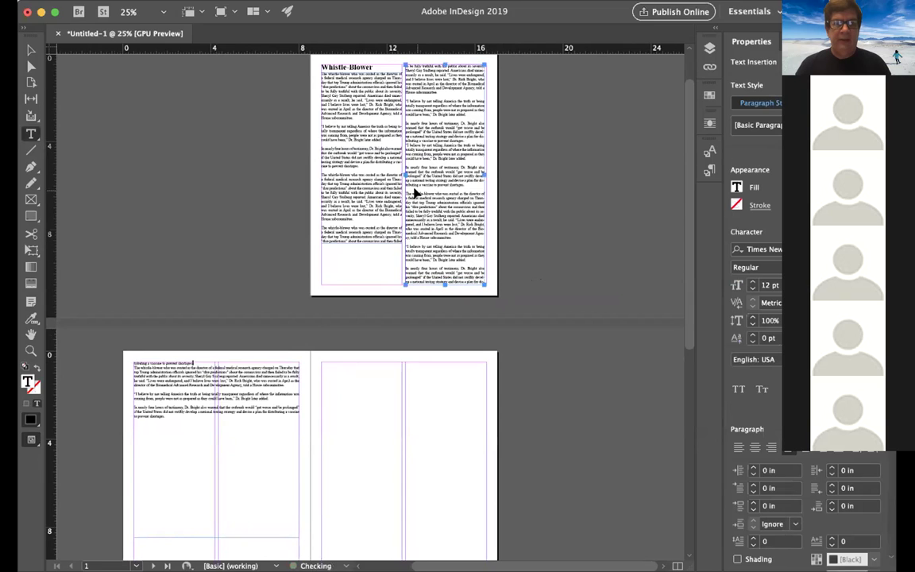
left_click(414, 185)
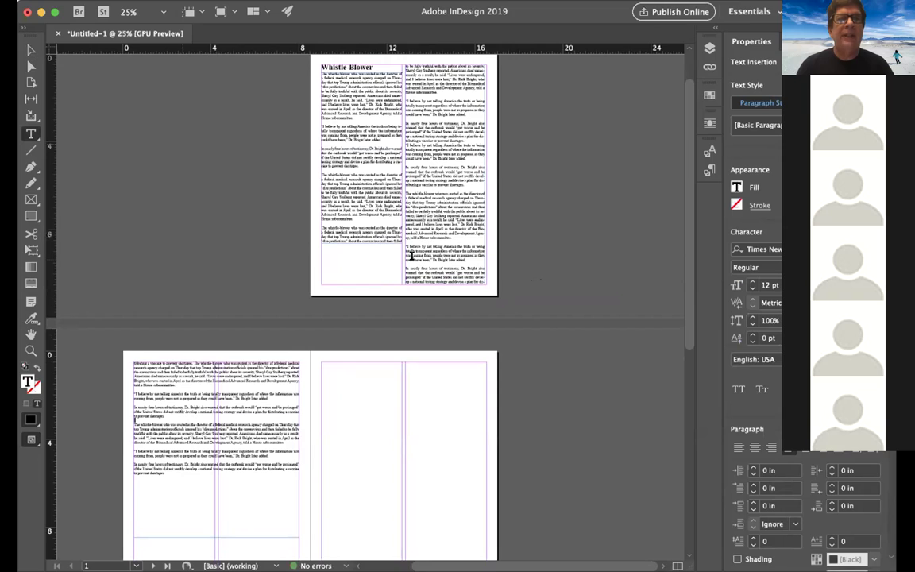
key("Escape")
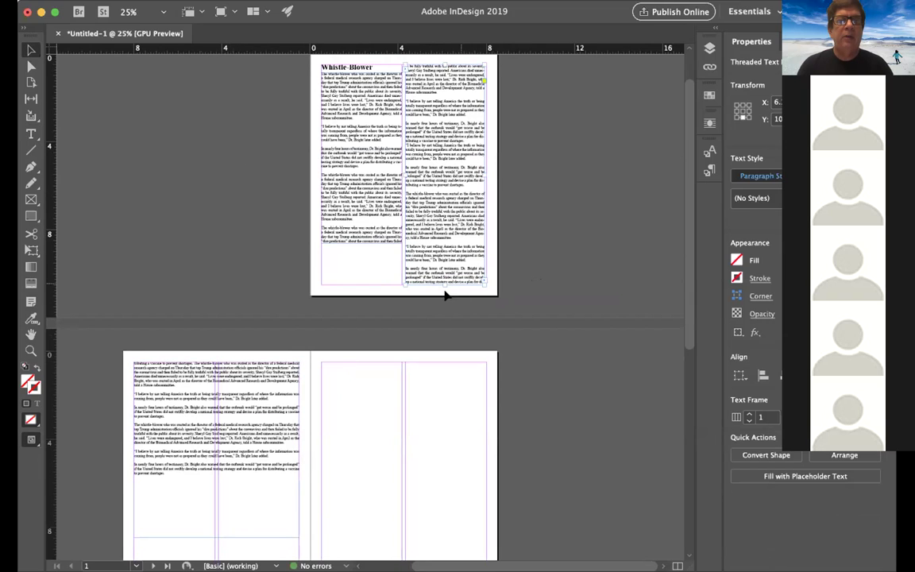
left_click_drag(440, 281, 439, 193)
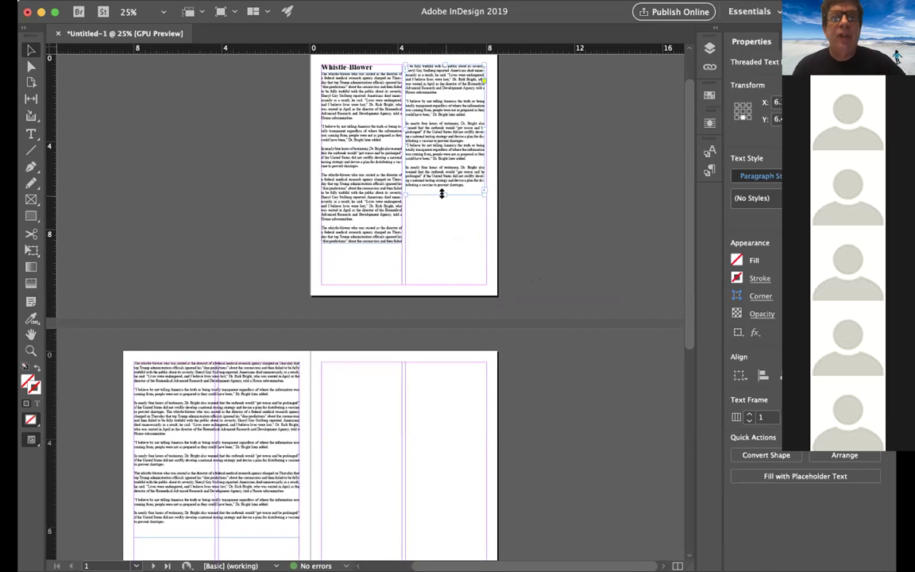
left_click_drag(442, 193, 439, 281)
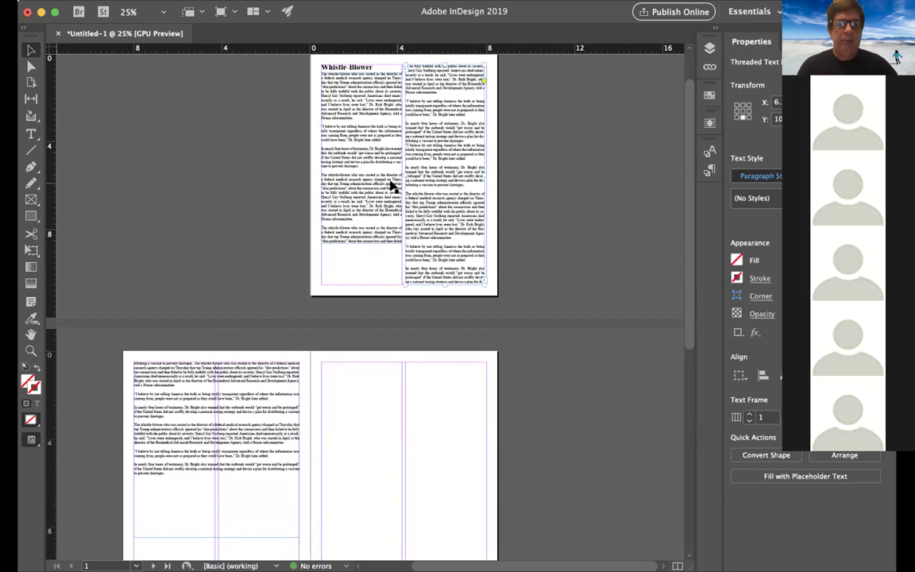
Zoom in to 75% and scroll to review both columns.
key("super+equal")
key("super+equal")
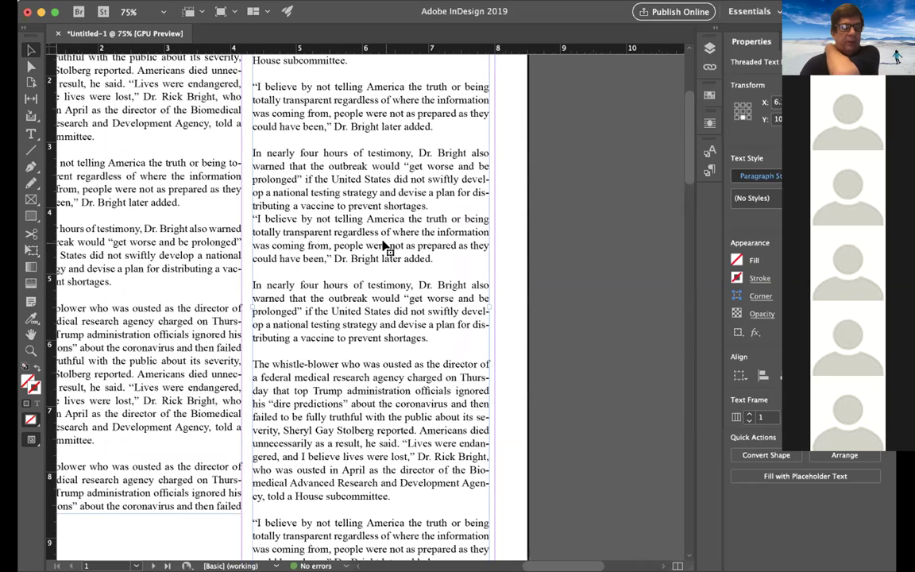
scroll(384, 246, "up", 5)
scroll(384, 246, "left", 2)
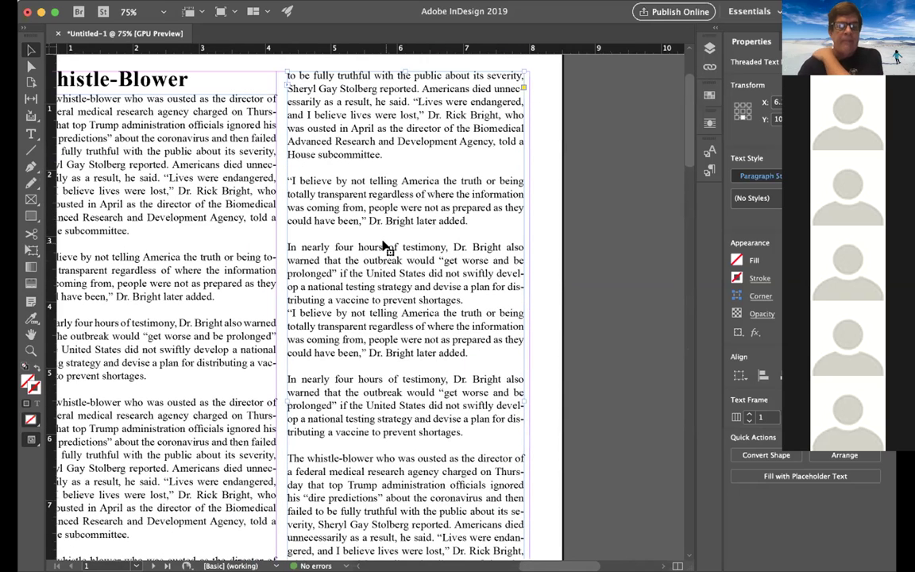
scroll(385, 246, "left", 3)
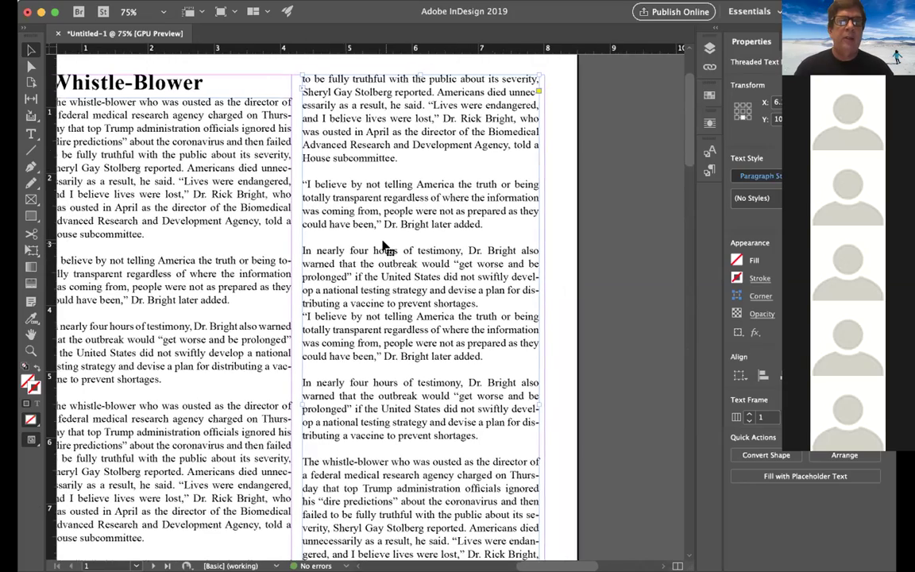
scroll(385, 246, "down", 1)
scroll(384, 246, "down", 10)
scroll(385, 246, "left", 3)
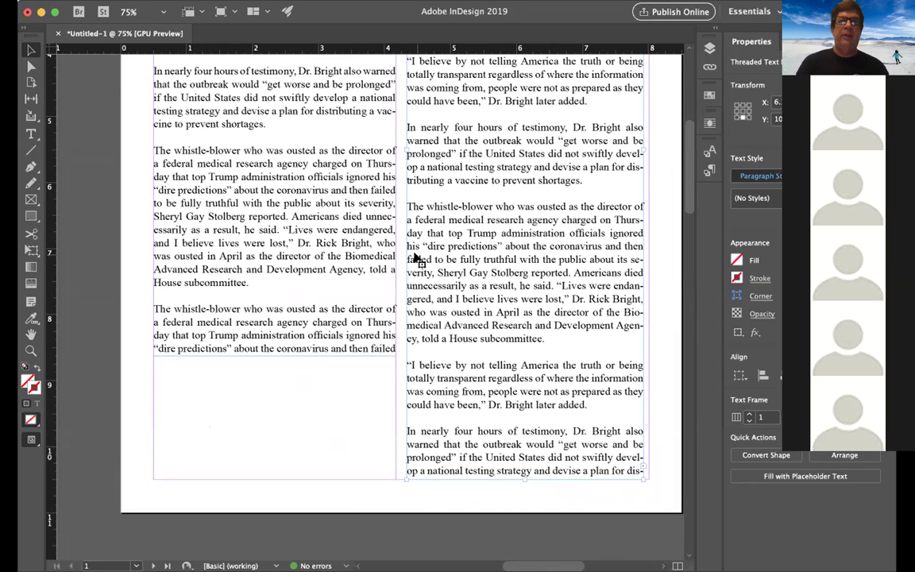
Draw a narrow frame below the left column, filled C=0 M=100 Y=0 K=0 magenta with no stroke.
left_click(31, 199)
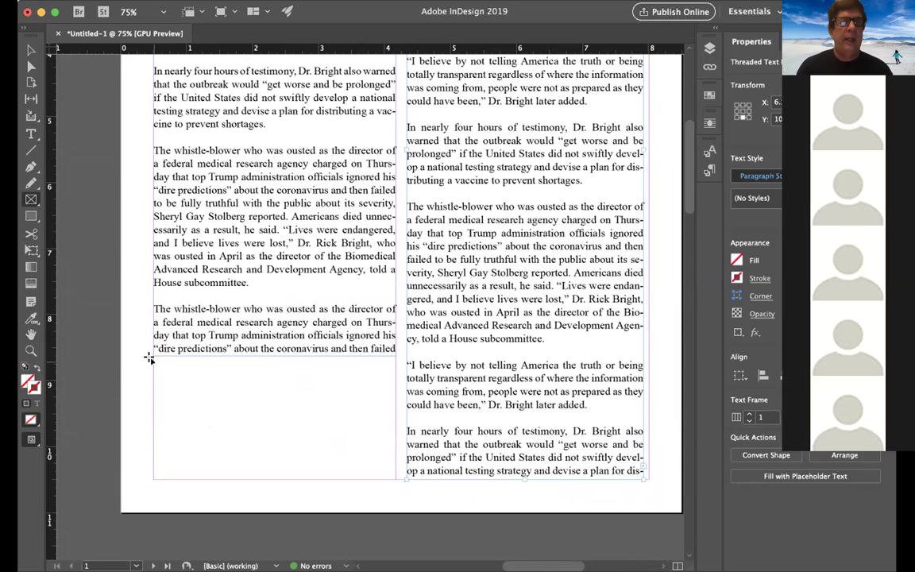
left_click_drag(151, 358, 174, 479)
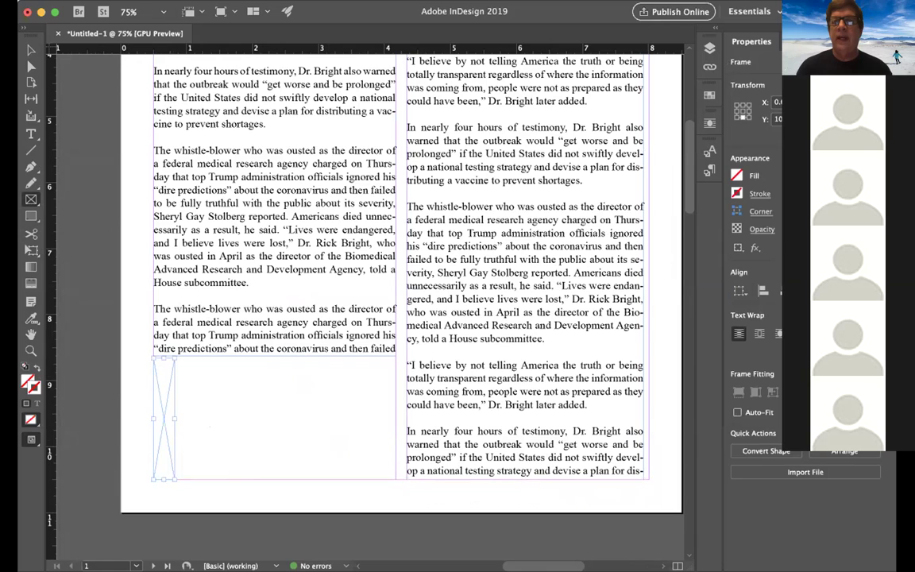
left_click(710, 96)
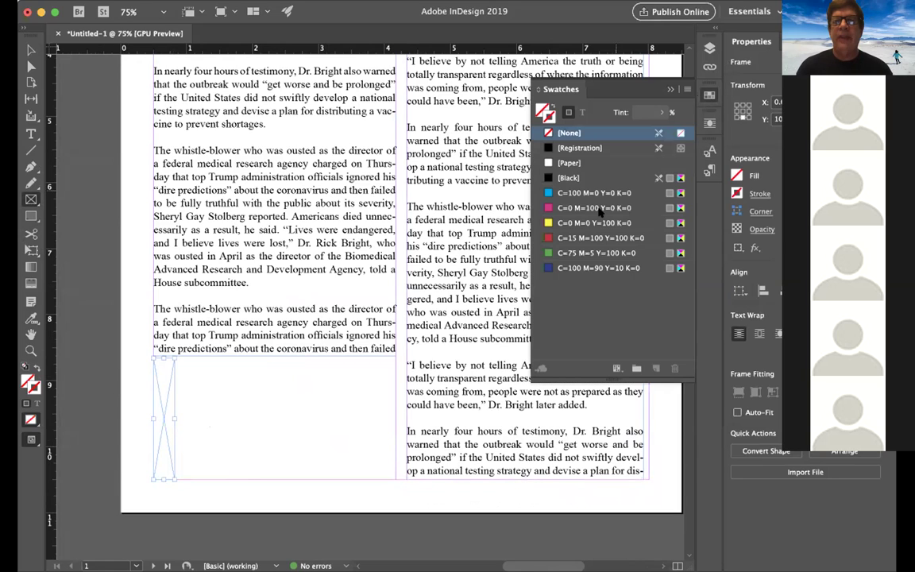
left_click(547, 208)
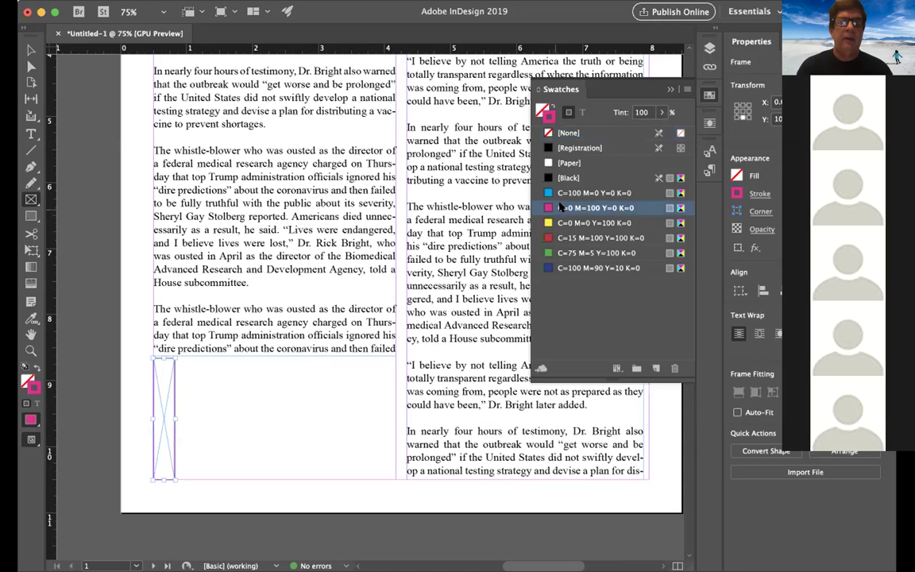
left_click(549, 105)
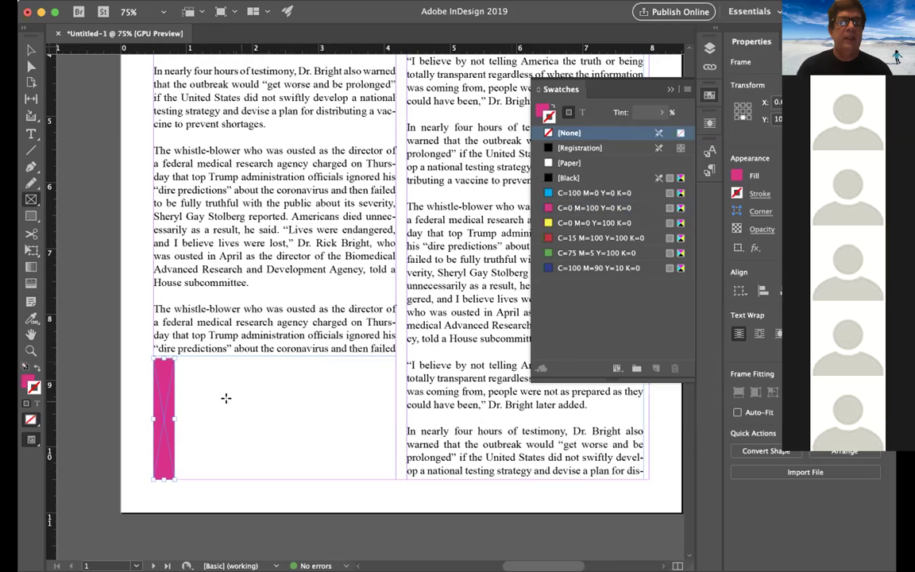
left_click(31, 50)
left_click(246, 361)
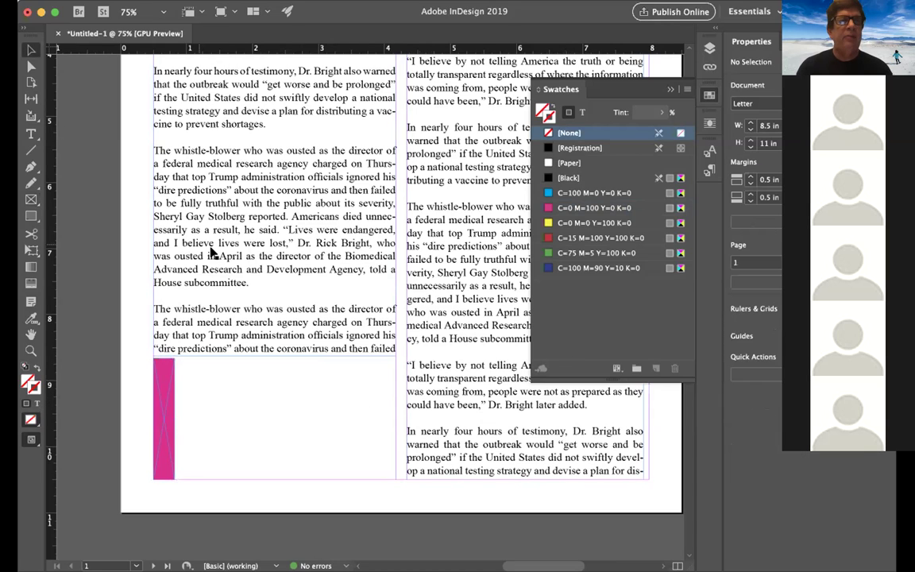
Stretch the magenta bar upward, raise the left text frame's bottom, and draw an image frame beside the bar.
scroll(337, 312, "up", 1)
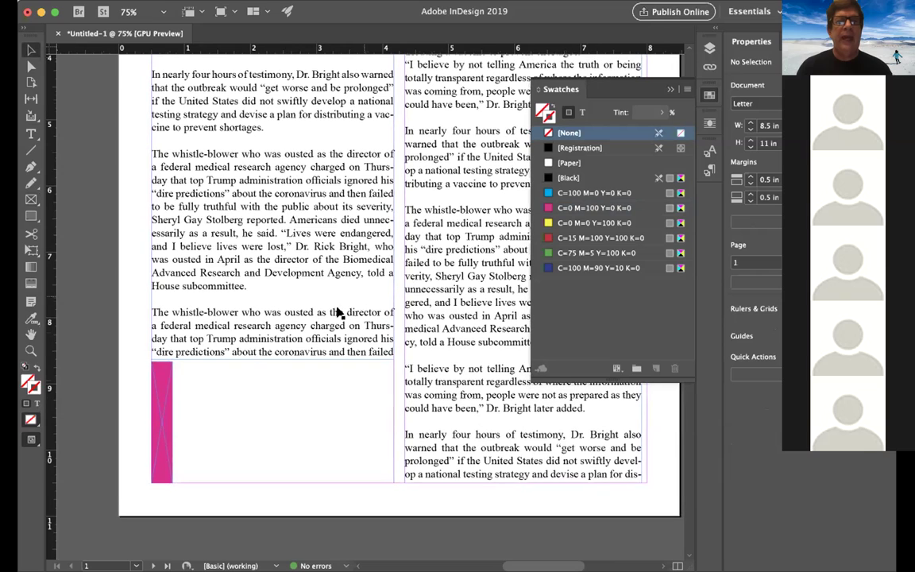
left_click(158, 378)
left_click_drag(159, 359, 157, 298)
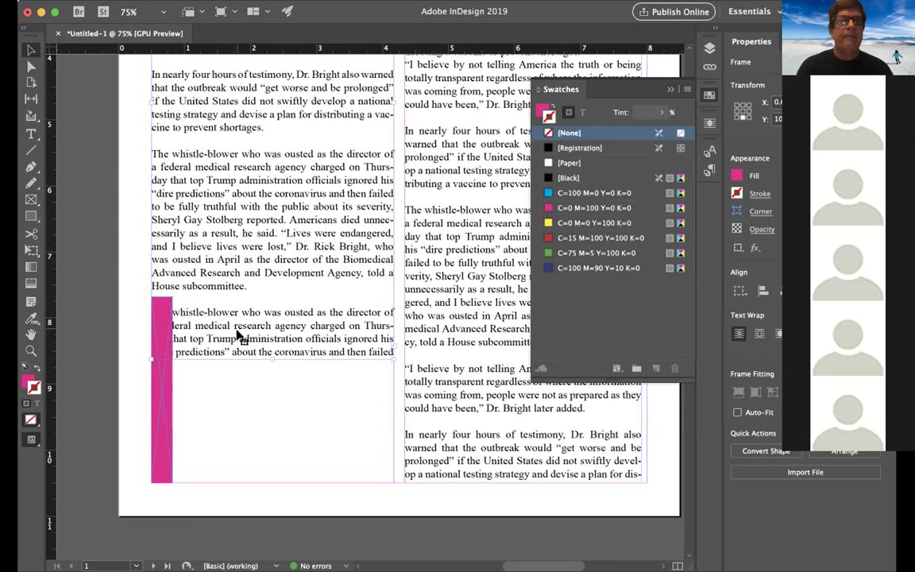
left_click(241, 346)
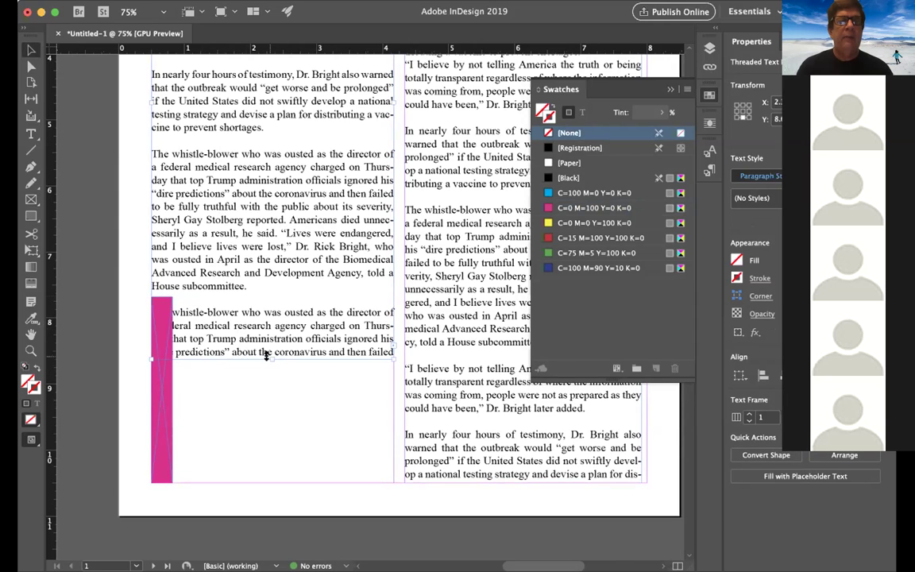
left_click_drag(268, 355, 268, 293)
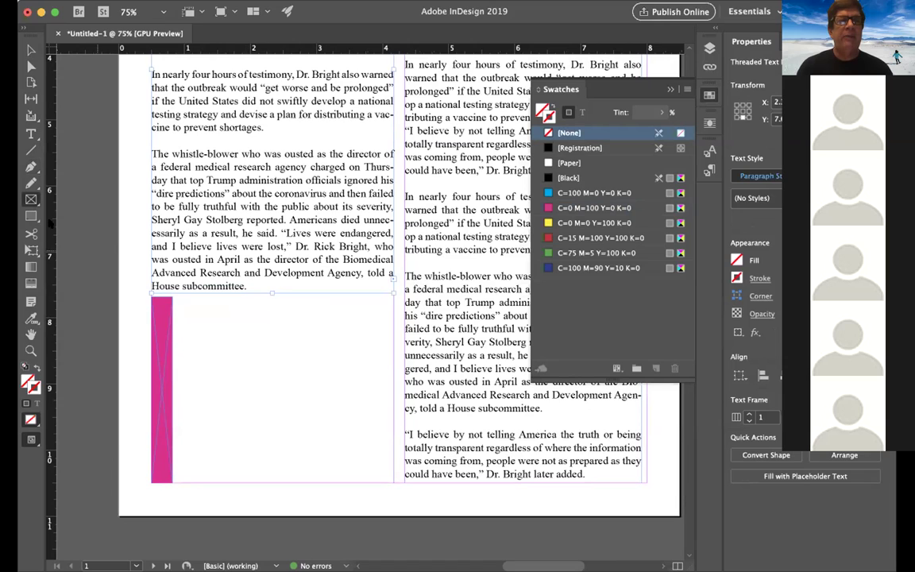
left_click(31, 199)
left_click_drag(178, 297, 393, 482)
Place CrocodileEverglades.JPG from Desktop > Desktop Photos into the frame beside the bar.
key("super+minus")
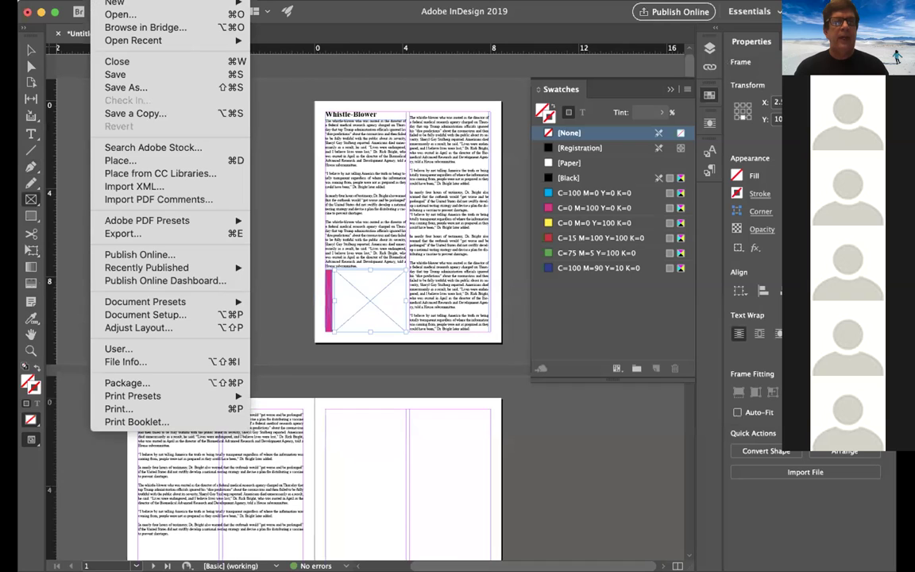
left_click(113, 161)
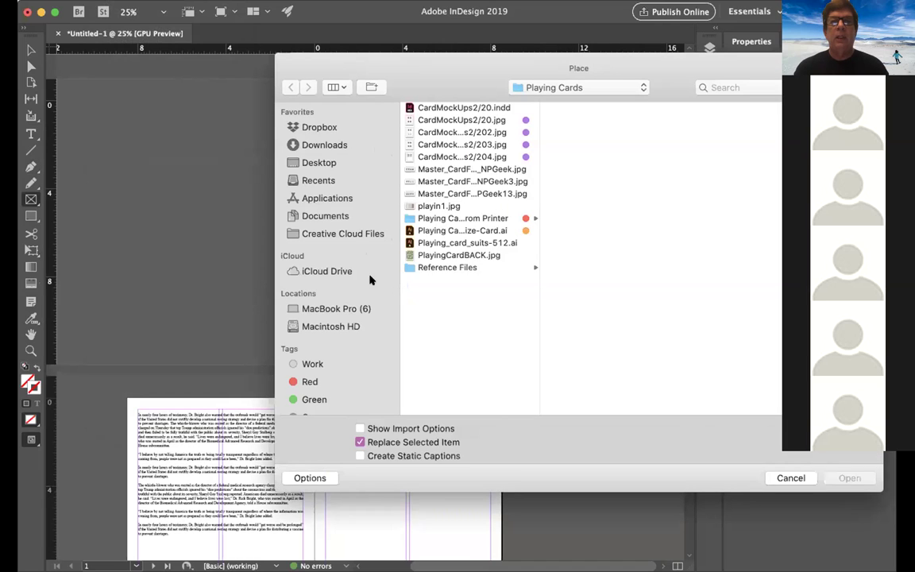
left_click(312, 162)
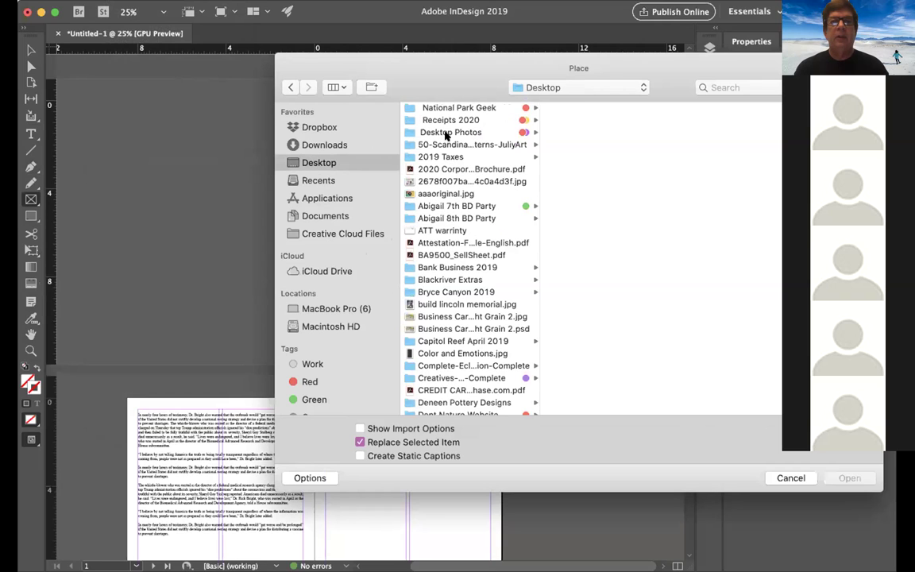
left_click(446, 133)
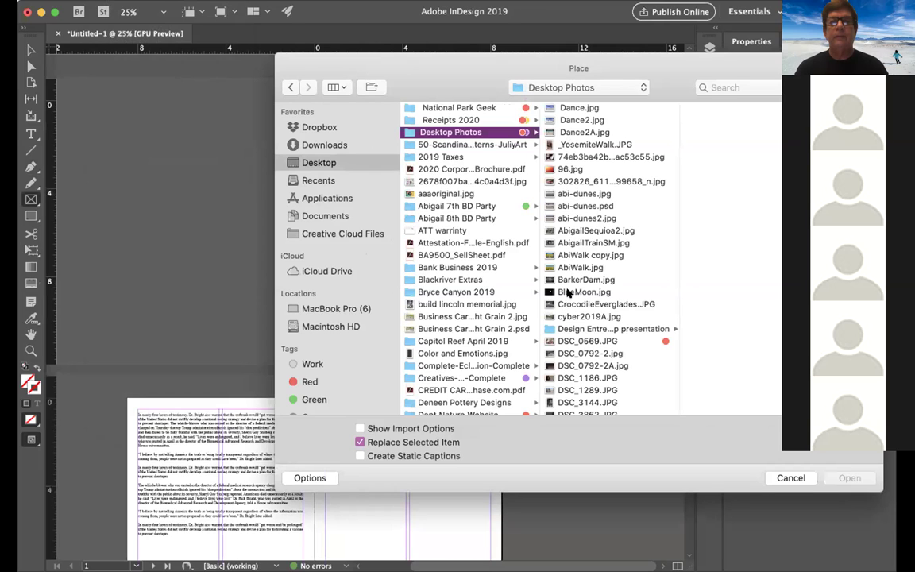
left_click(568, 292)
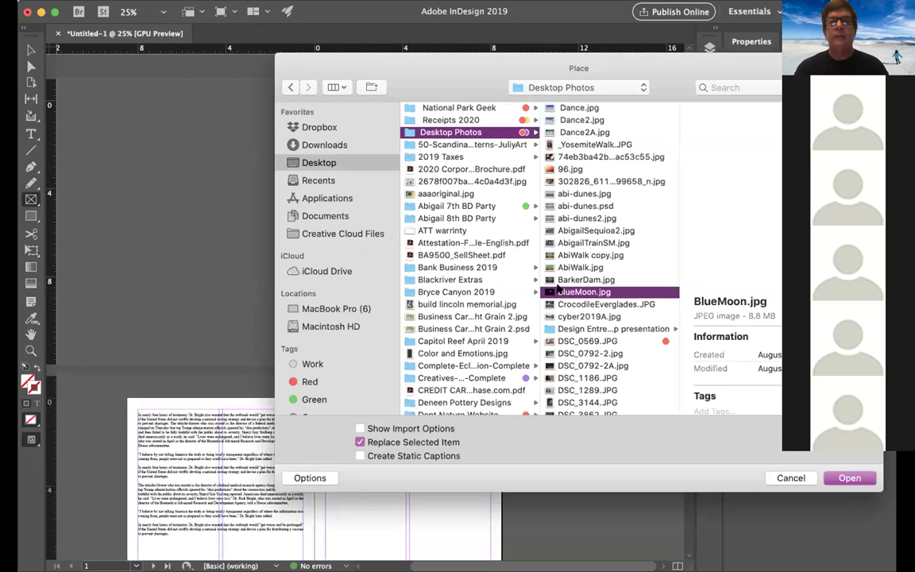
left_click(577, 304)
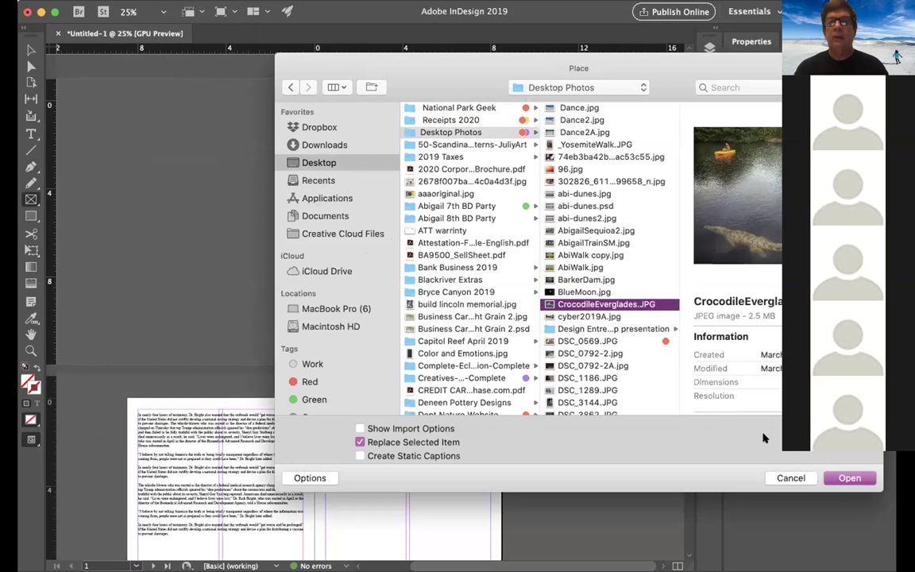
left_click(848, 477)
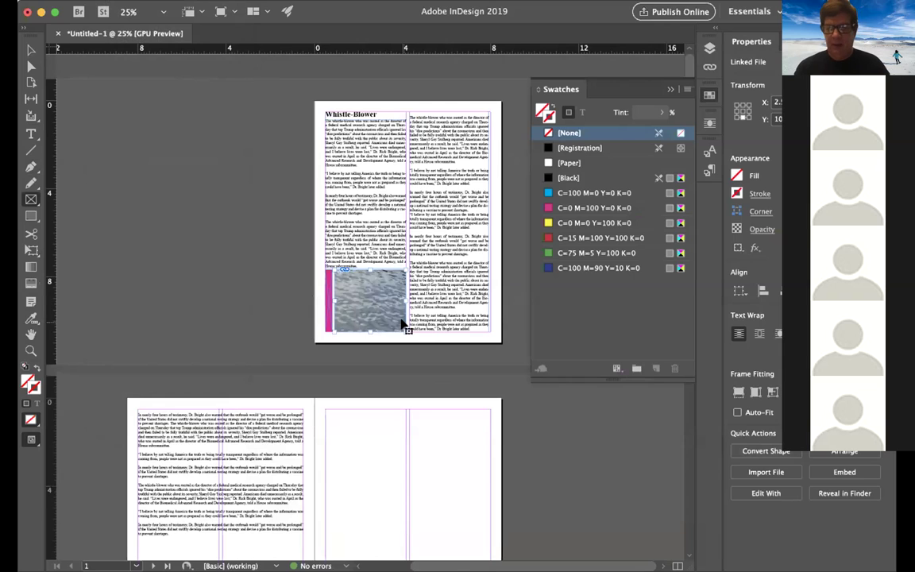
Fit the whole crocodile photo inside its frame and give the frame a 2 pt magenta stroke.
key("super+equal")
key("super+equal")
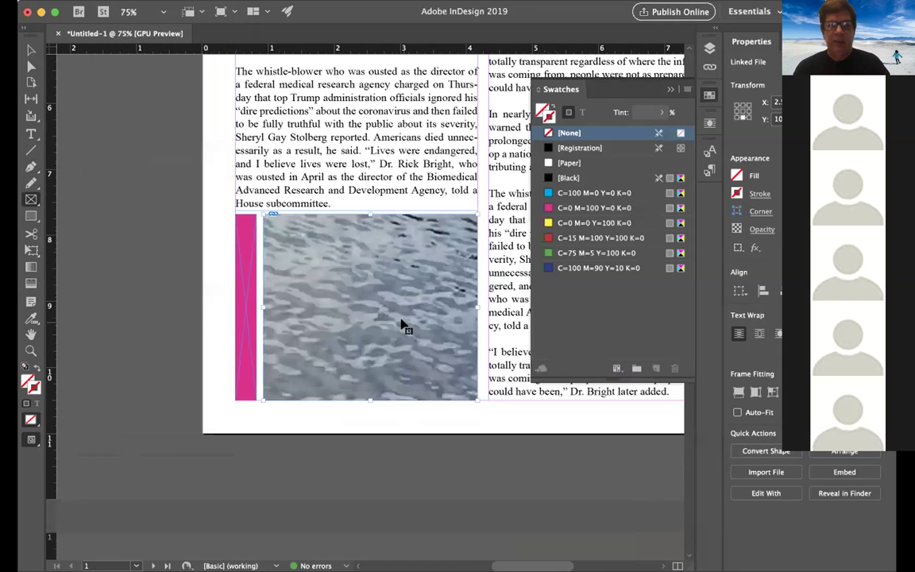
left_click(737, 392)
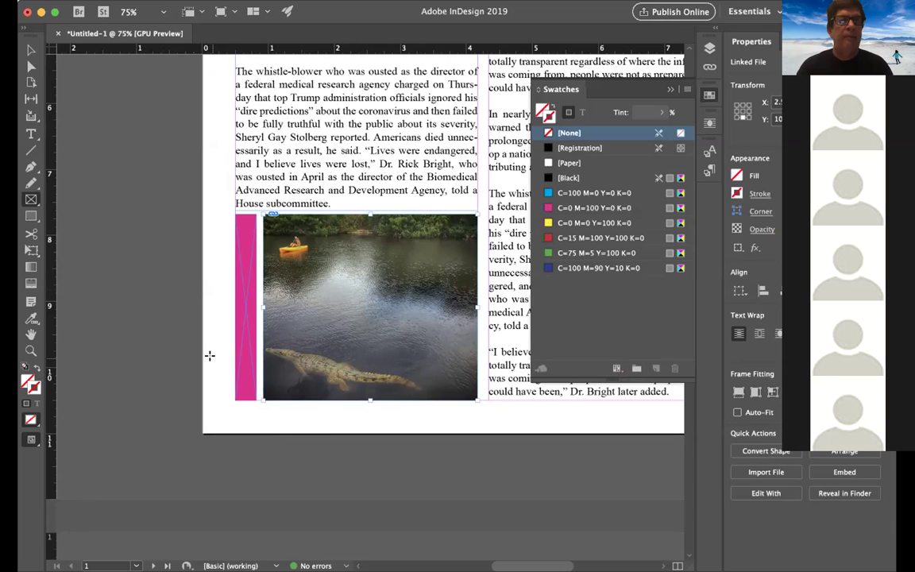
left_click(756, 194)
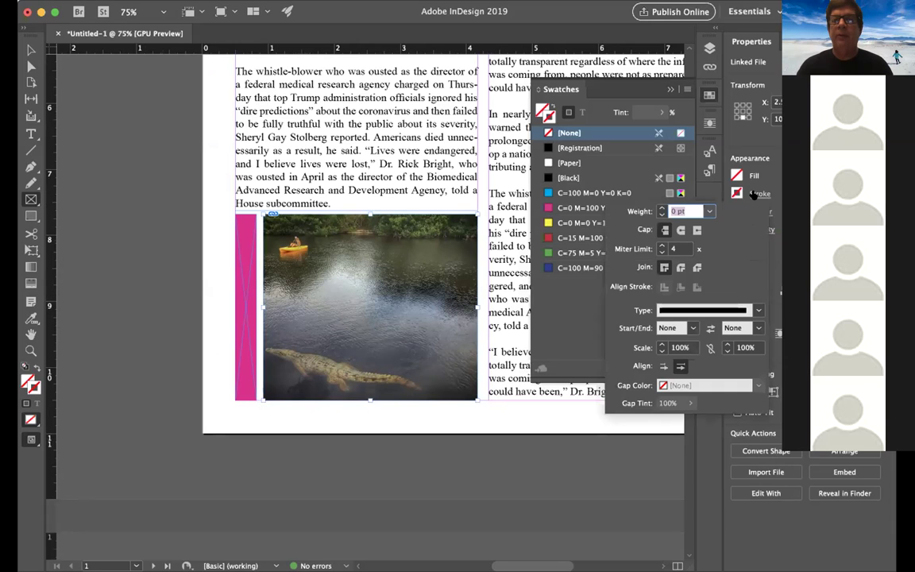
left_click(579, 208)
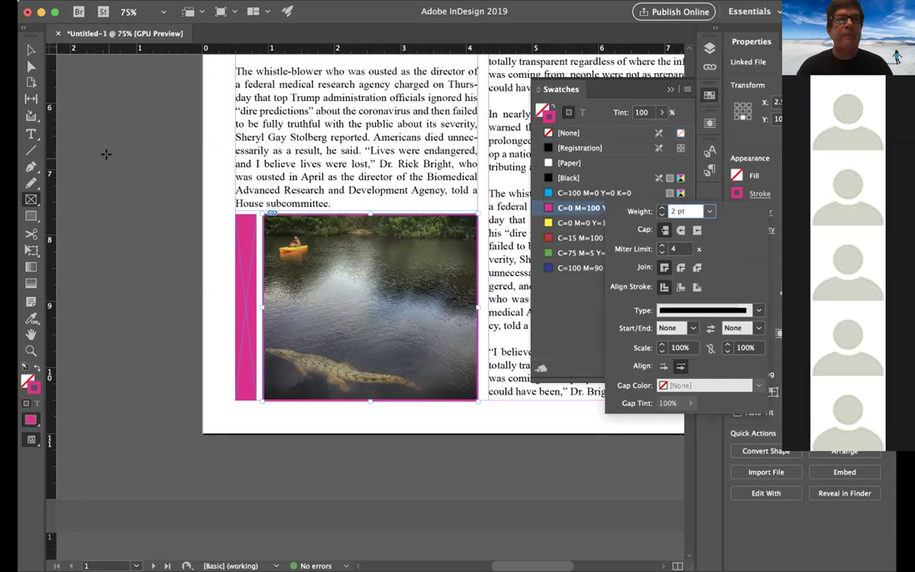
key("Escape")
key("v")
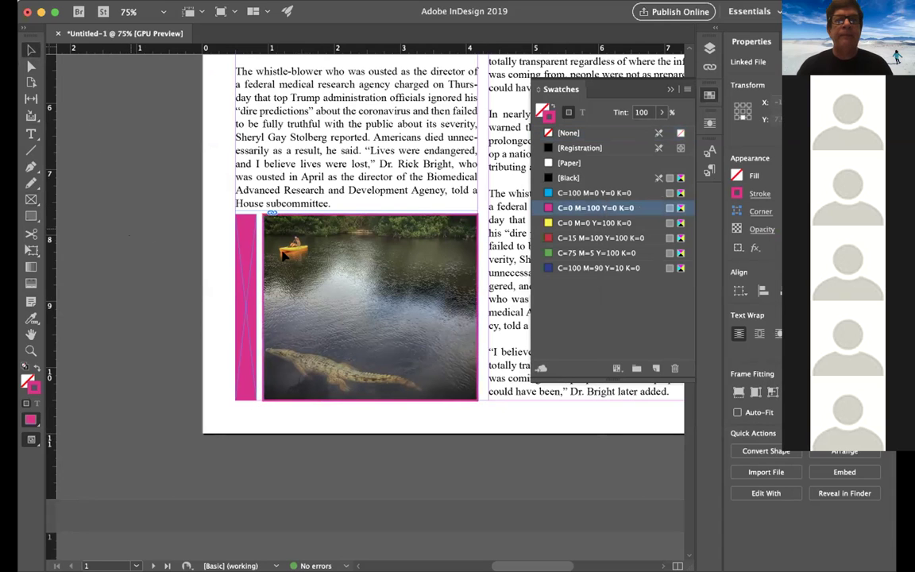
left_click(129, 231)
Enlarge the crocodile photo inside its frame and shift it right to recrop it.
scroll(502, 311, "right", 5)
scroll(502, 311, "down", 2)
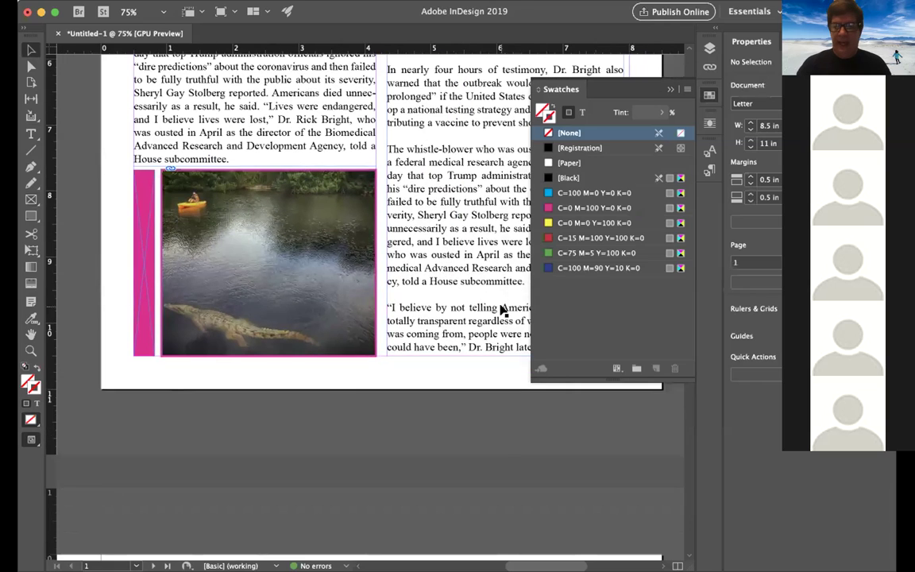
key("super+minus")
key("super+minus")
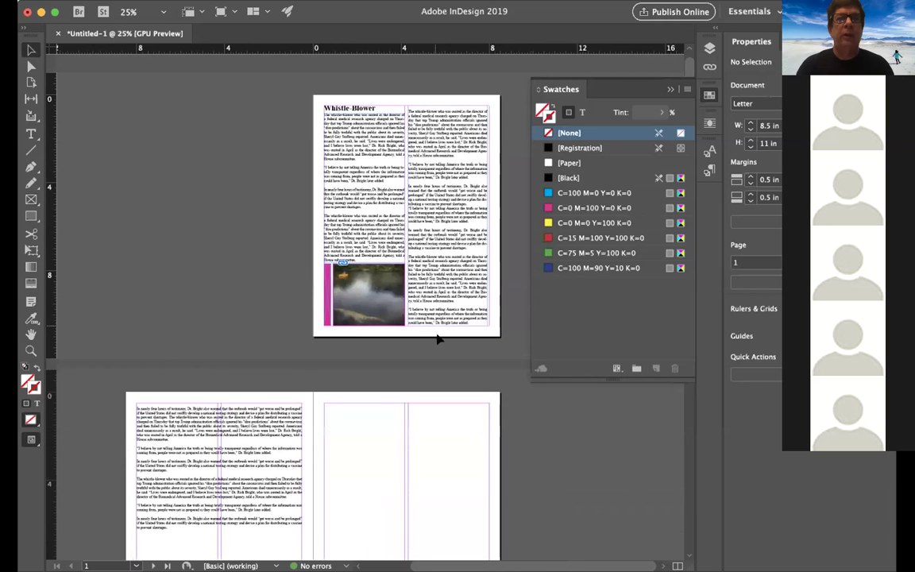
scroll(467, 333, "up", 1)
scroll(468, 336, "down", 1)
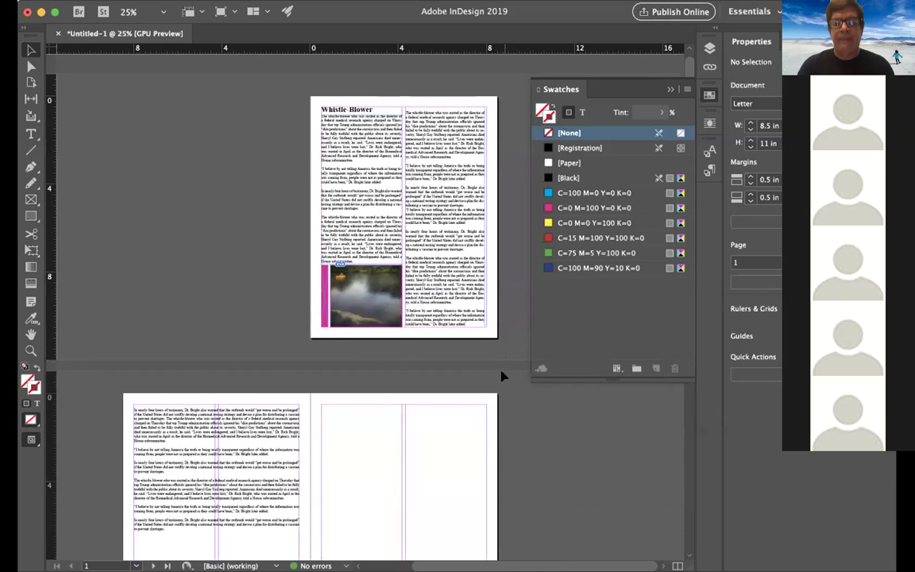
left_click(385, 306)
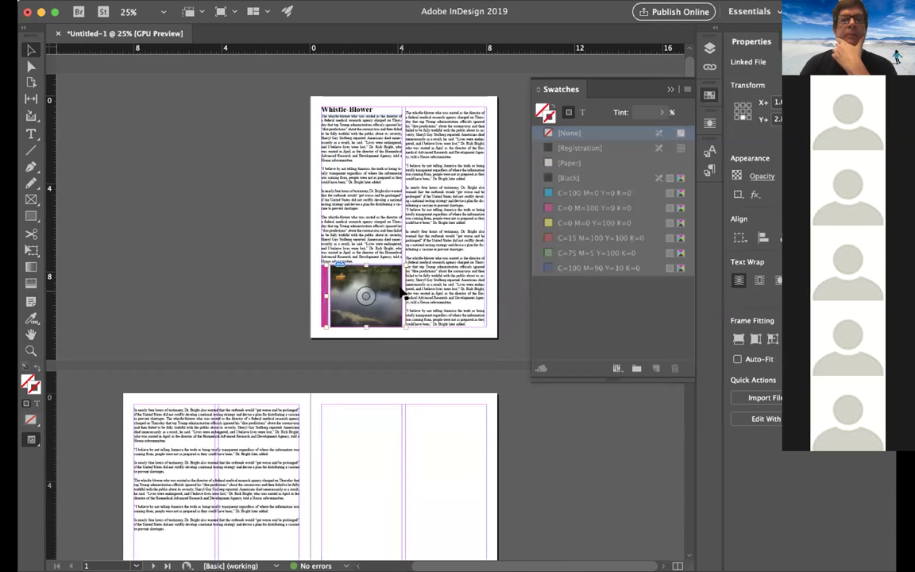
key("super+equal")
key("super+equal")
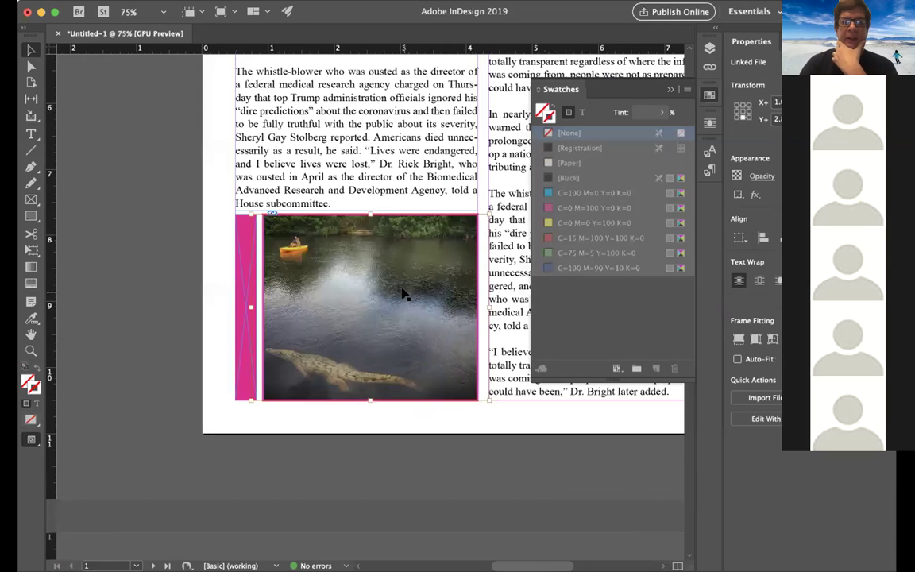
key("super+equal")
left_click_drag(308, 273, 298, 276)
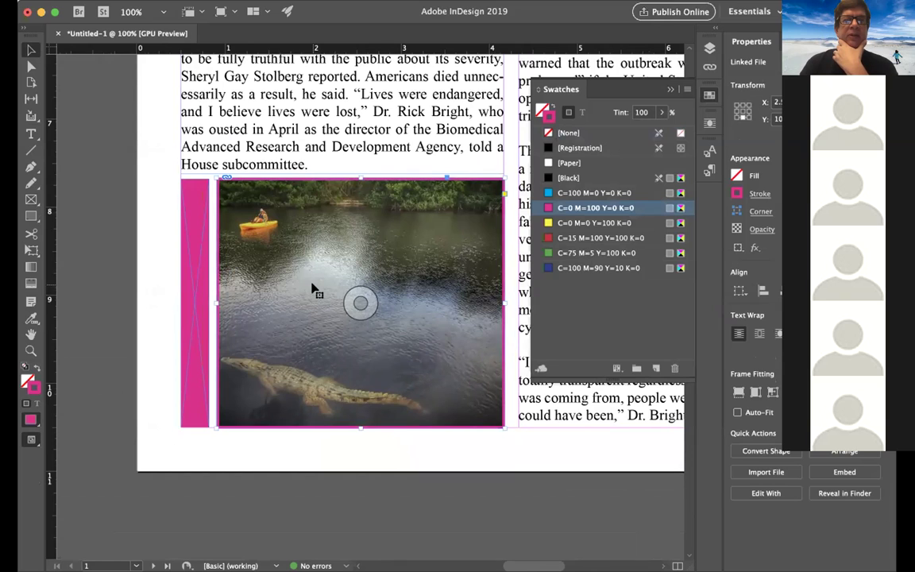
left_click(309, 280)
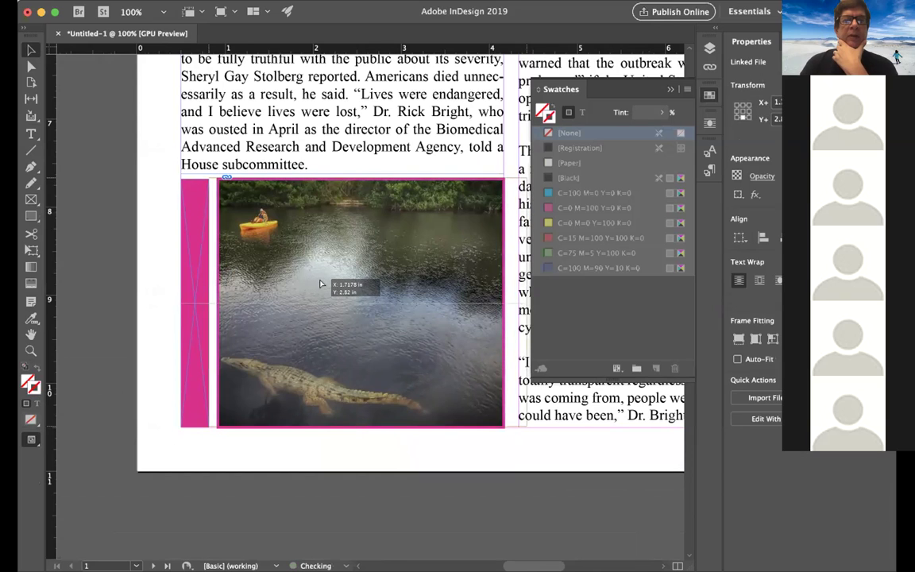
left_click_drag(322, 282, 320, 279)
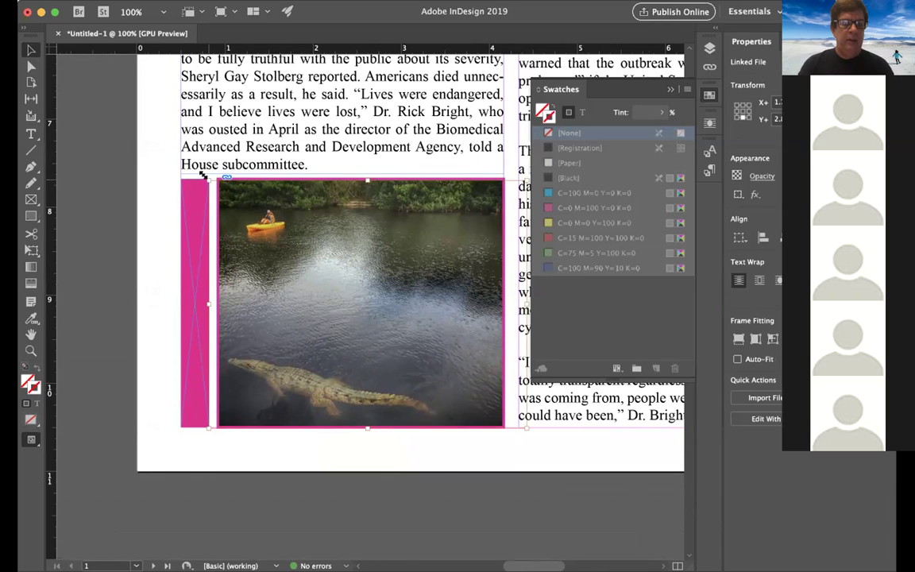
left_click_drag(202, 176, 176, 152)
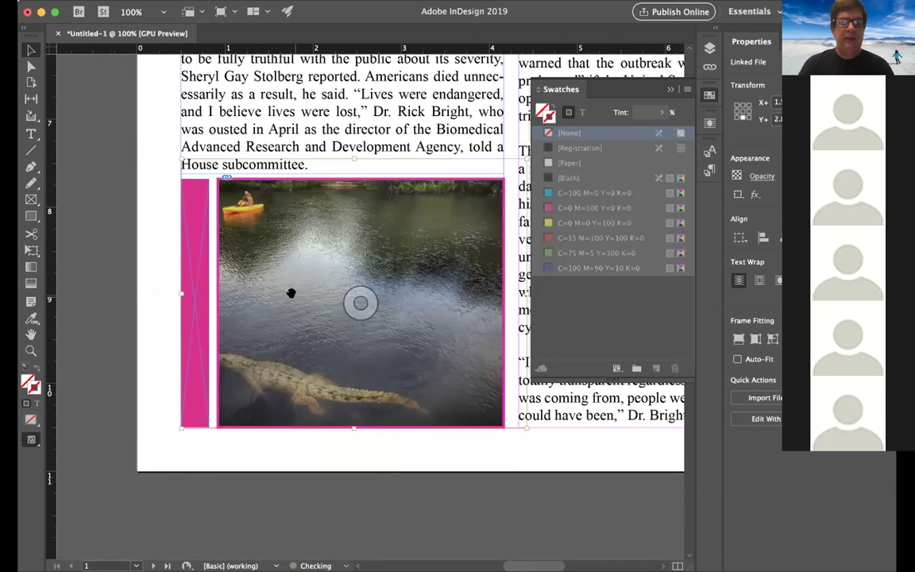
left_click_drag(292, 293, 323, 293)
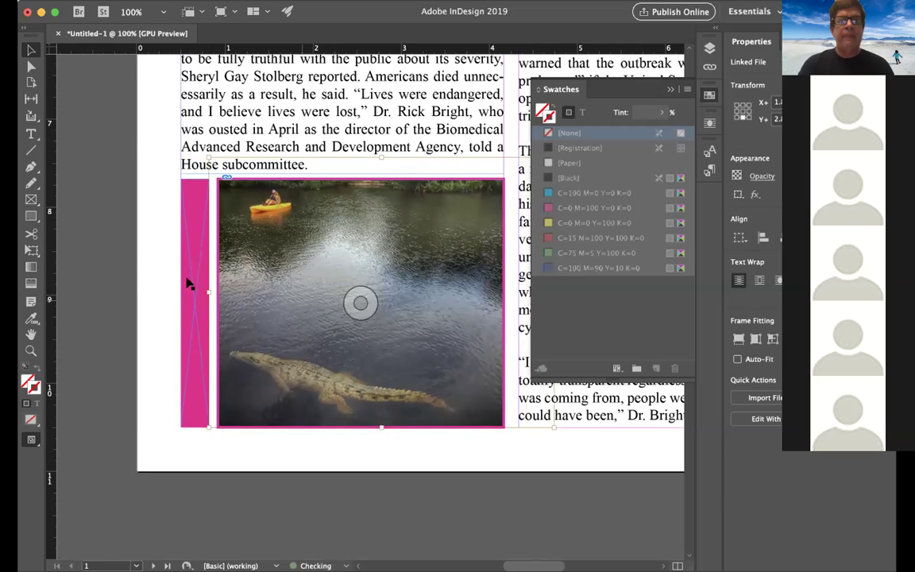
Move the photo frame up to sit directly under the left-column text.
left_click(307, 316)
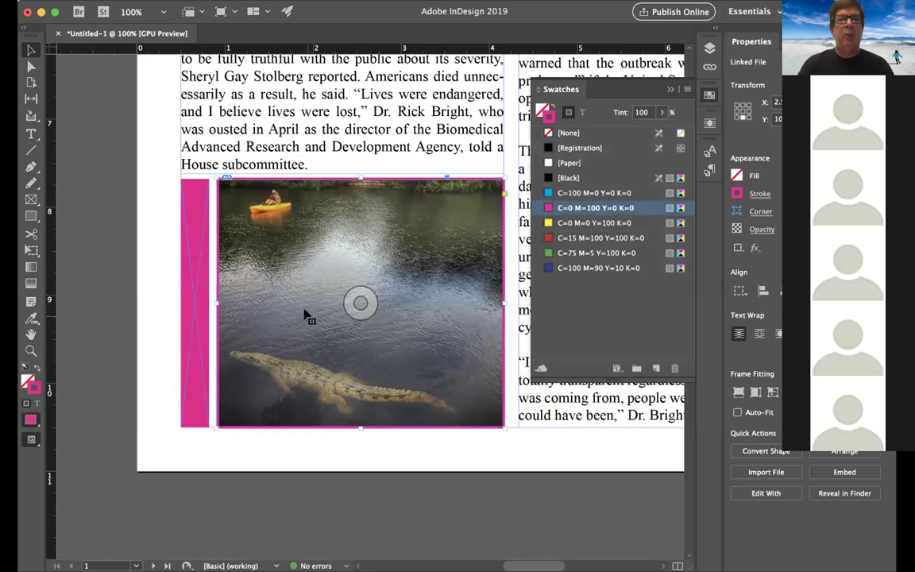
left_click_drag(316, 256, 306, 310)
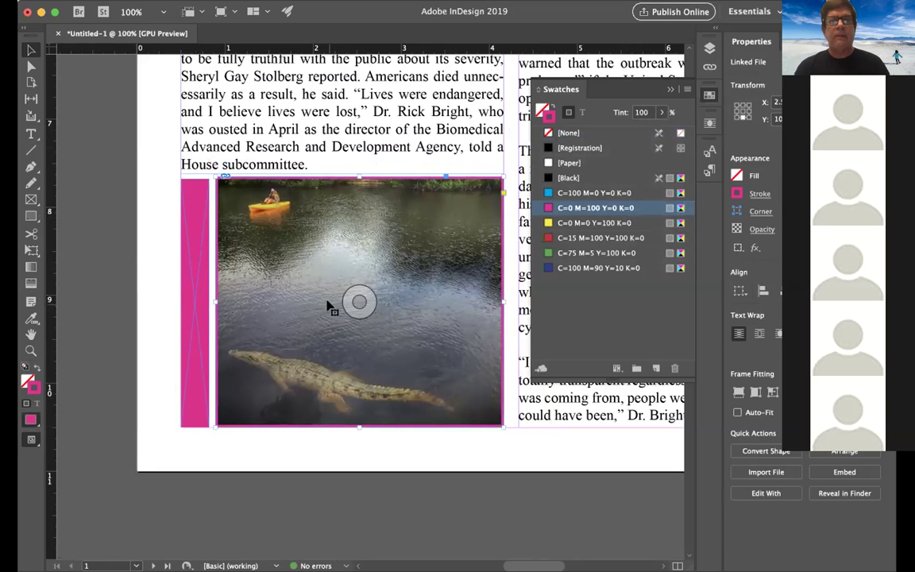
scroll(330, 304, "right", 3)
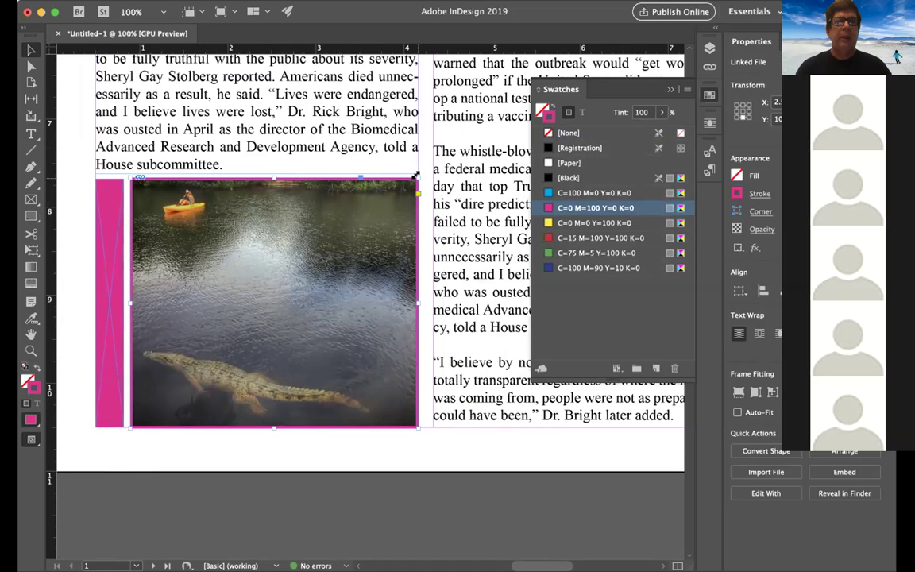
Extend the photo frame up and right into the right column, filling it proportionally with the photo.
left_click_drag(415, 175, 503, 124)
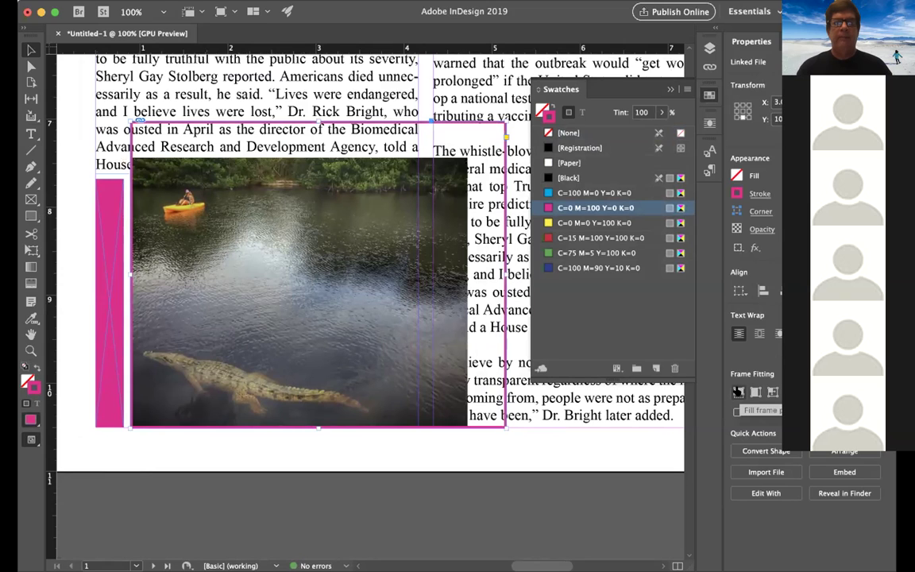
left_click(738, 391)
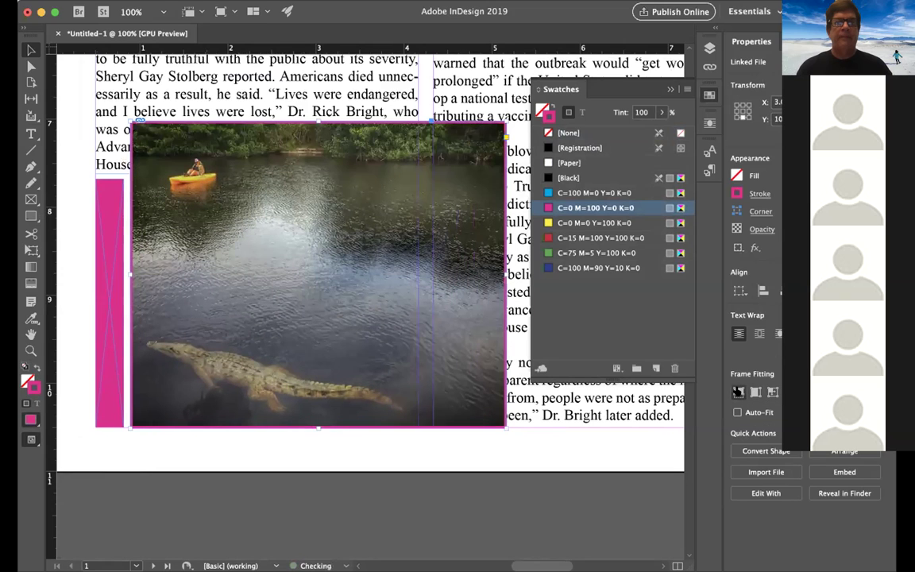
Apply Wrap Around Bounding Box to the crocodile photo so text flows around it.
left_click(759, 335)
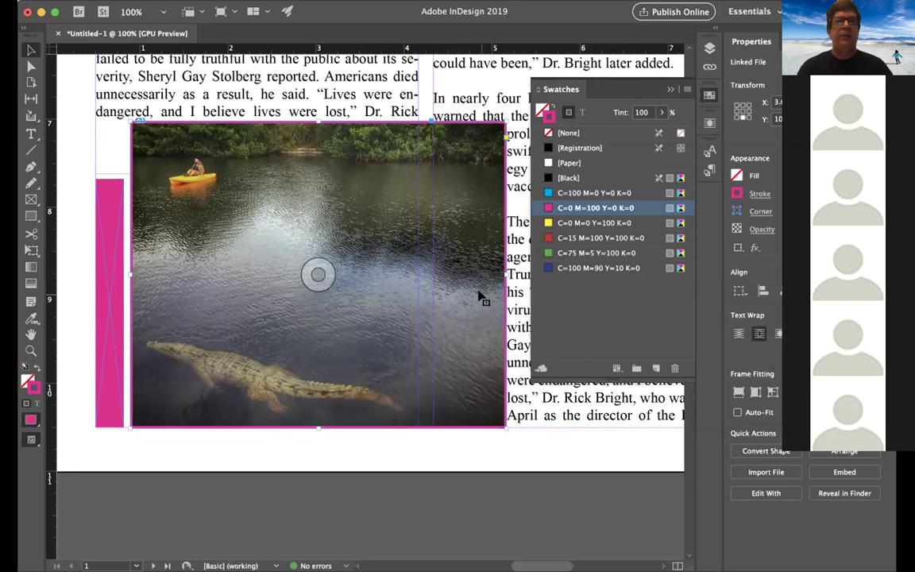
scroll(479, 295, "right", 5)
scroll(479, 296, "down", 1)
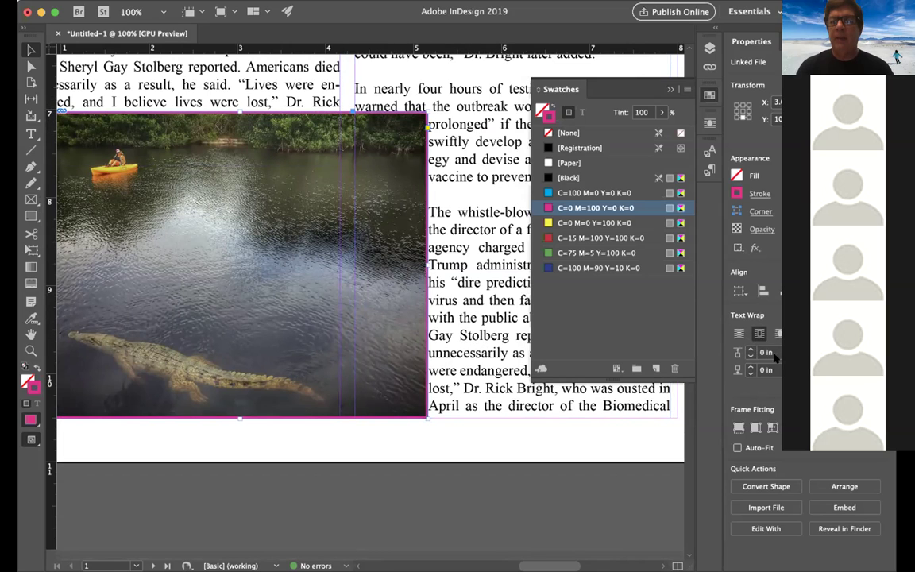
Raise the crocodile photo's text wrap offset to 0.125 in and zoom out to 75%.
left_click(749, 349)
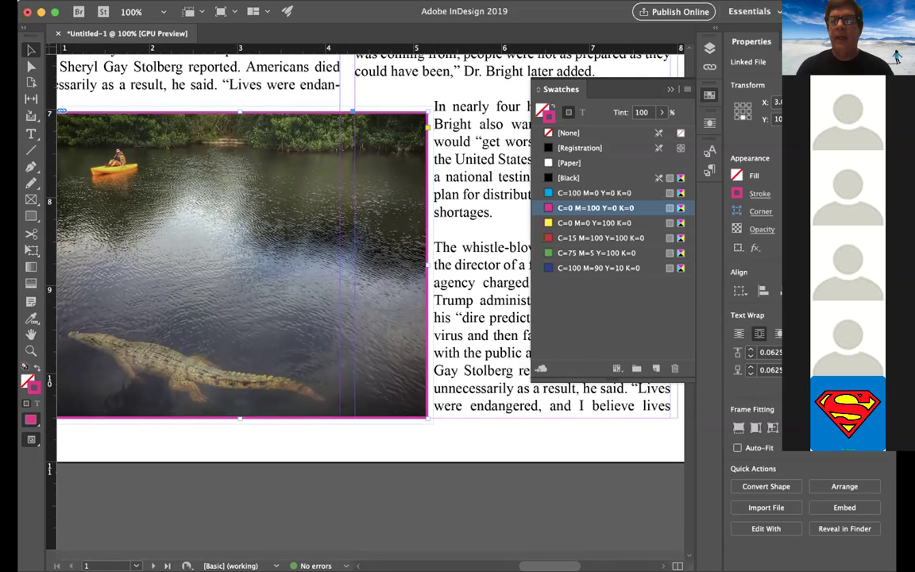
left_click(749, 348)
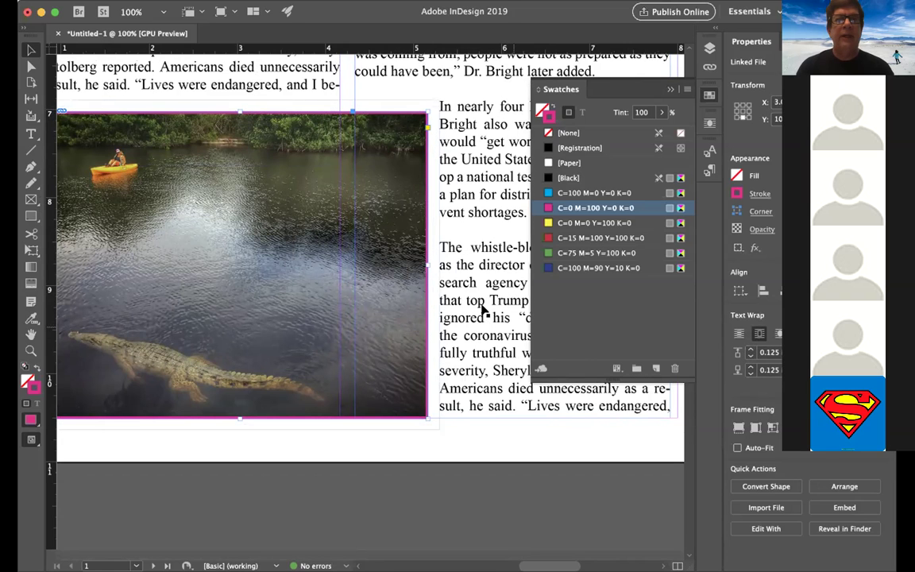
key("super+minus")
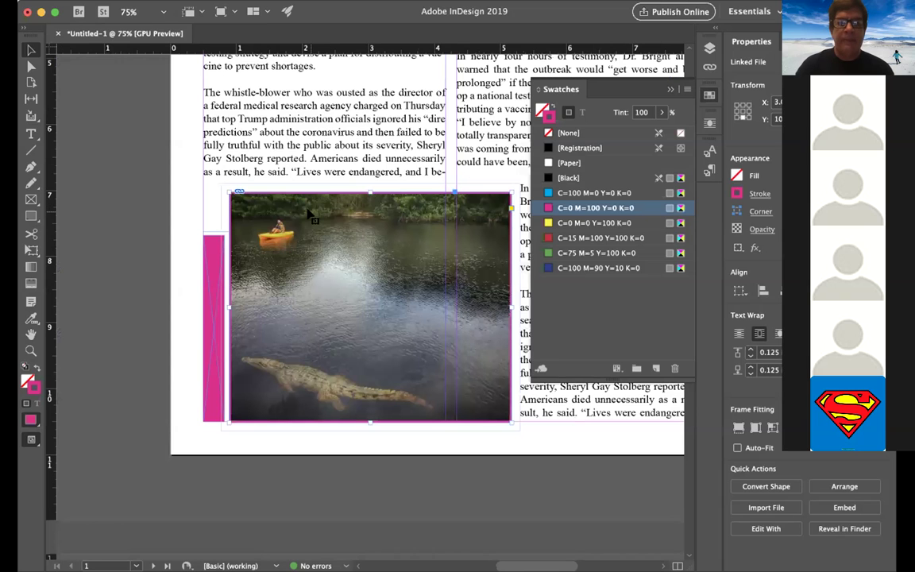
scroll(314, 214, "right", 2)
scroll(317, 213, "right", 2)
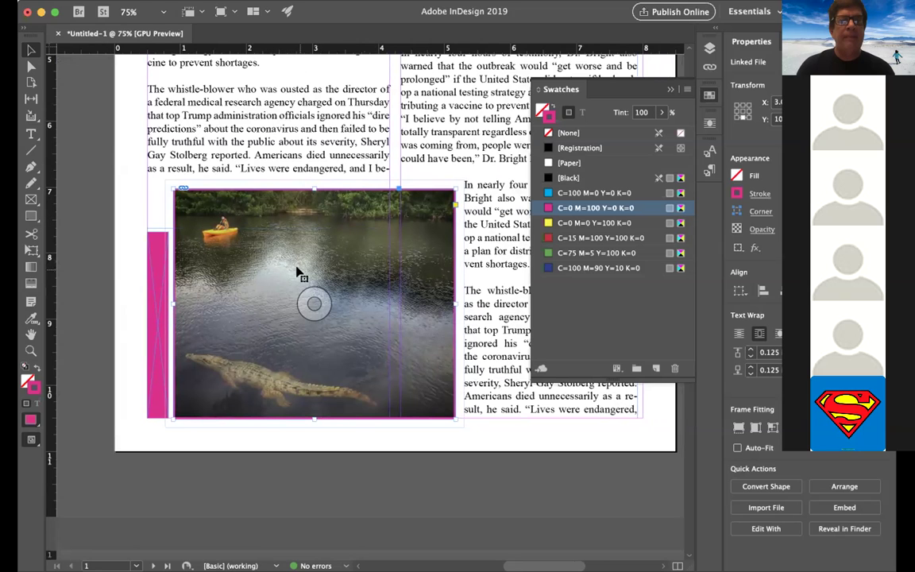
scroll(302, 270, "right", 2)
Move the photo frame left and down beside the second column, undoing an accidental content shift.
left_click_drag(253, 252, 300, 164)
scroll(306, 179, "right", 6)
left_click_drag(262, 210, 321, 225)
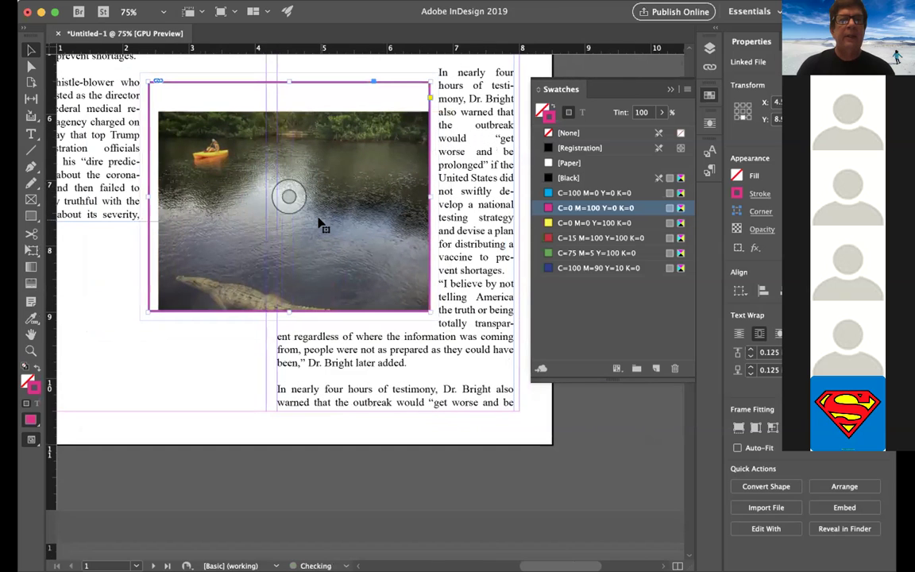
key("super+z")
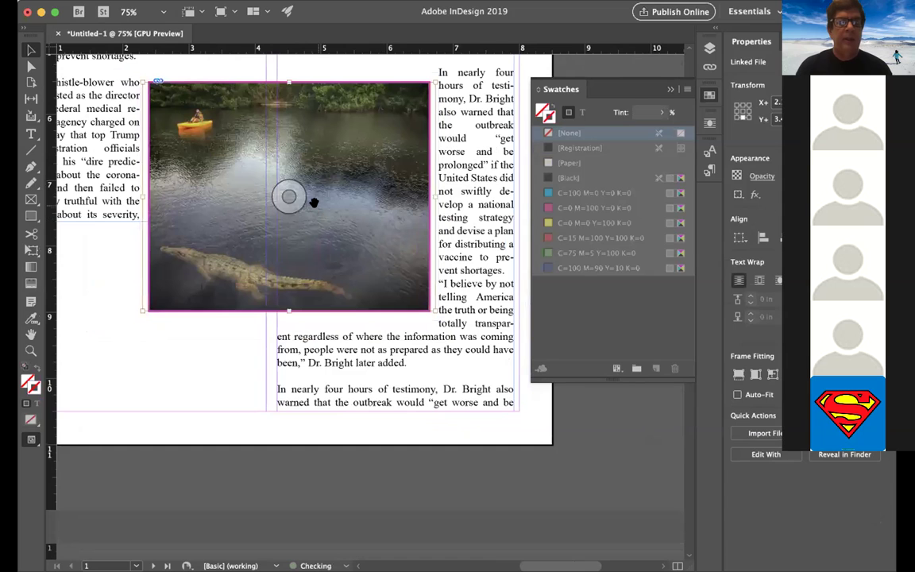
left_click(177, 367)
left_click(259, 241)
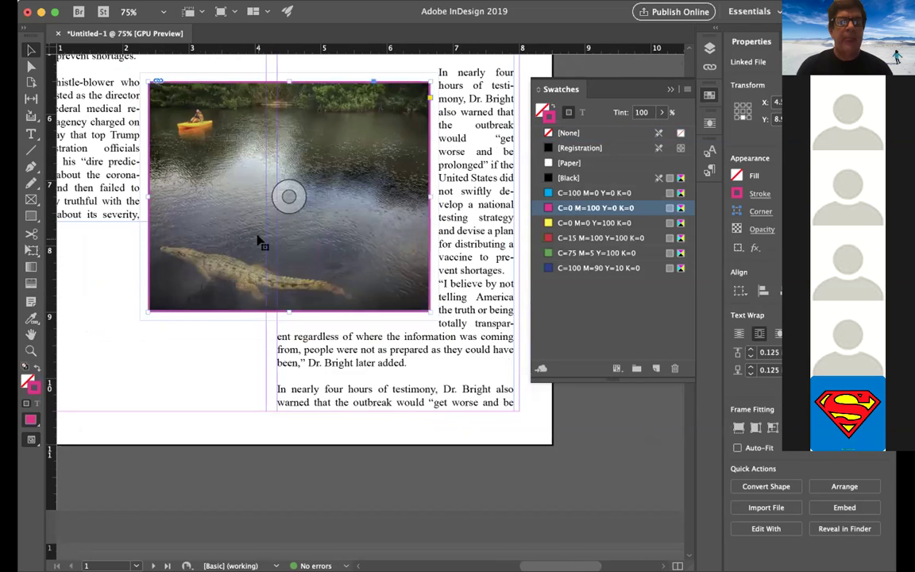
left_click_drag(259, 240, 253, 273)
scroll(264, 312, "left", 3)
scroll(270, 283, "right", 1)
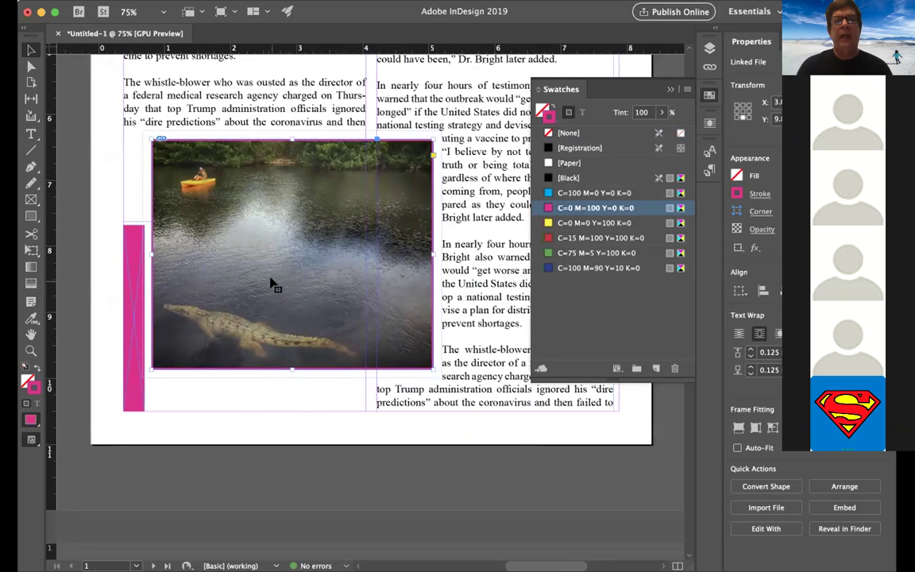
scroll(278, 282, "right", 3)
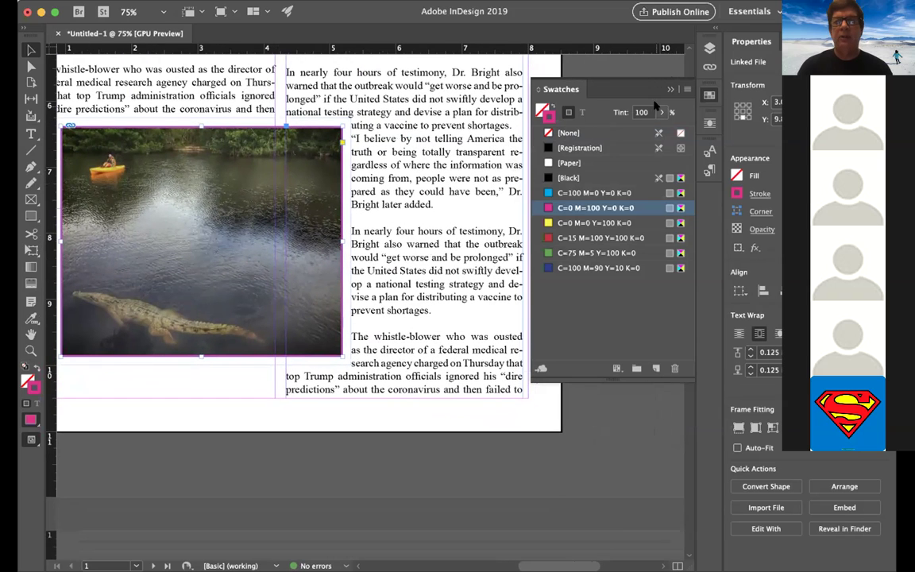
left_click(710, 95)
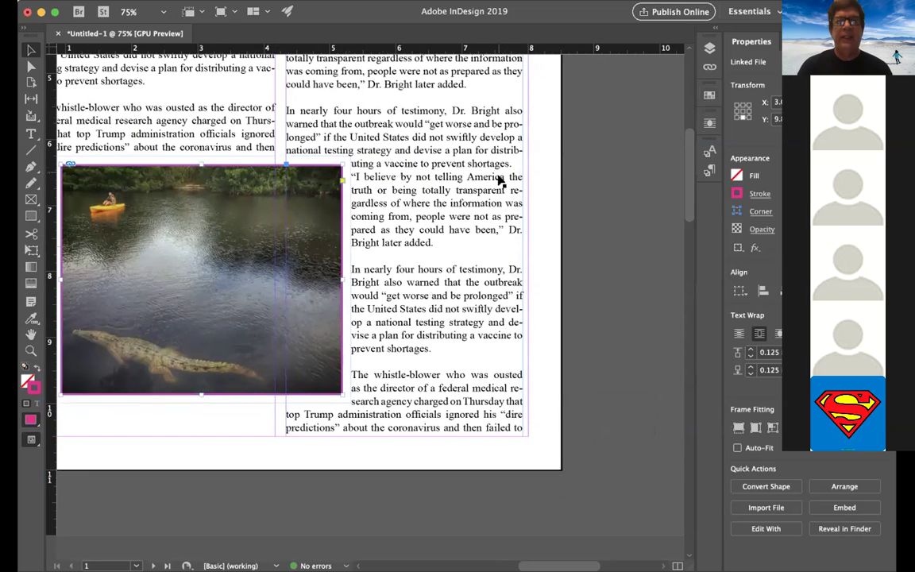
scroll(498, 179, "up", 1)
scroll(498, 194, "up", 2)
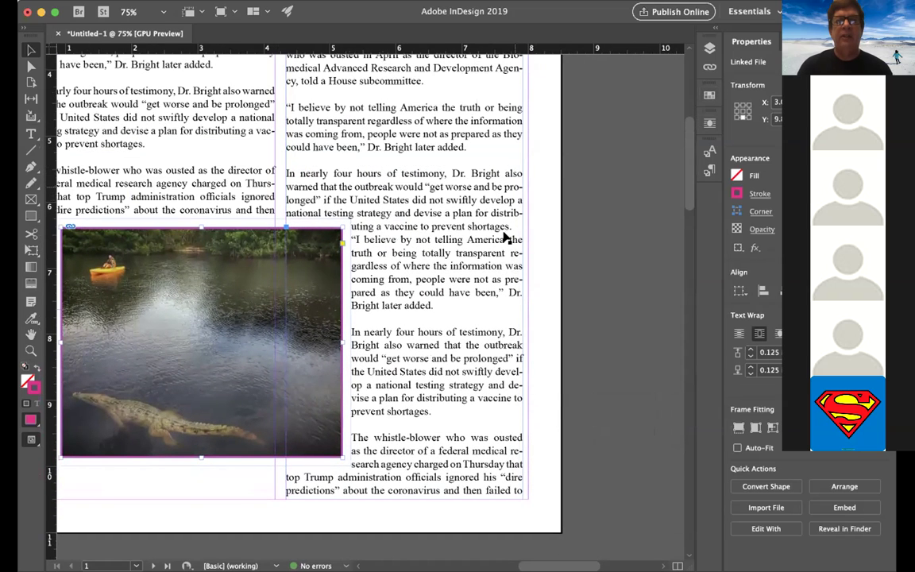
double_click(513, 230)
scroll(512, 230, "left", 15)
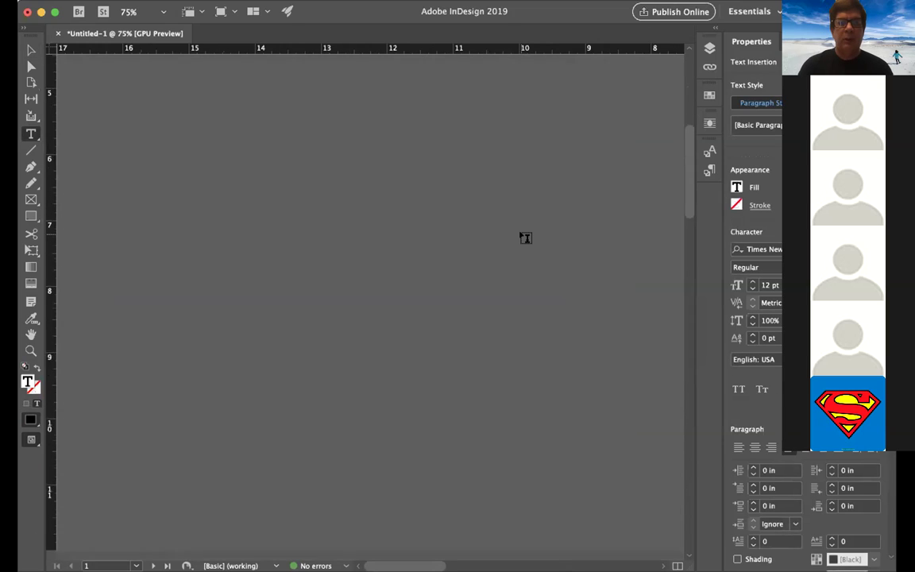
scroll(525, 238, "down", 10)
scroll(525, 237, "right", 10)
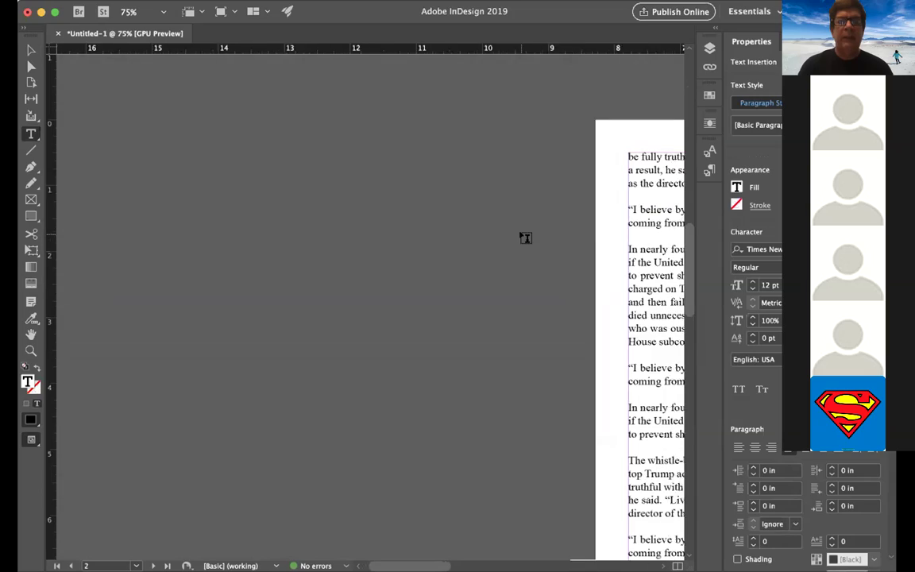
scroll(525, 238, "left", 15)
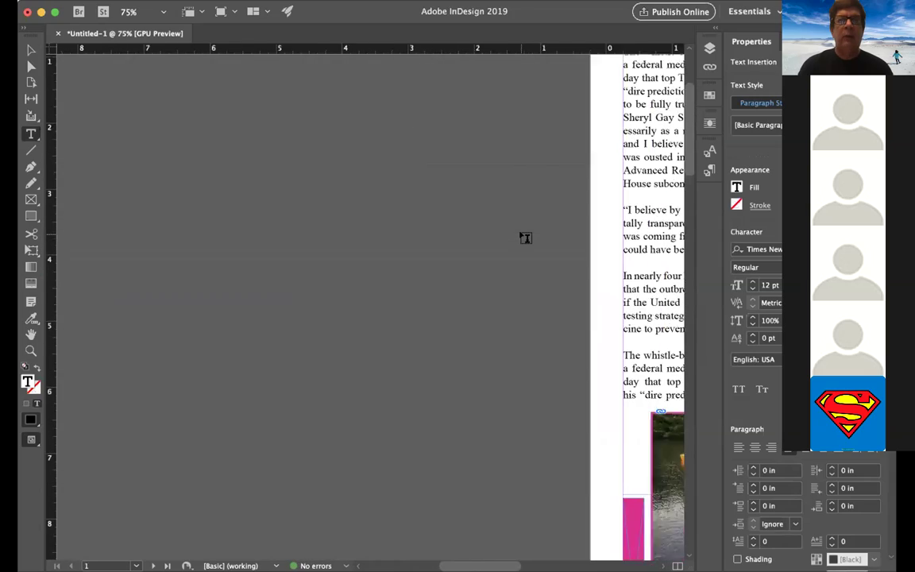
scroll(518, 228, "right", 3)
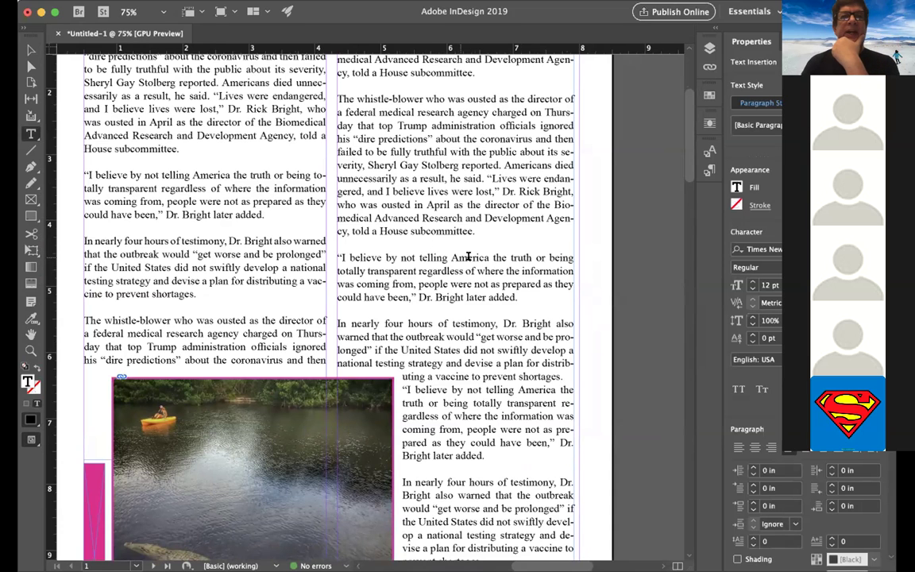
scroll(469, 256, "up", 5)
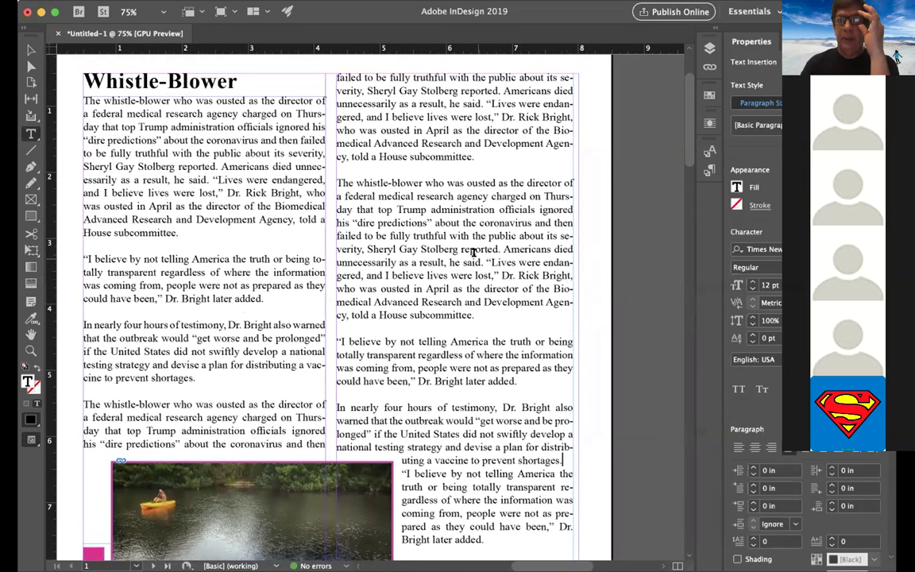
left_click(477, 311)
left_click_drag(477, 312, 333, 169)
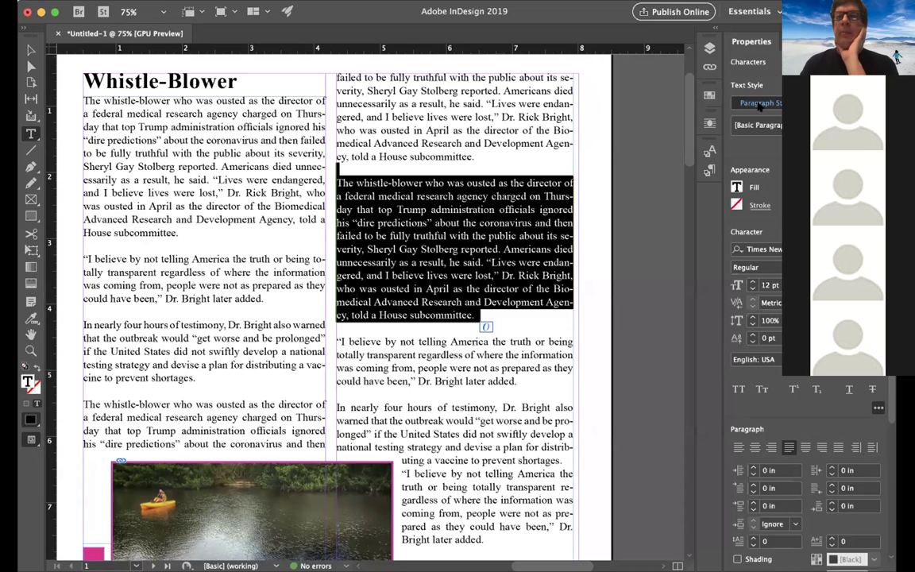
left_click(786, 104)
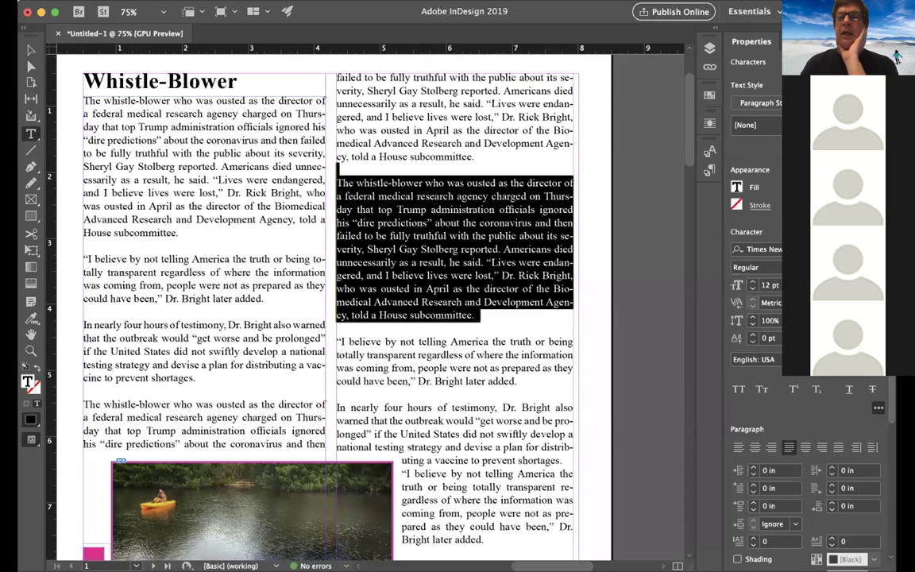
left_click(758, 103)
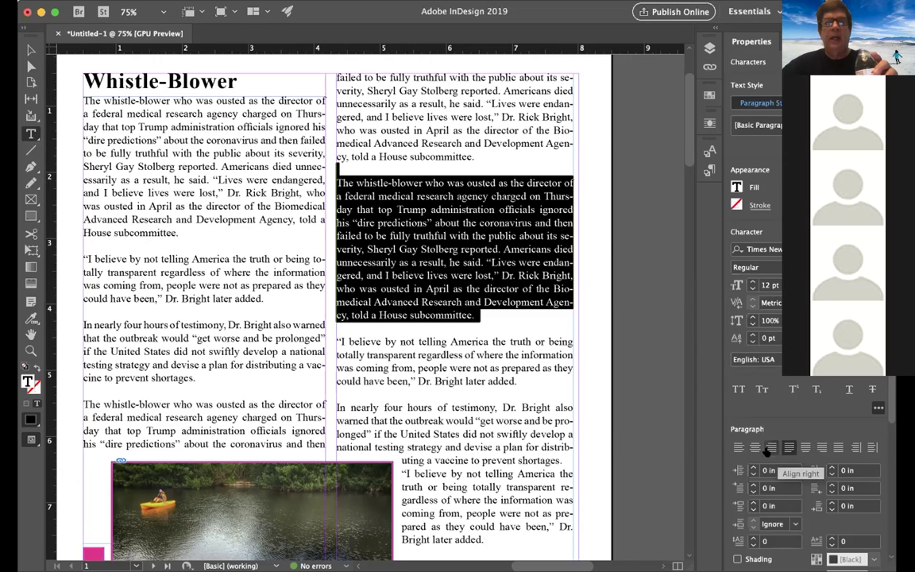
left_click(84, 100)
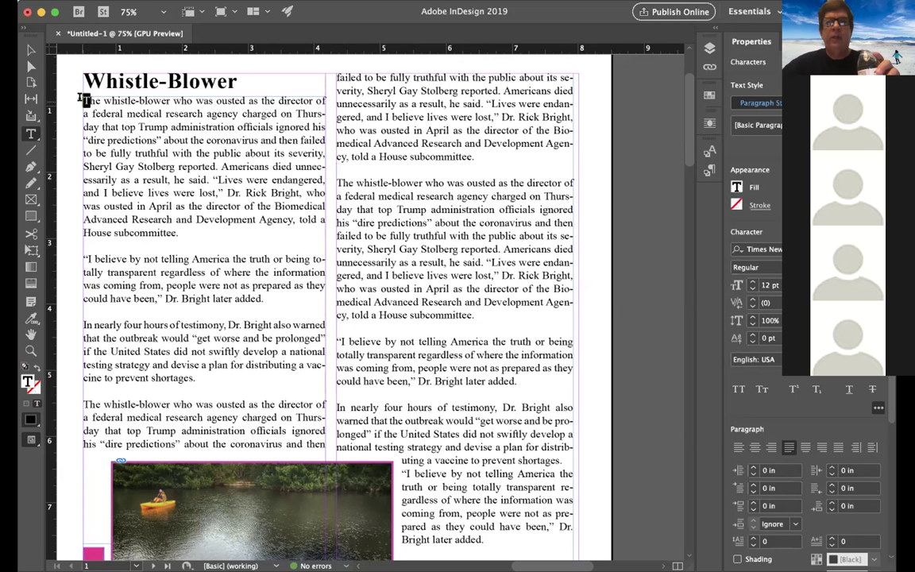
left_click_drag(84, 100, 90, 101)
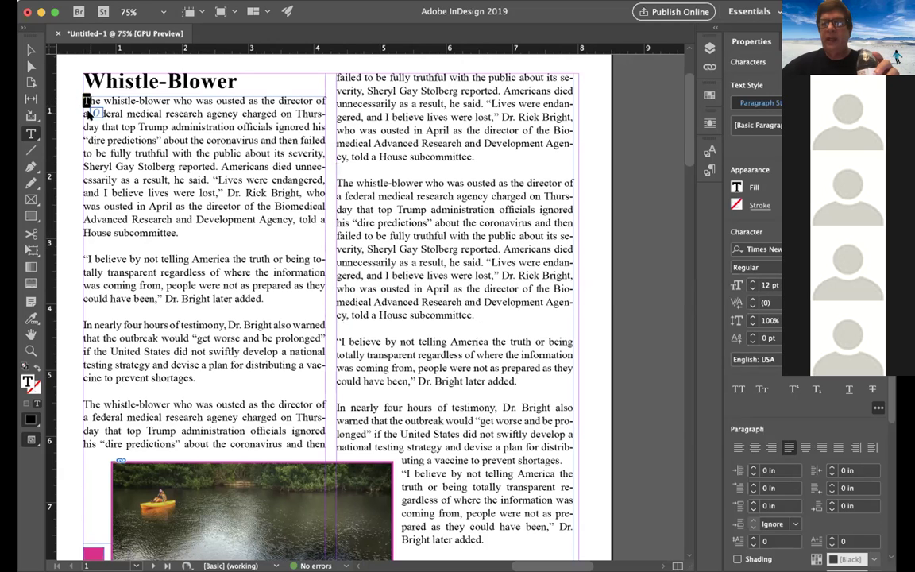
left_click(878, 406)
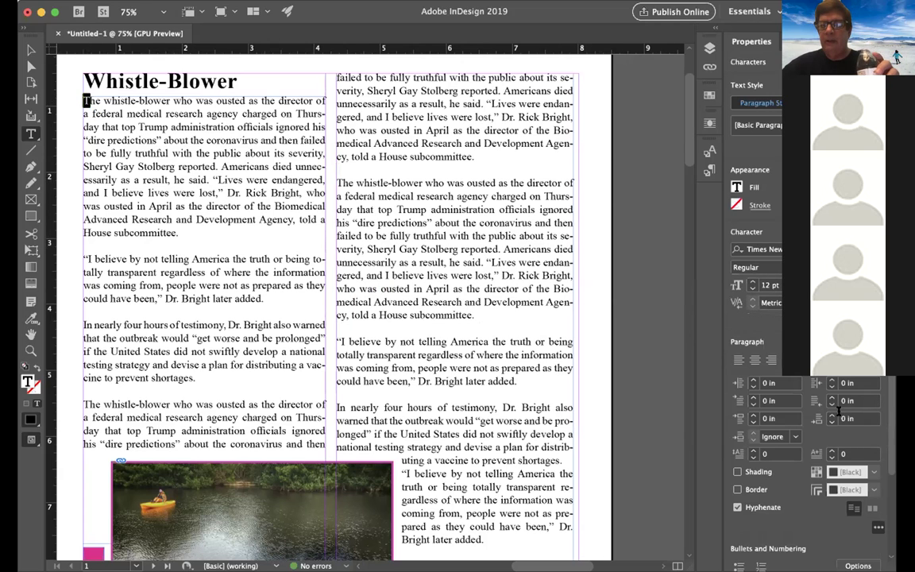
scroll(809, 444, "down", 3)
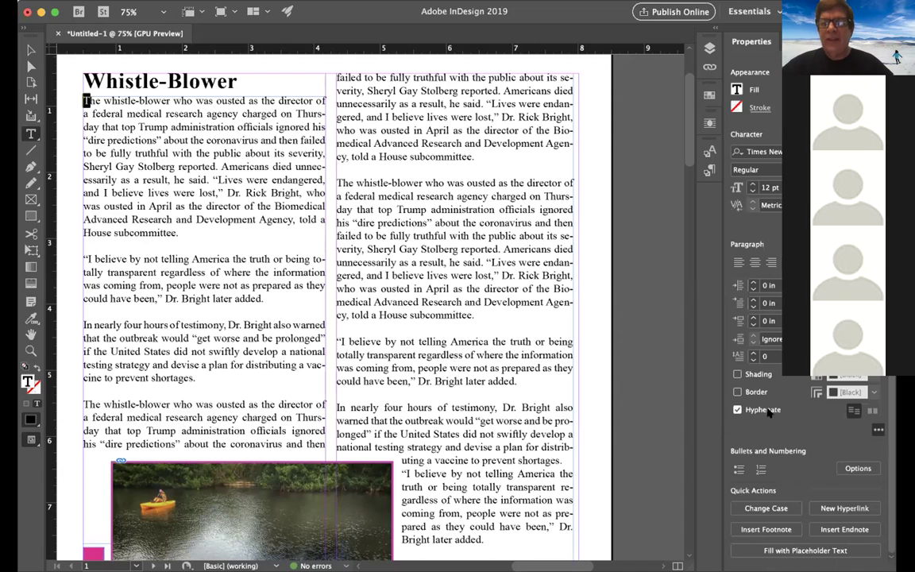
scroll(795, 381, "up", 3)
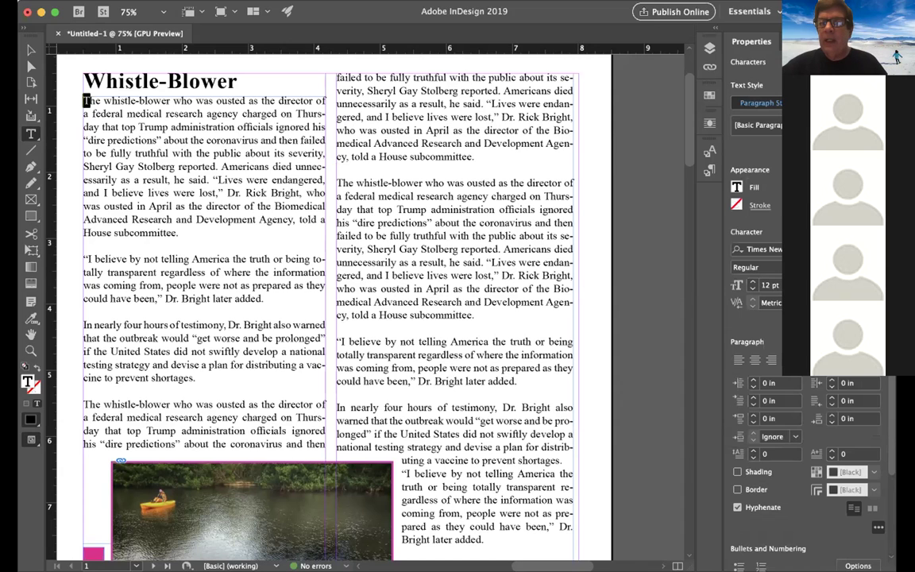
left_click(878, 320)
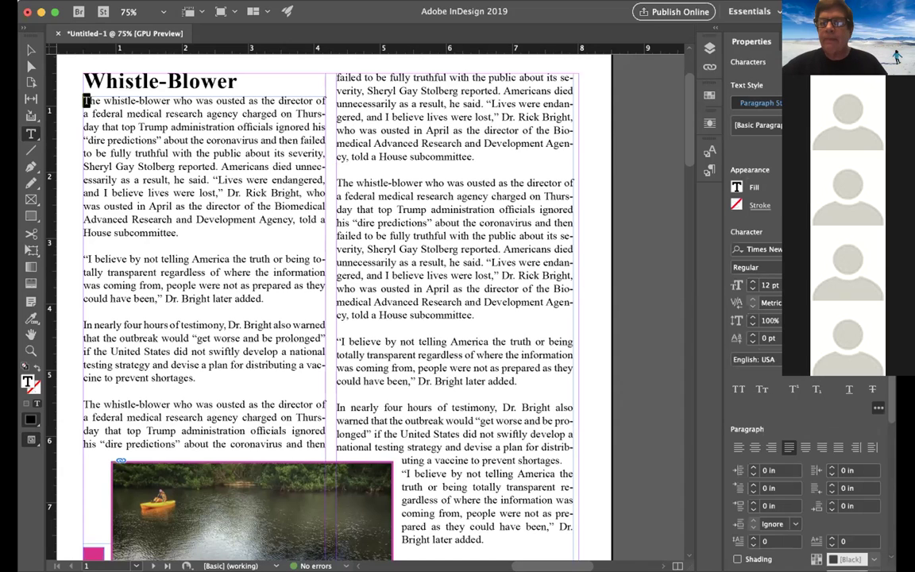
left_click(739, 390)
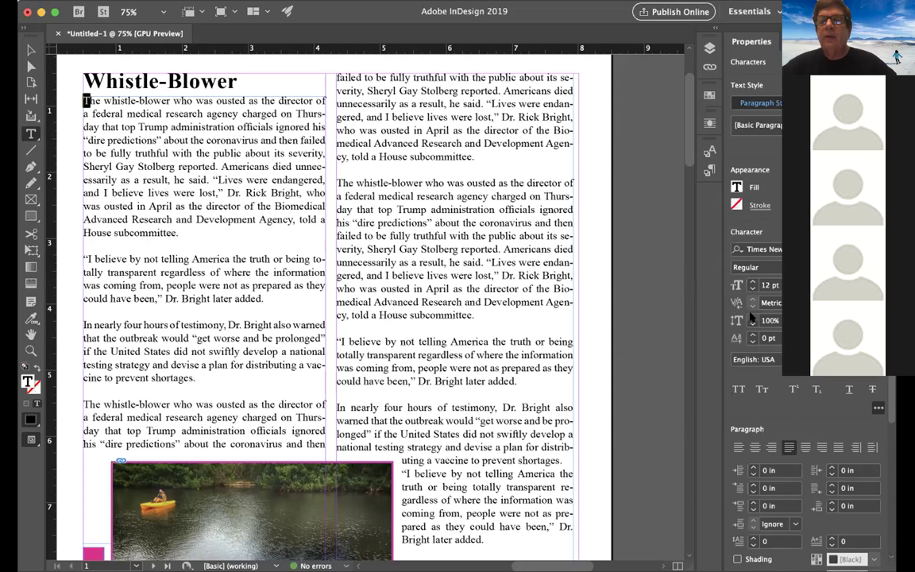
left_click(752, 316)
left_click(752, 316)
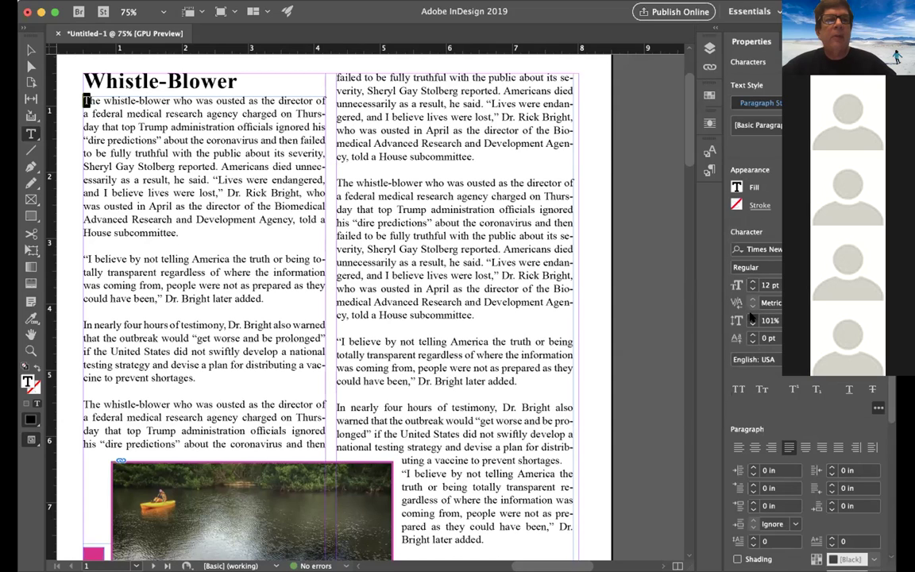
left_click(751, 316)
left_click(778, 363)
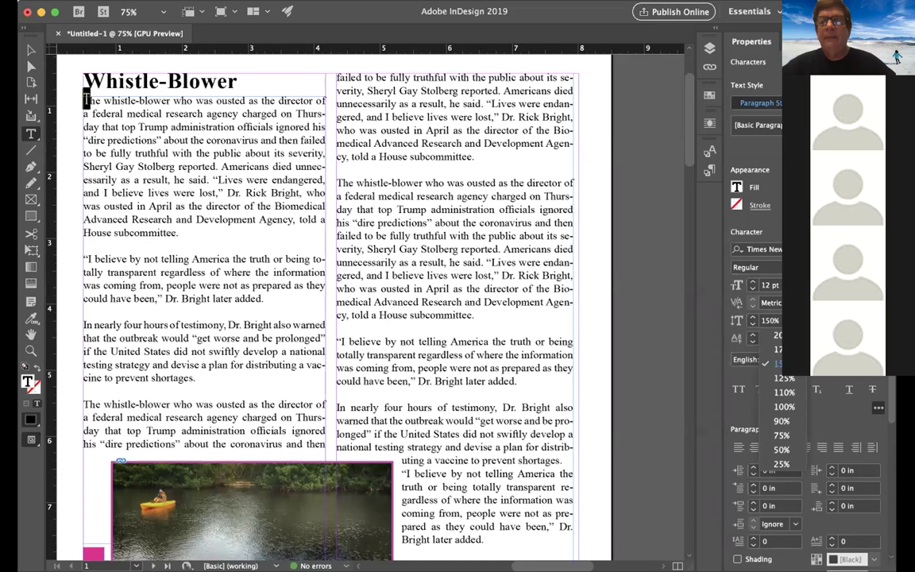
left_click(774, 320)
left_click(775, 337)
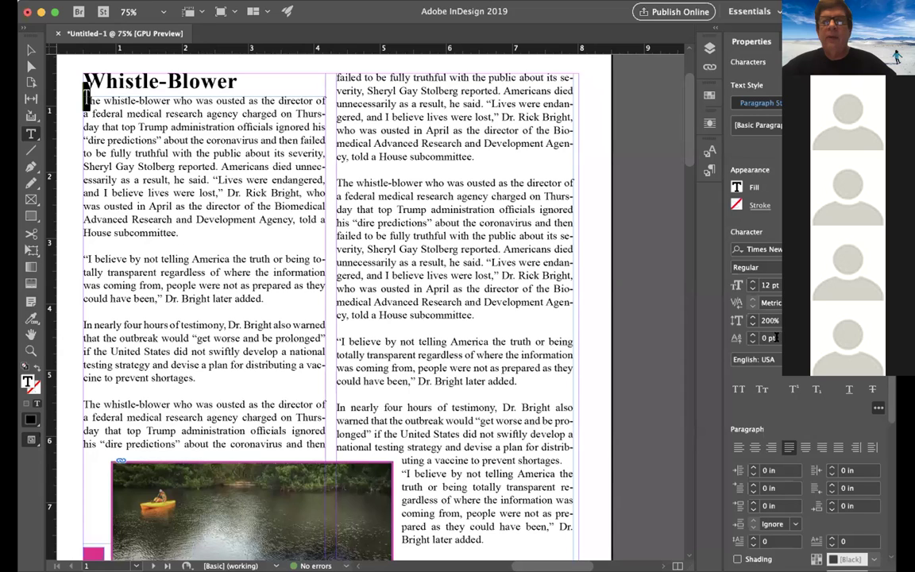
left_click(776, 320)
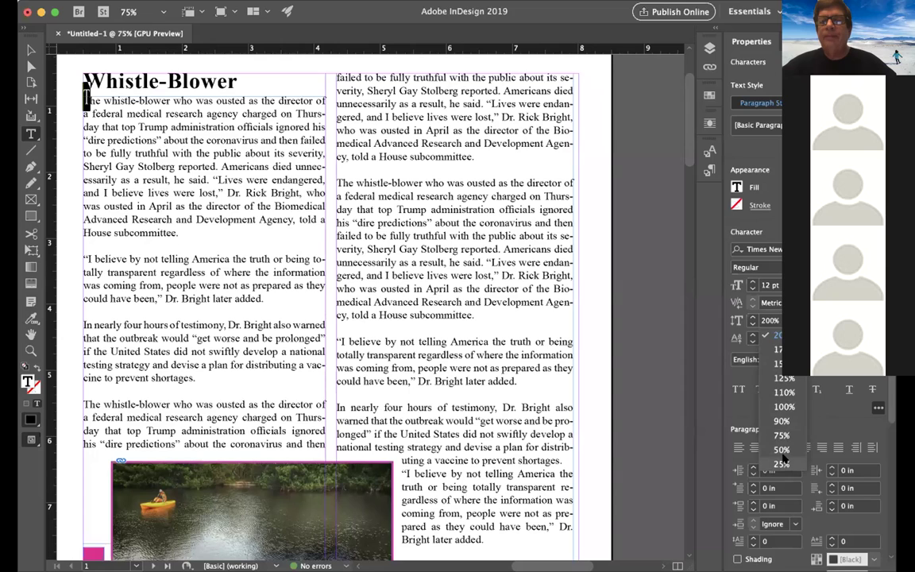
left_click(782, 464)
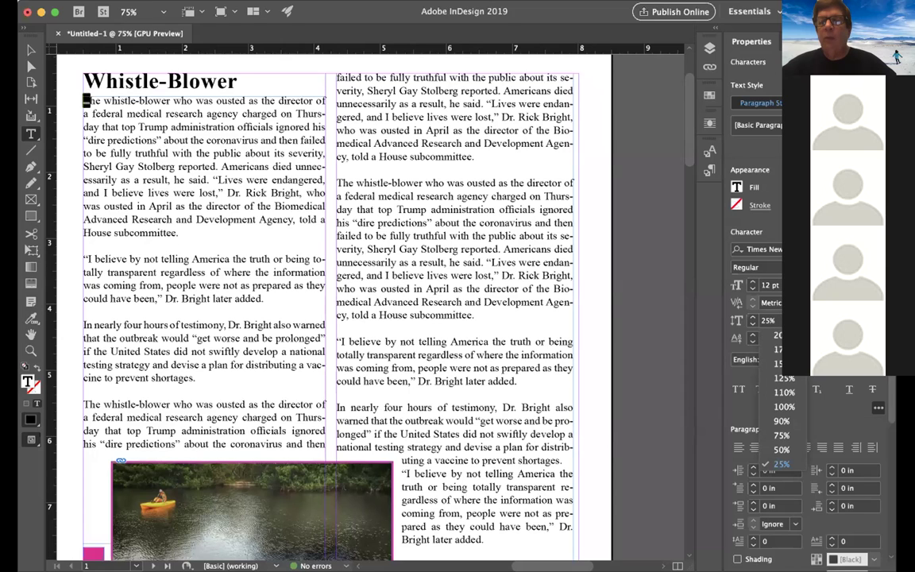
left_click(751, 324)
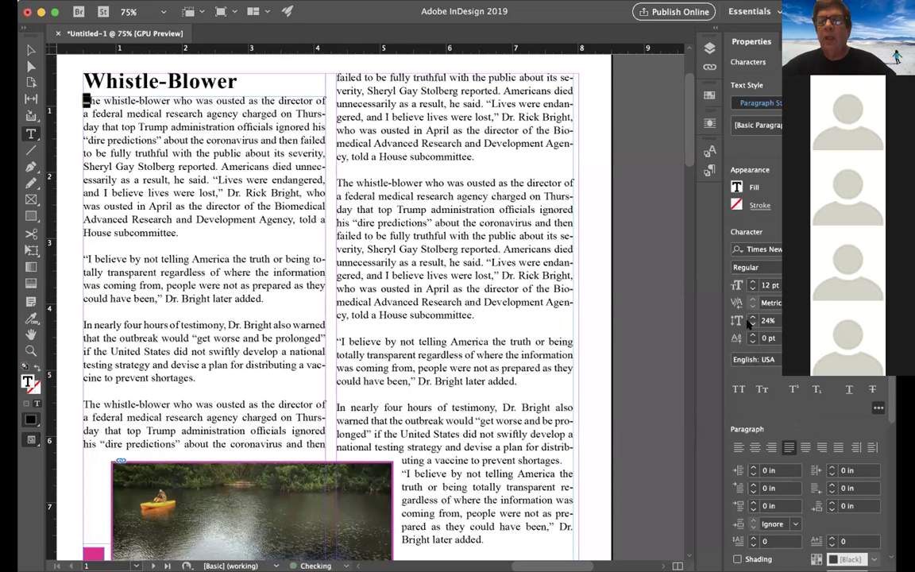
left_click(751, 324)
left_click(751, 324)
left_click(751, 324)
left_click(751, 324)
left_click(751, 324)
left_click(751, 324)
left_click(751, 324)
left_click(751, 324)
left_click(751, 324)
left_click(751, 324)
left_click(751, 324)
left_click(751, 324)
left_click(750, 324)
left_click(750, 324)
left_click(750, 324)
left_click(751, 324)
left_click(751, 324)
left_click(750, 324)
left_click(750, 324)
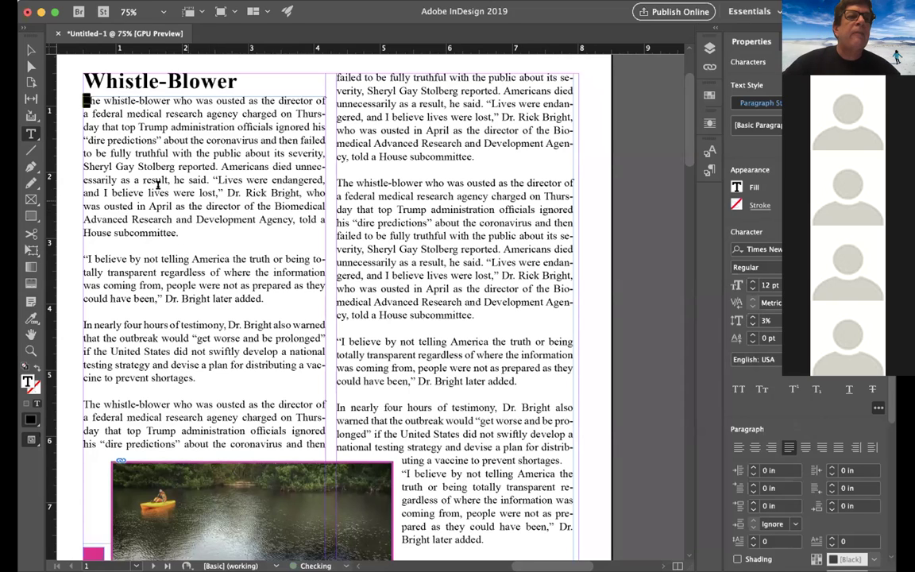
left_click(83, 100)
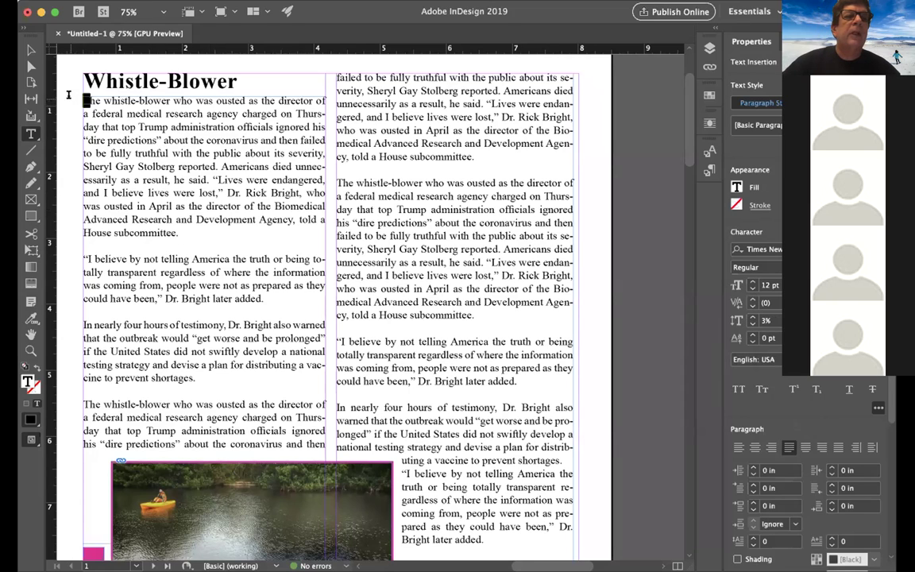
left_click_drag(69, 96, 89, 101)
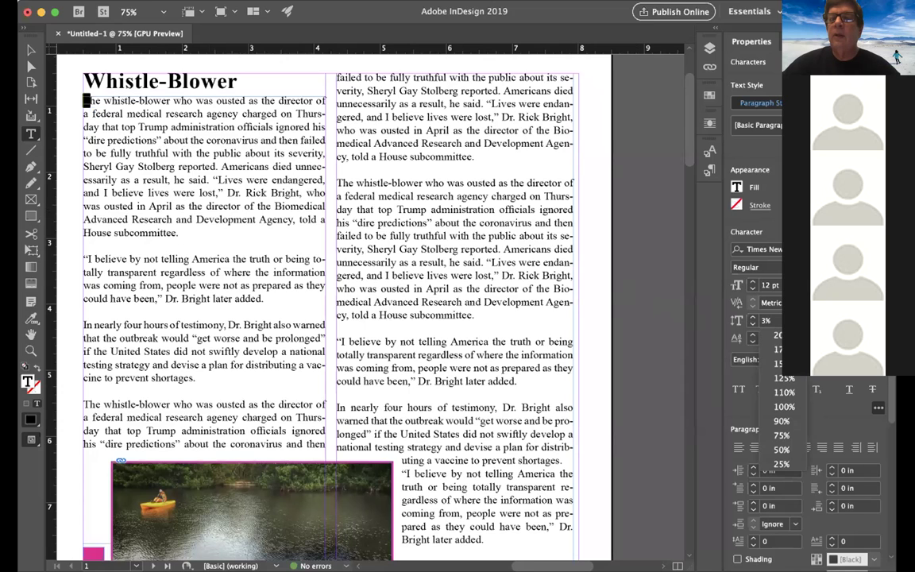
left_click(767, 320)
left_click(784, 407)
left_click(312, 205)
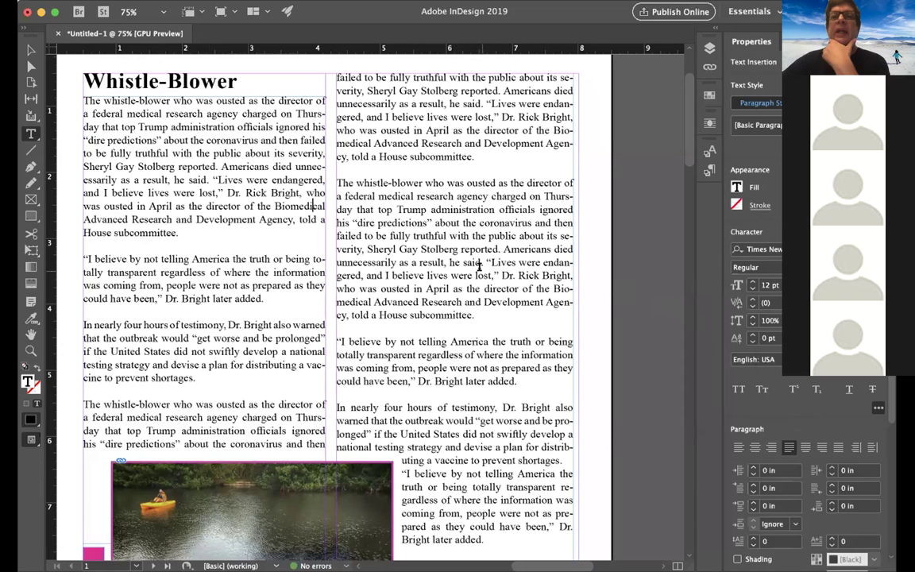
Select the crocodile photo with the Selection tool to display its 0.125 in Text Wrap offset.
scroll(305, 290, "down", 5)
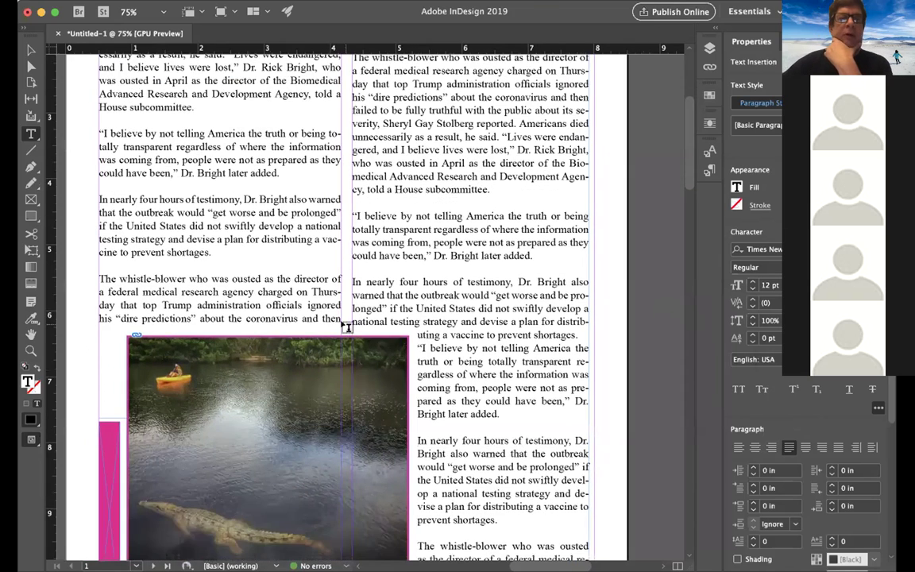
left_click(31, 49)
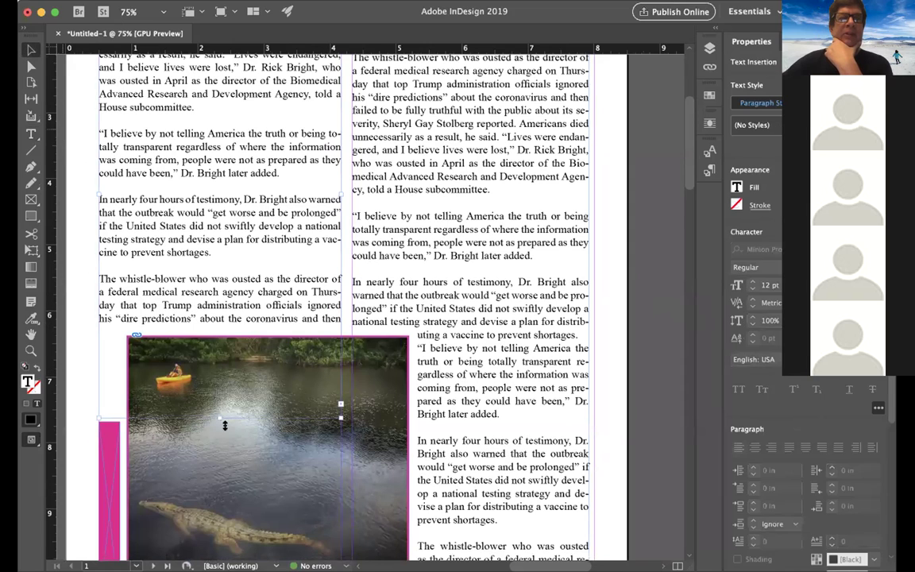
left_click(234, 438)
left_click(232, 433)
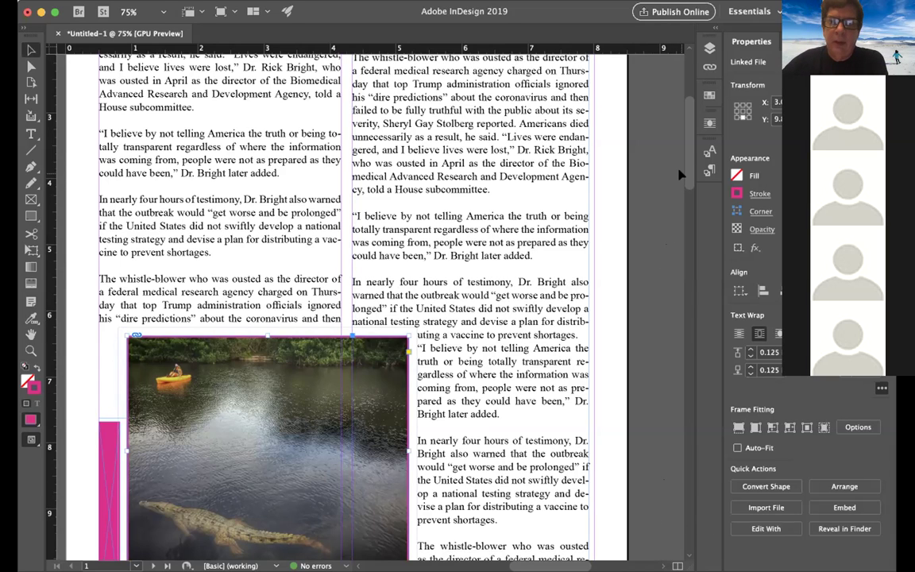
scroll(684, 143, "up", 5)
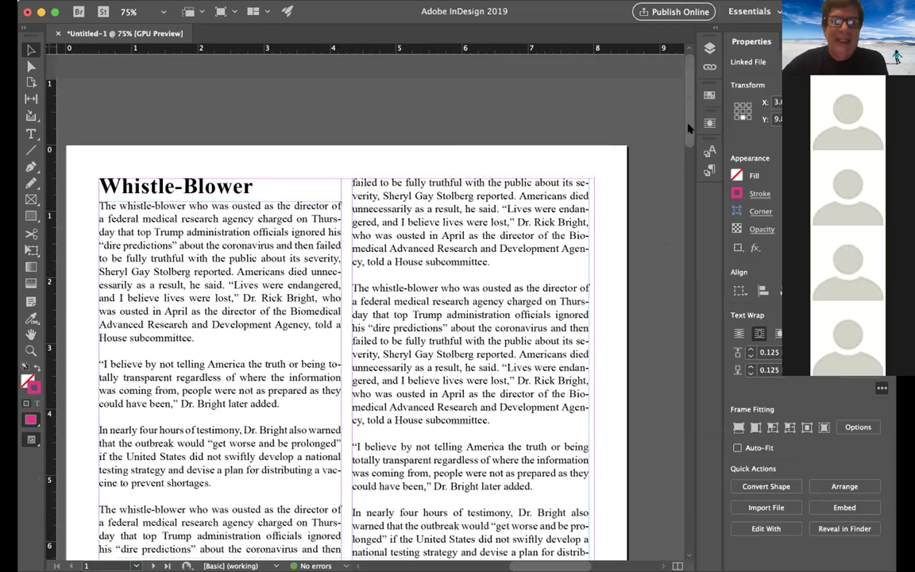
scroll(688, 131, "down", 3)
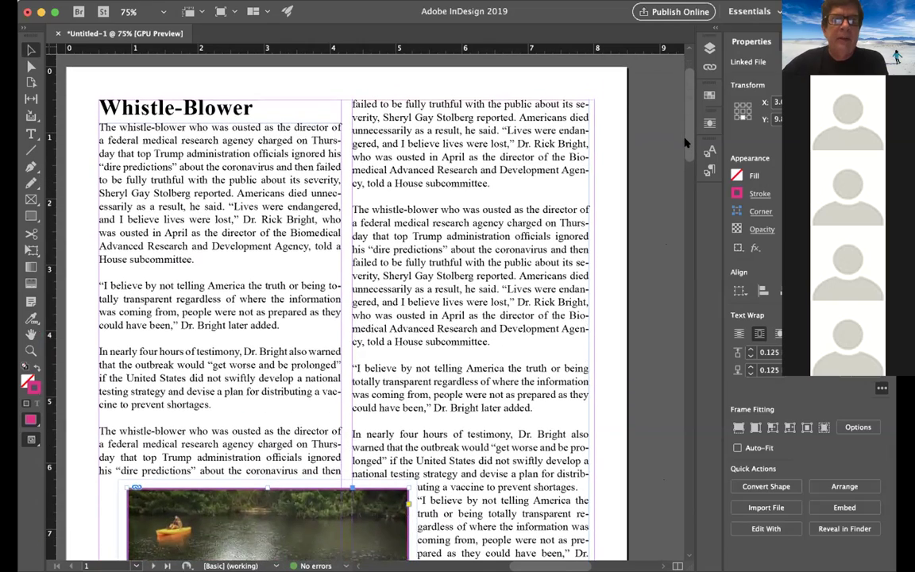